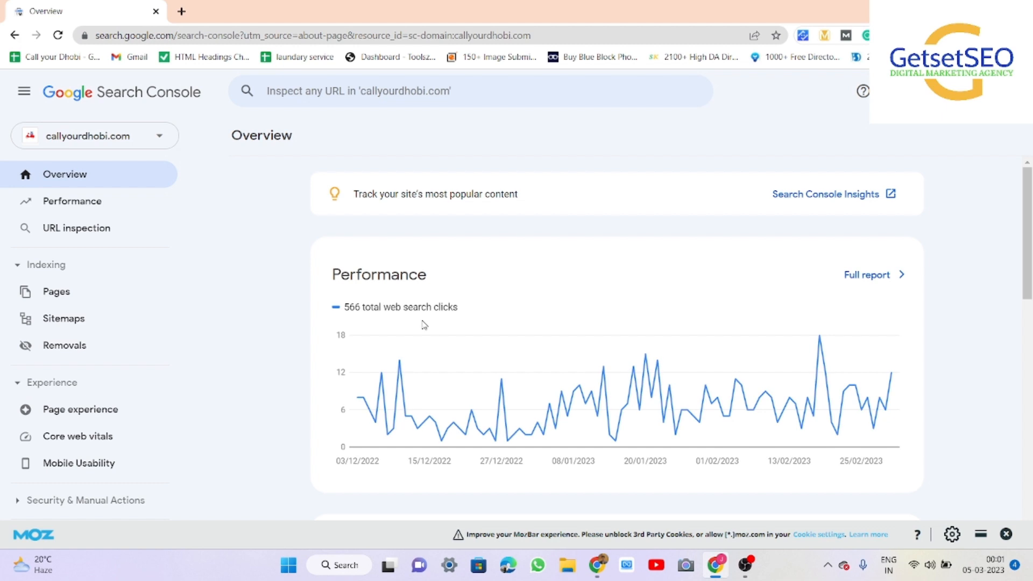
- Open the full Performance report for the site and filter it to the Image search type
{"action": "left_click", "coordinate": [68, 205]}
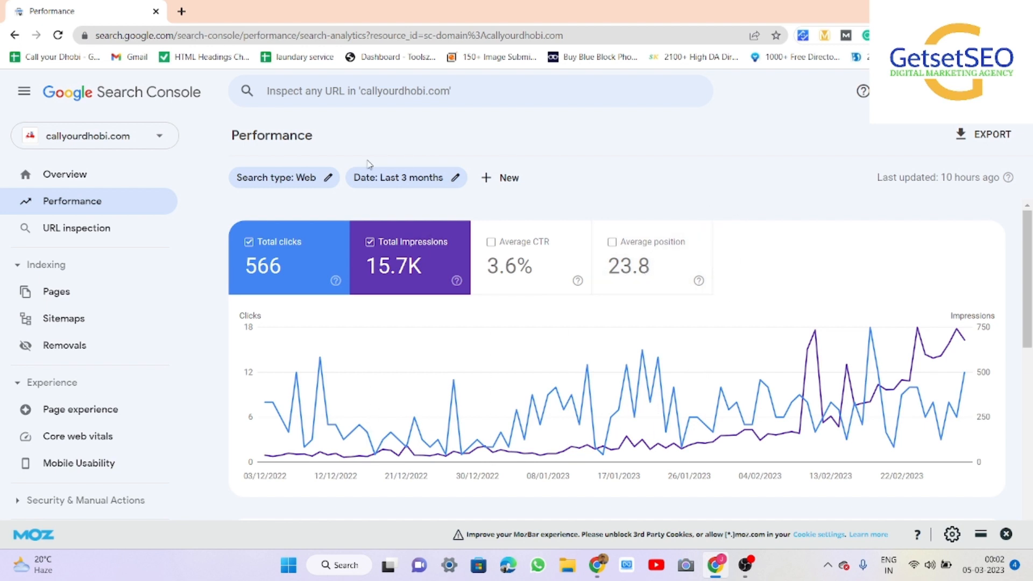
{"action": "left_click", "coordinate": [323, 181]}
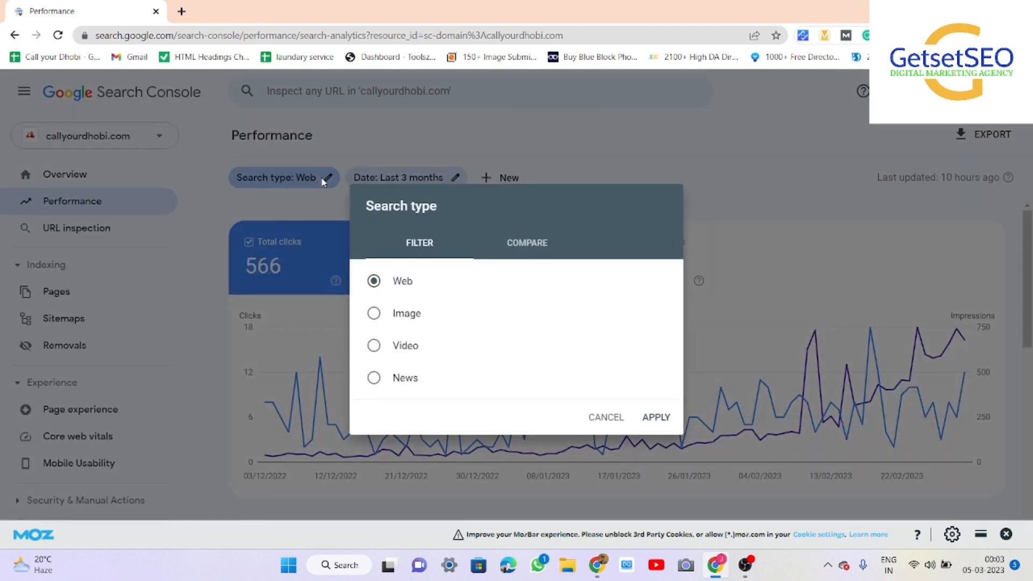
{"action": "left_click", "coordinate": [373, 316]}
{"action": "left_click", "coordinate": [656, 418]}
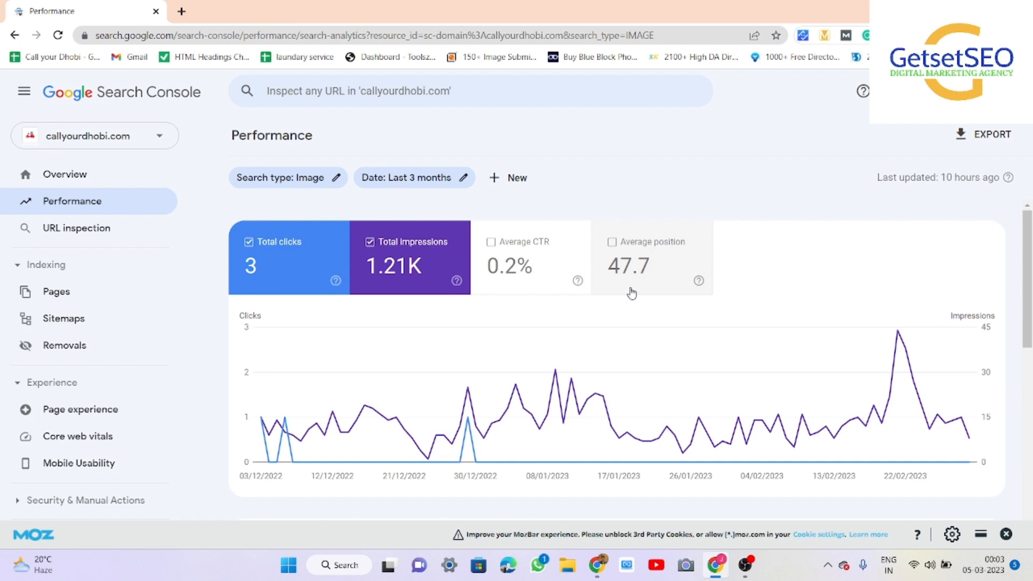
{"action": "mouse_move", "coordinate": [948, 365]}
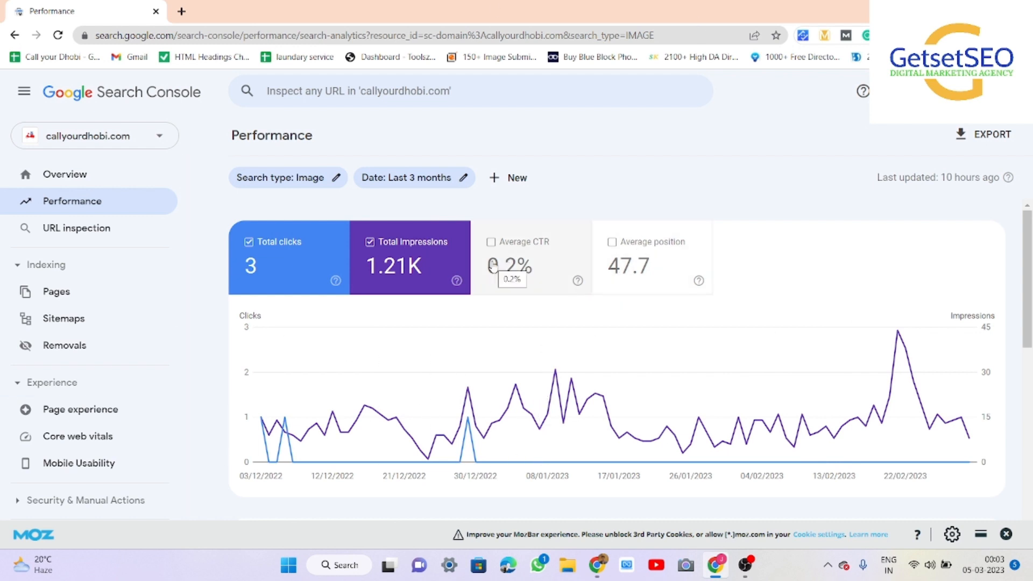
- Switch the Performance report's search type filter to Video
{"action": "left_click", "coordinate": [337, 180]}
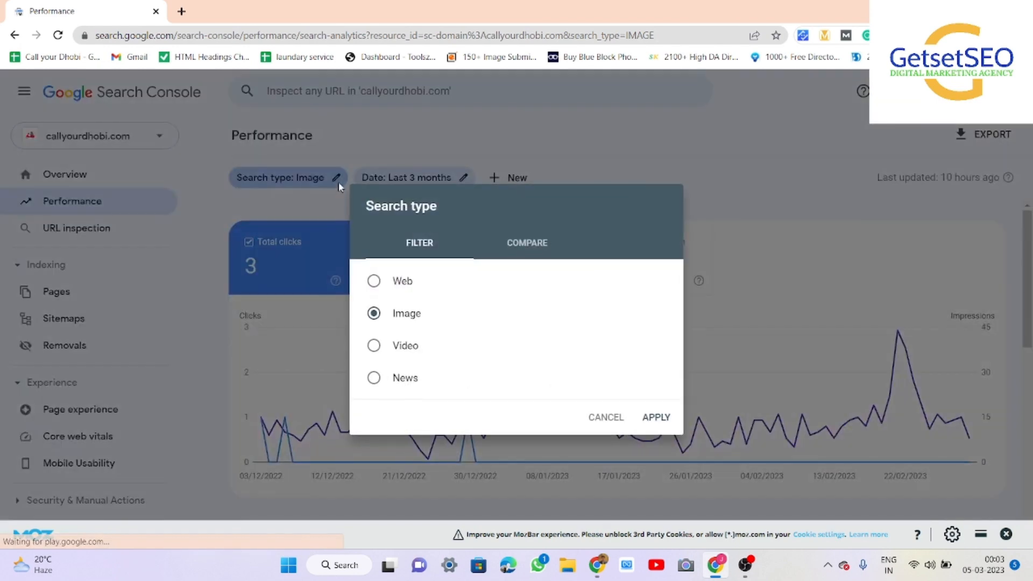
{"action": "left_click", "coordinate": [374, 346]}
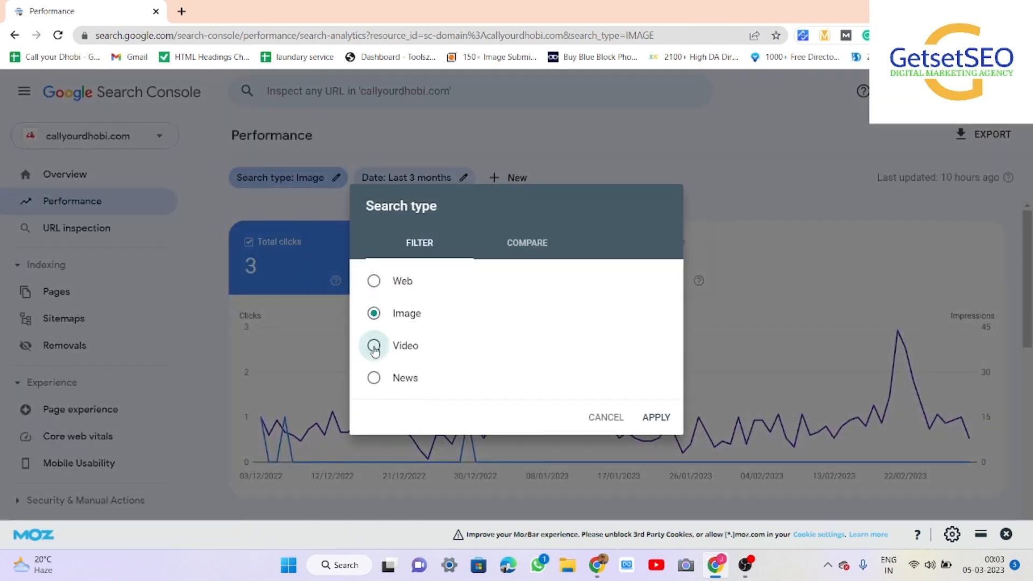
{"action": "left_click", "coordinate": [654, 417]}
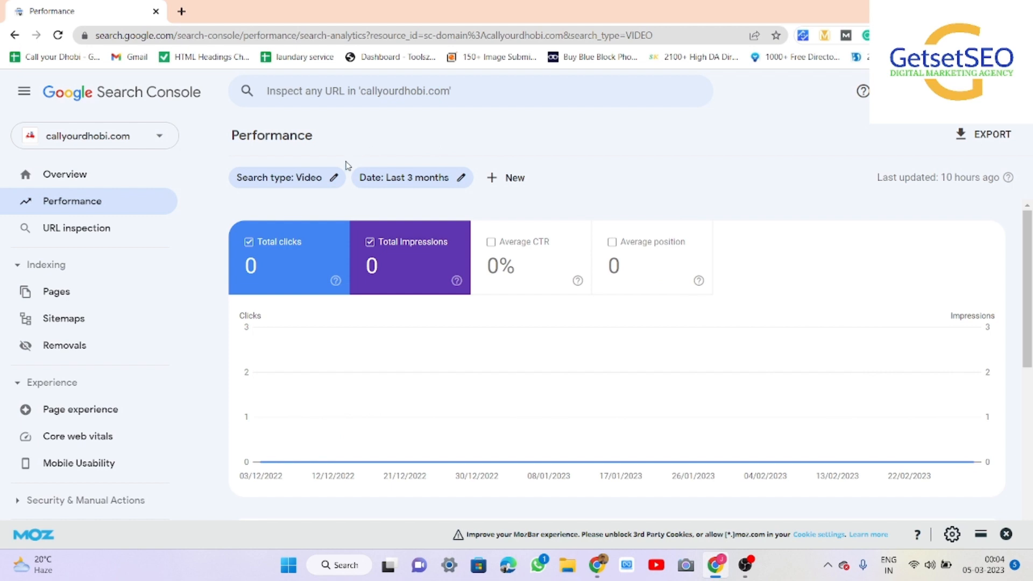
- Filter the Performance report by the News search type and look over its chart and queries table
{"action": "left_click", "coordinate": [330, 180]}
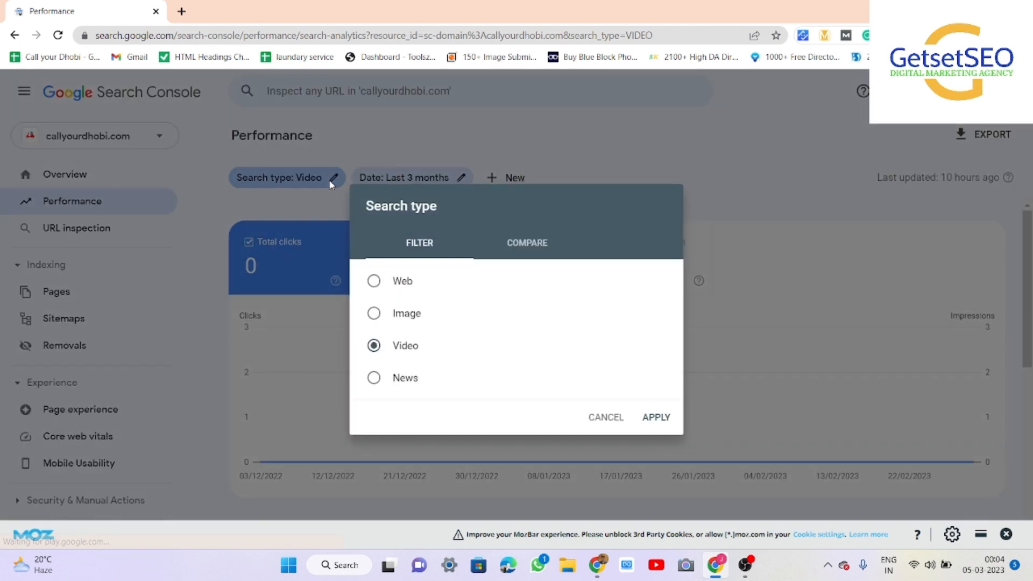
{"action": "left_click", "coordinate": [377, 379]}
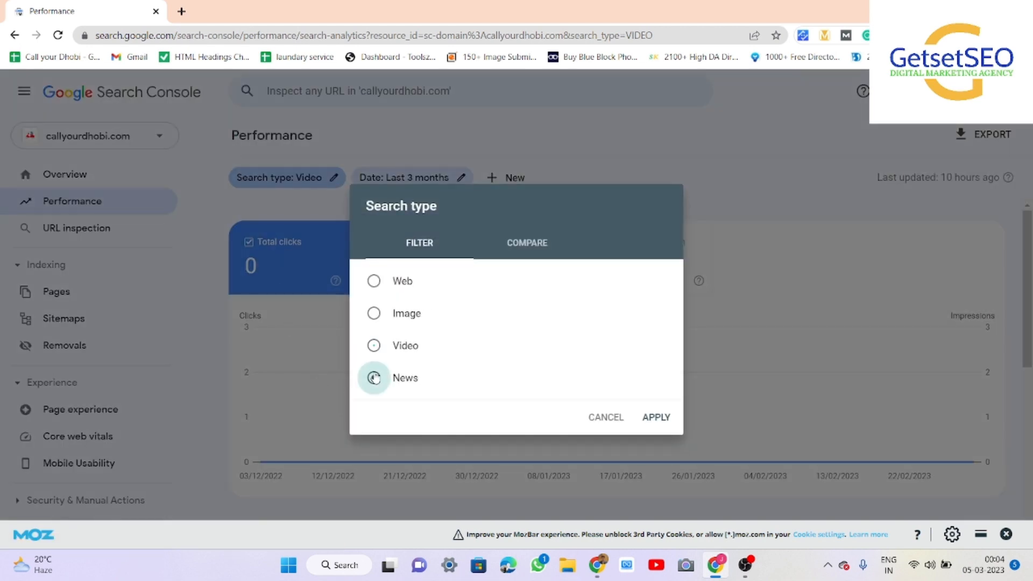
{"action": "left_click", "coordinate": [657, 417]}
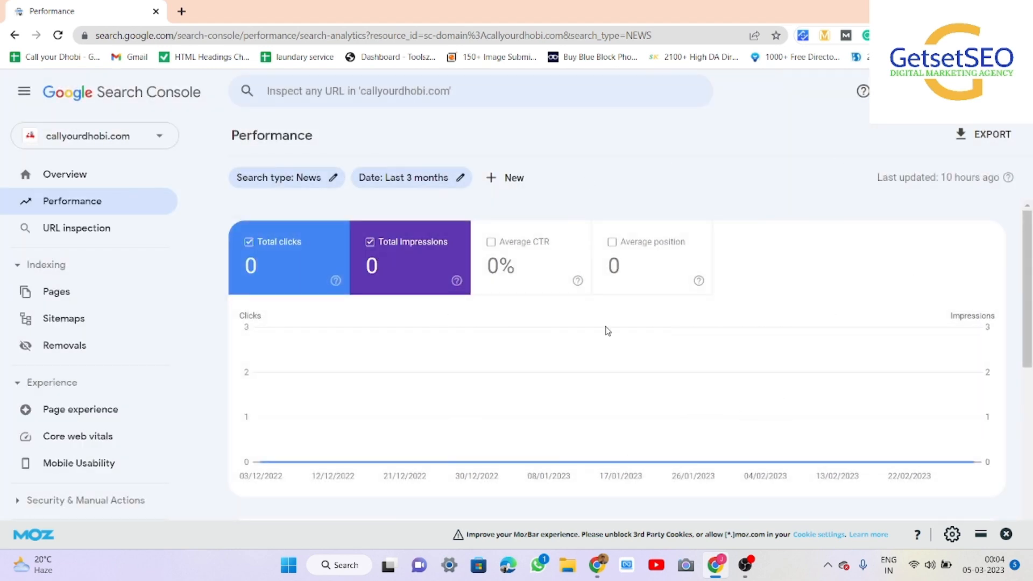
{"action": "scroll", "coordinate": [495, 357], "scroll_direction": "down", "scroll_amount": 4}
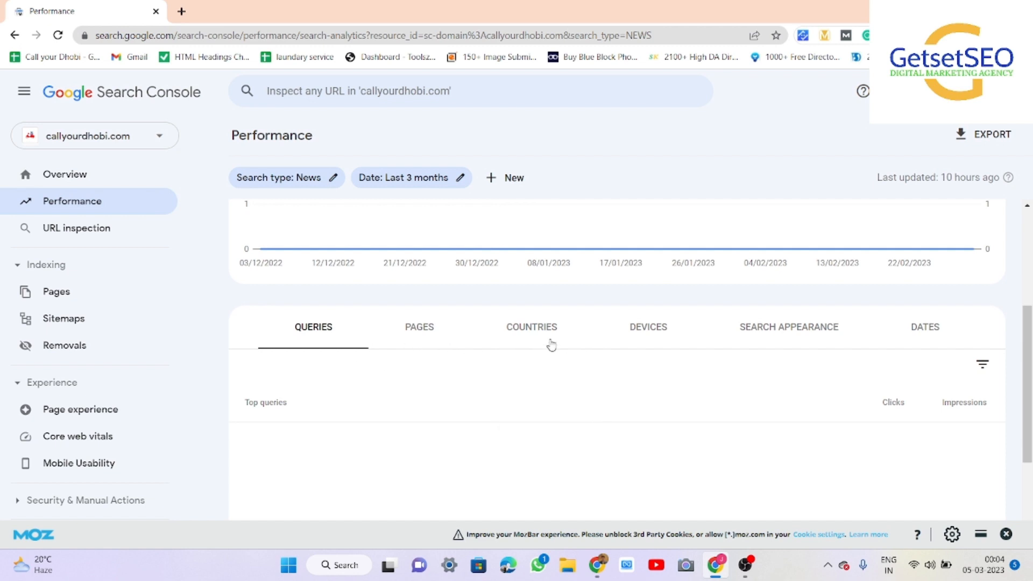
{"action": "scroll", "coordinate": [501, 461], "scroll_direction": "down", "scroll_amount": 3}
{"action": "scroll", "coordinate": [501, 461], "scroll_direction": "up", "scroll_amount": 7}
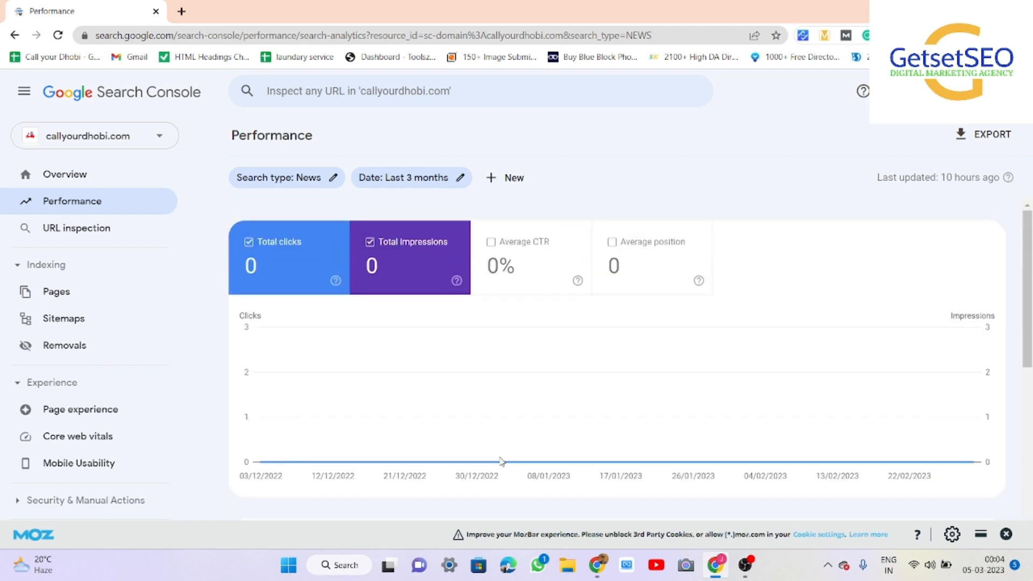
- Set the Performance report's search type to a comparison of Web versus Image and apply it
{"action": "left_click", "coordinate": [330, 179]}
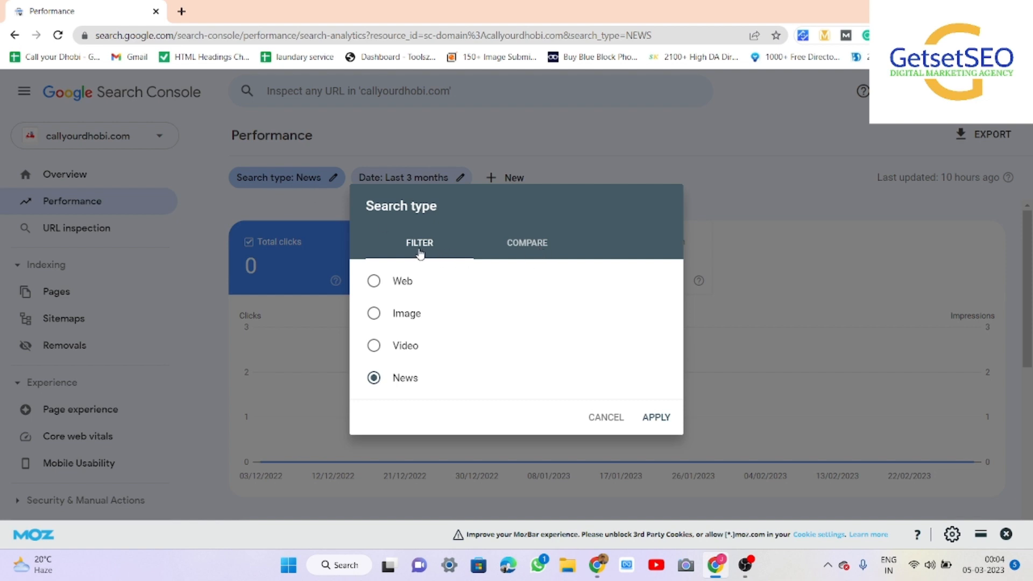
{"action": "left_click", "coordinate": [518, 246]}
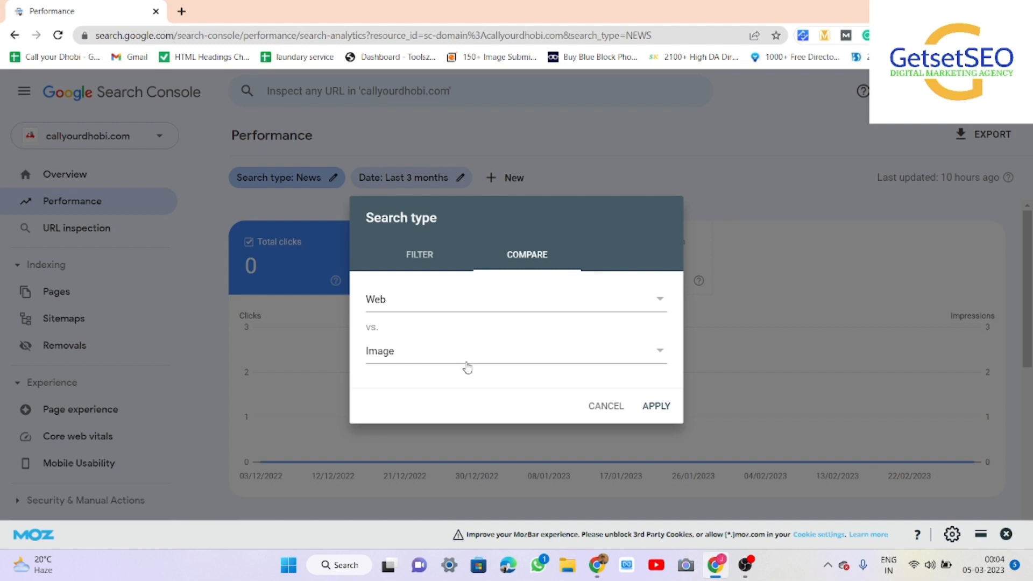
{"action": "left_click", "coordinate": [381, 305]}
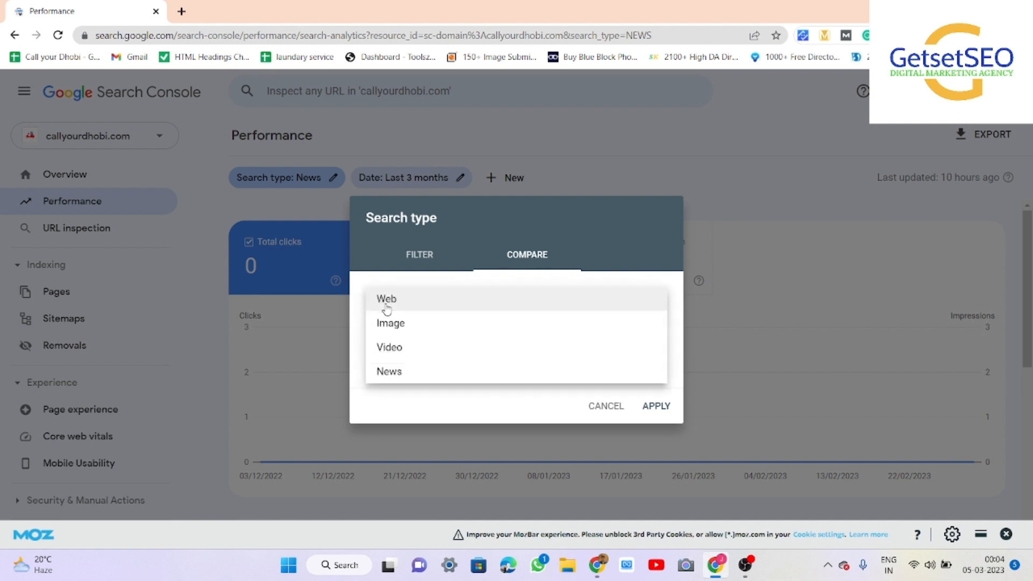
{"action": "left_click", "coordinate": [394, 327]}
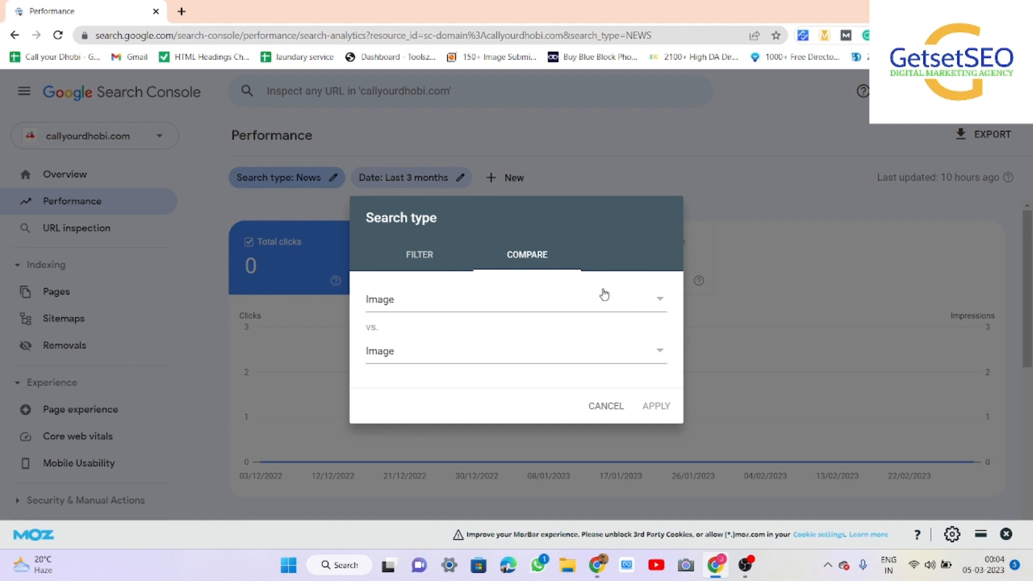
{"action": "left_click", "coordinate": [605, 295]}
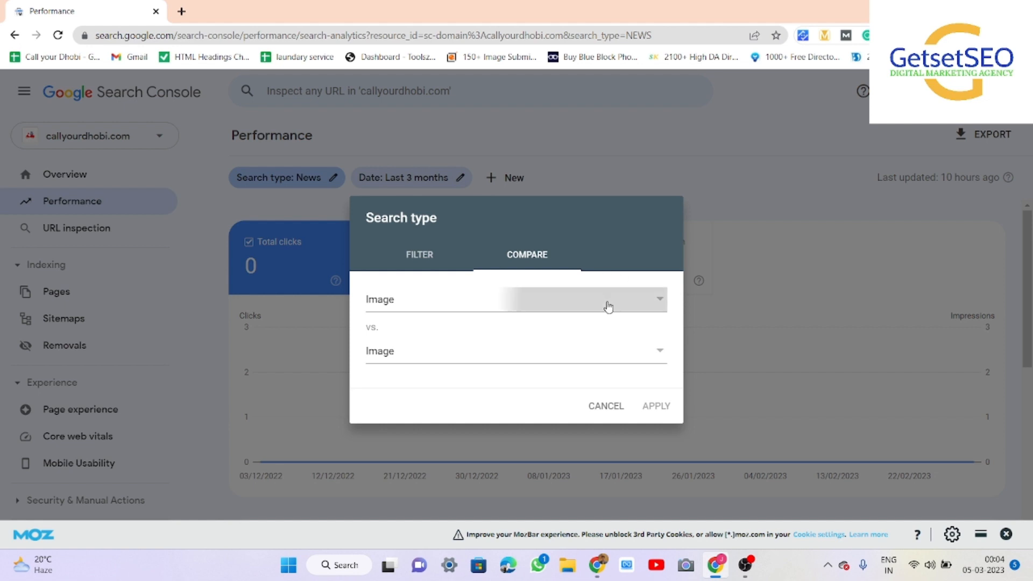
{"action": "left_click", "coordinate": [494, 277]}
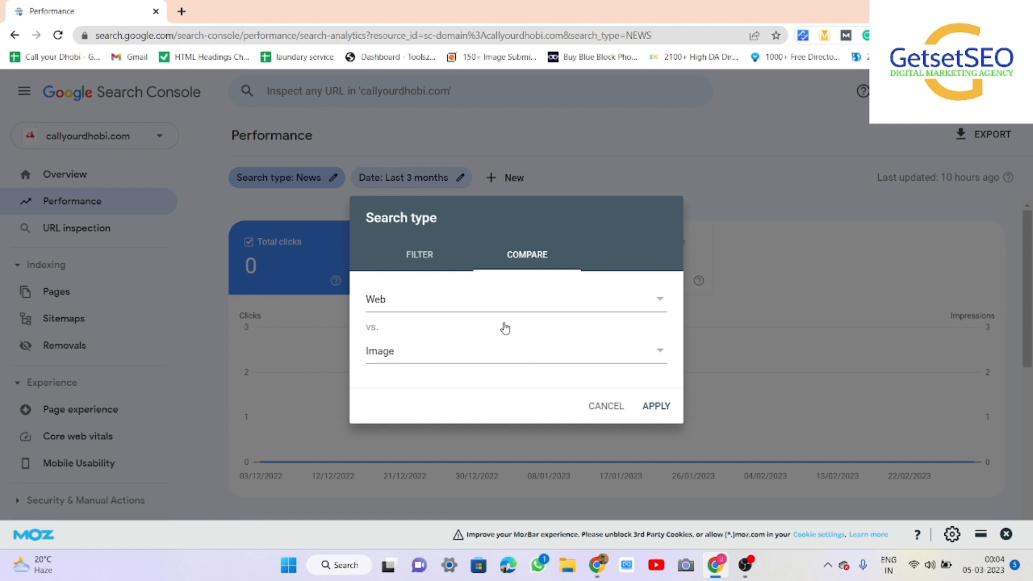
{"action": "left_click", "coordinate": [511, 355]}
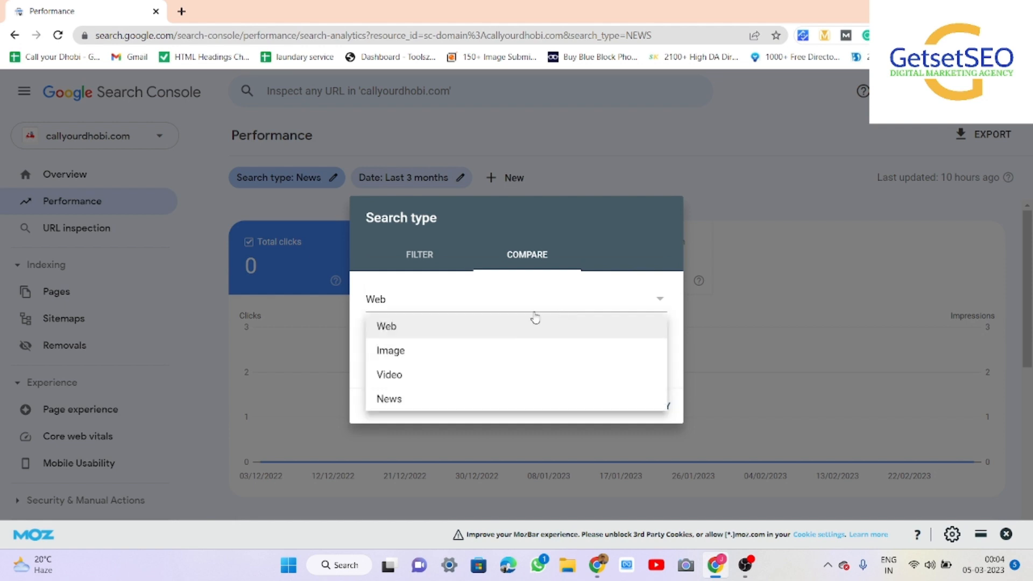
{"action": "left_click", "coordinate": [490, 333]}
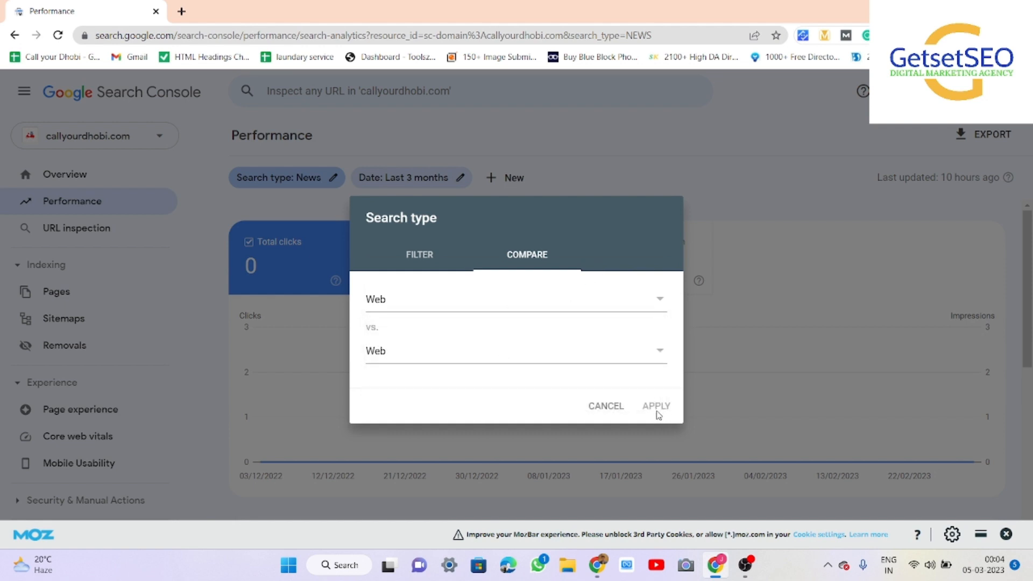
{"action": "left_click", "coordinate": [566, 351]}
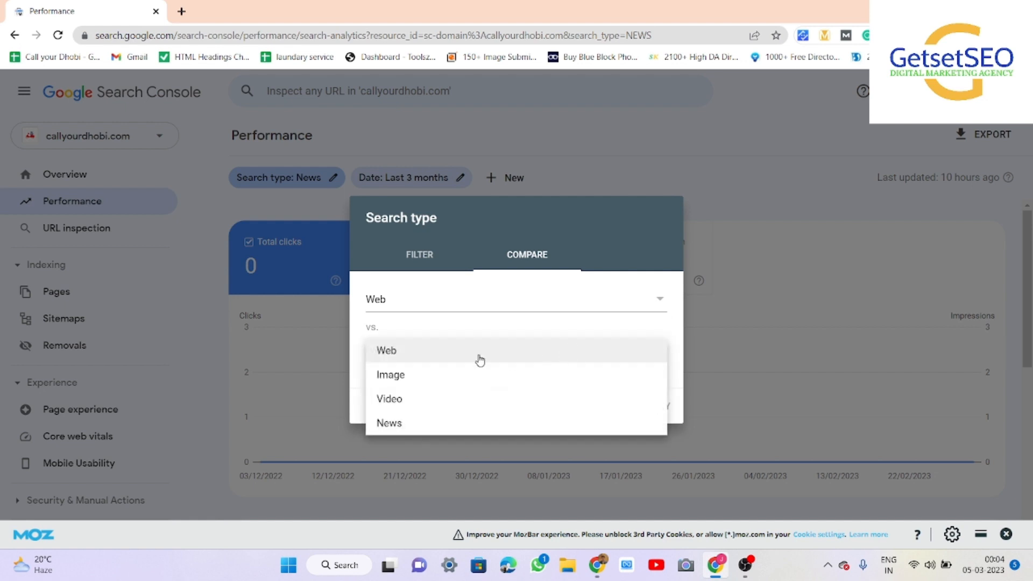
{"action": "left_click", "coordinate": [412, 373]}
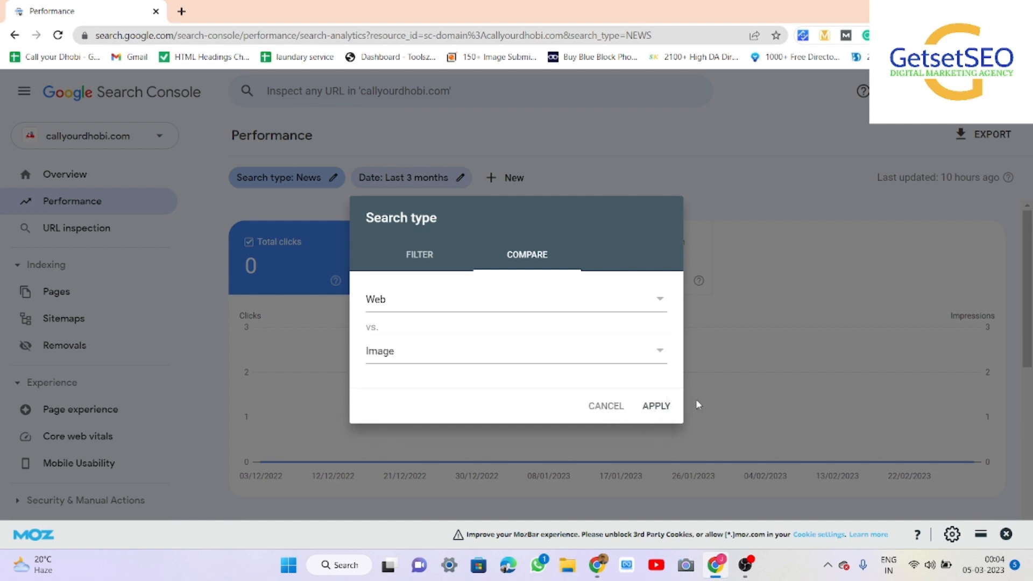
{"action": "left_click", "coordinate": [659, 408]}
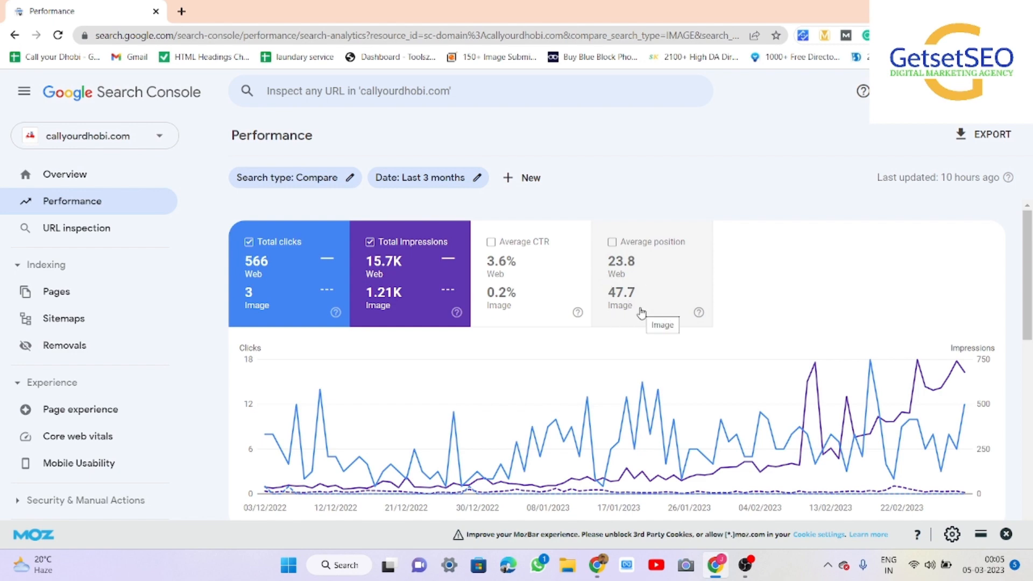
- Examine the daily clicks and impressions of Web versus Image search on the comparison chart
{"action": "scroll", "coordinate": [399, 293], "scroll_direction": "down", "scroll_amount": 2}
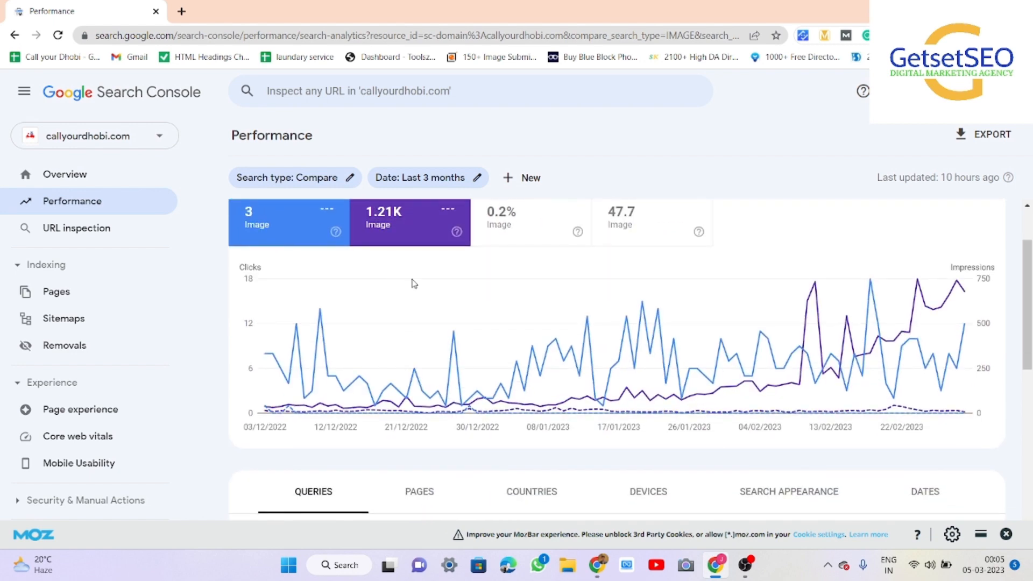
{"action": "scroll", "coordinate": [471, 277], "scroll_direction": "up", "scroll_amount": 2}
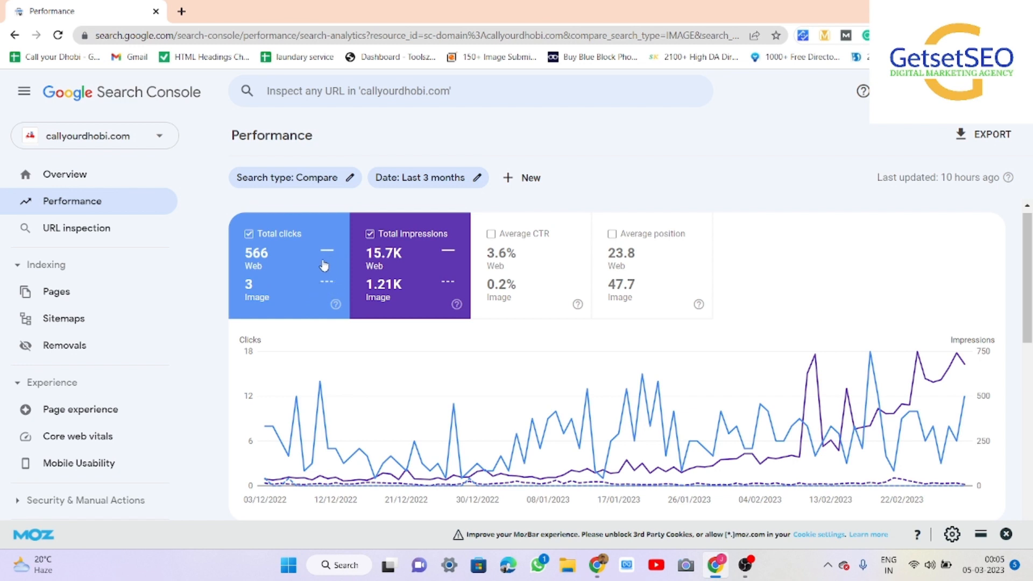
{"action": "scroll", "coordinate": [571, 409], "scroll_direction": "down", "scroll_amount": 2}
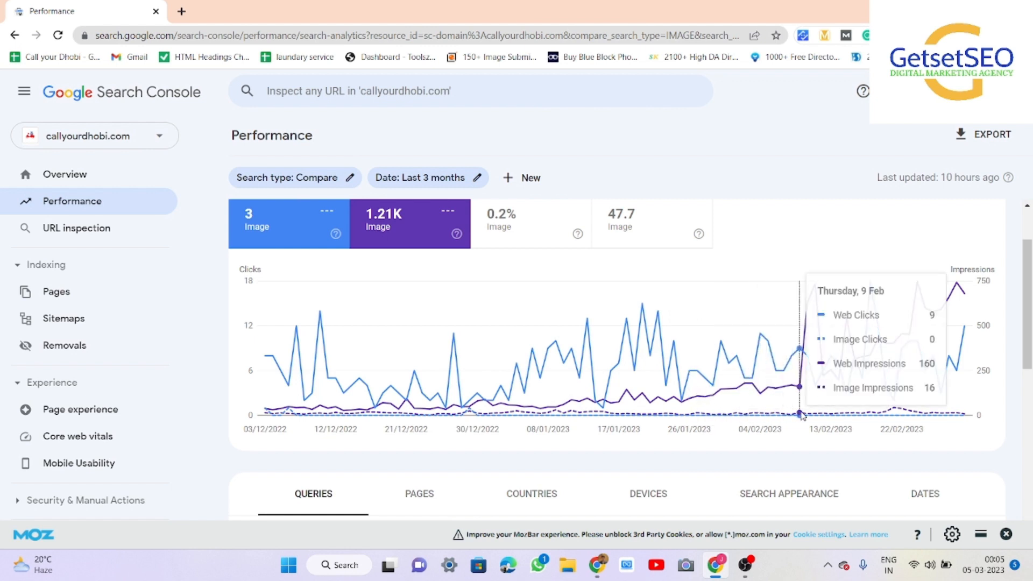
{"action": "scroll", "coordinate": [800, 417], "scroll_direction": "up", "scroll_amount": 2}
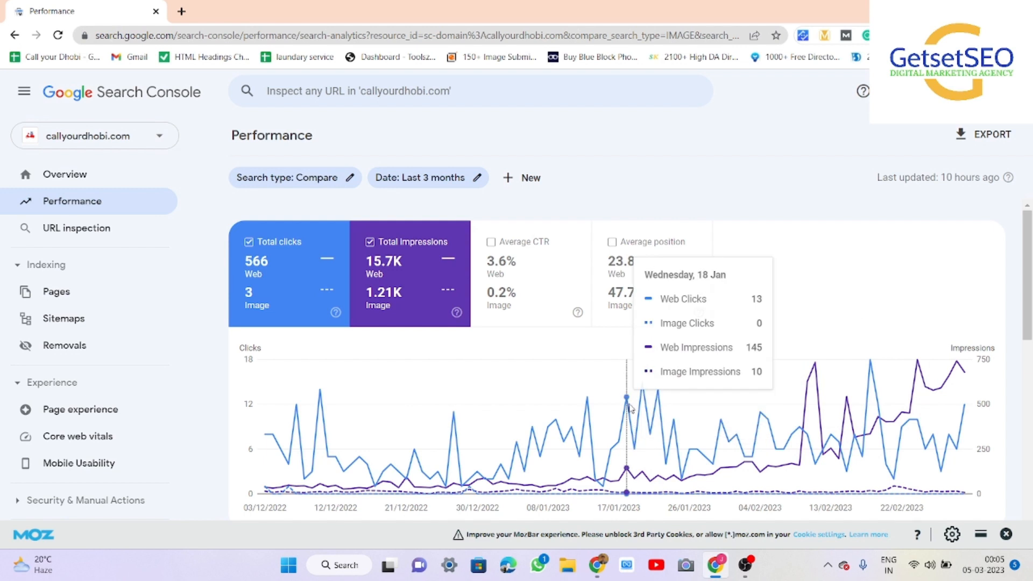
{"action": "scroll", "coordinate": [727, 408], "scroll_direction": "down", "scroll_amount": 2}
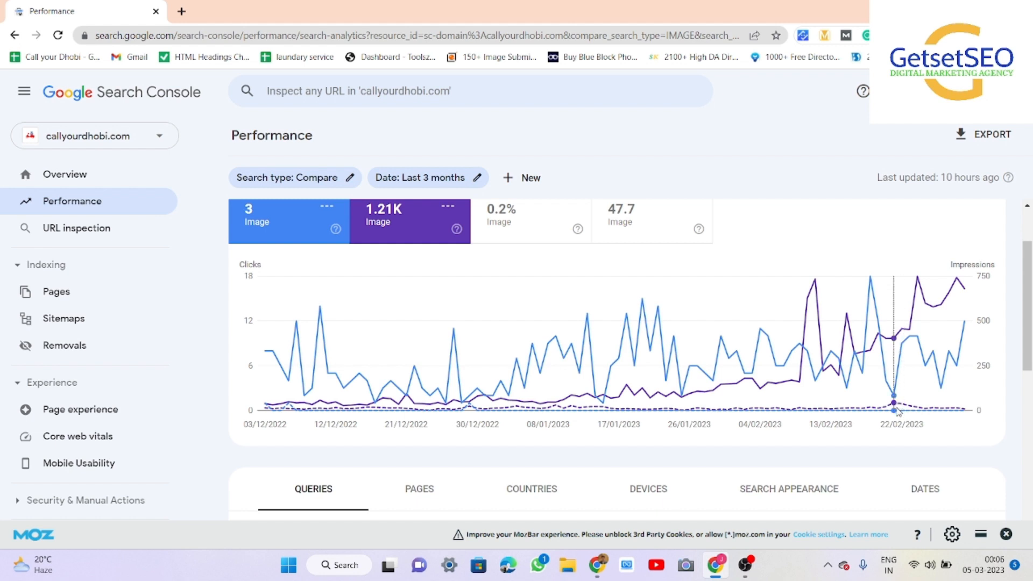
{"action": "scroll", "coordinate": [839, 372], "scroll_direction": "up", "scroll_amount": 1}
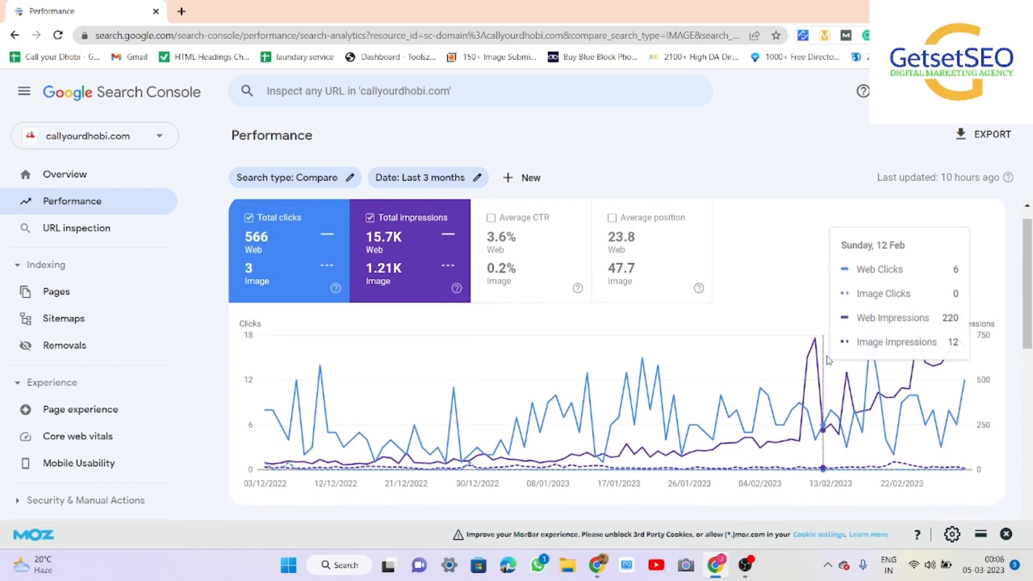
{"action": "scroll", "coordinate": [673, 317], "scroll_direction": "down", "scroll_amount": 1}
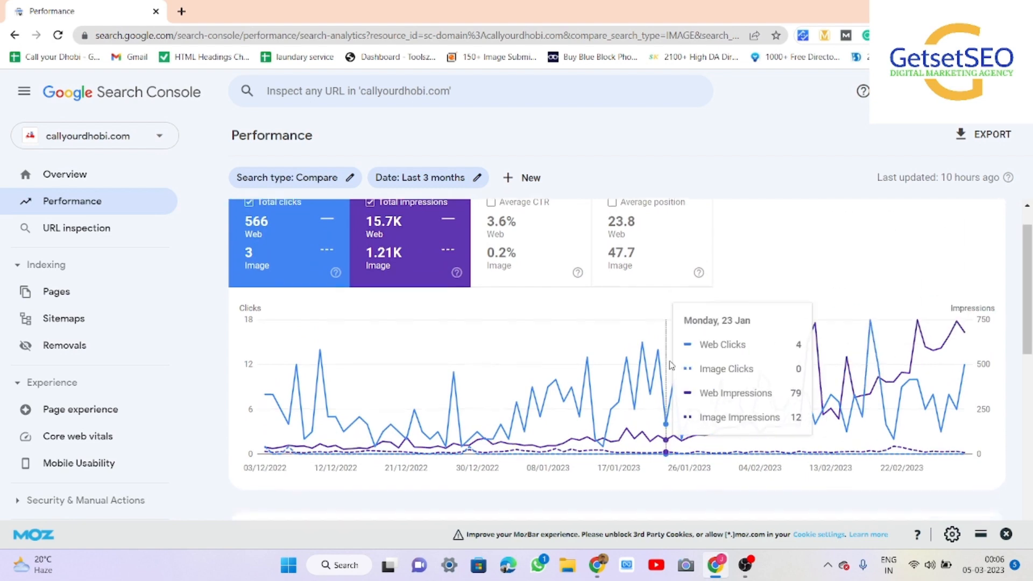
{"action": "scroll", "coordinate": [552, 272], "scroll_direction": "up", "scroll_amount": 1}
- Chart only the average position for the Web and Image comparison, with clicks, impressions and CTR switched off
{"action": "left_click", "coordinate": [549, 271]}
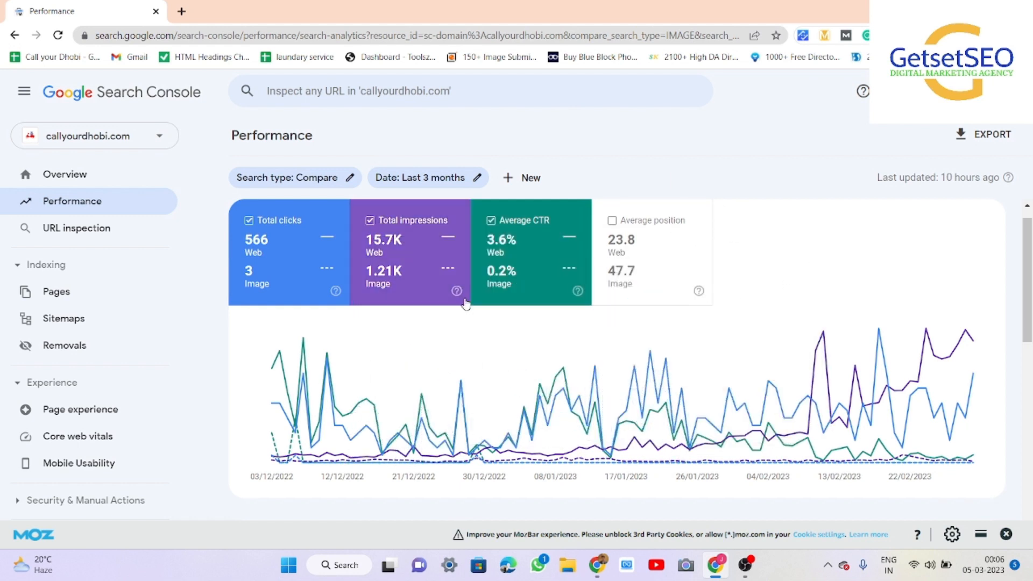
{"action": "left_click", "coordinate": [490, 278]}
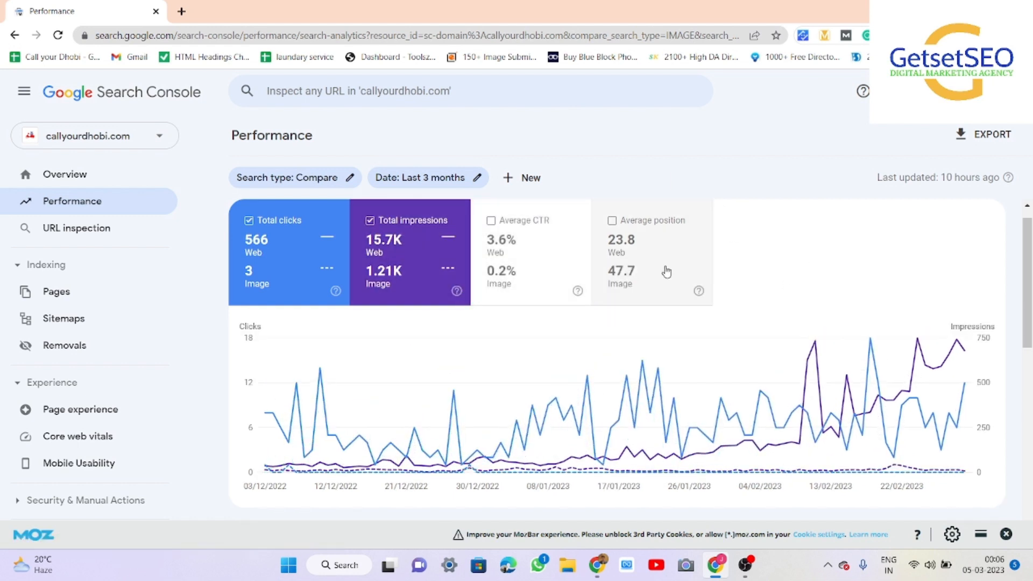
{"action": "left_click", "coordinate": [664, 272]}
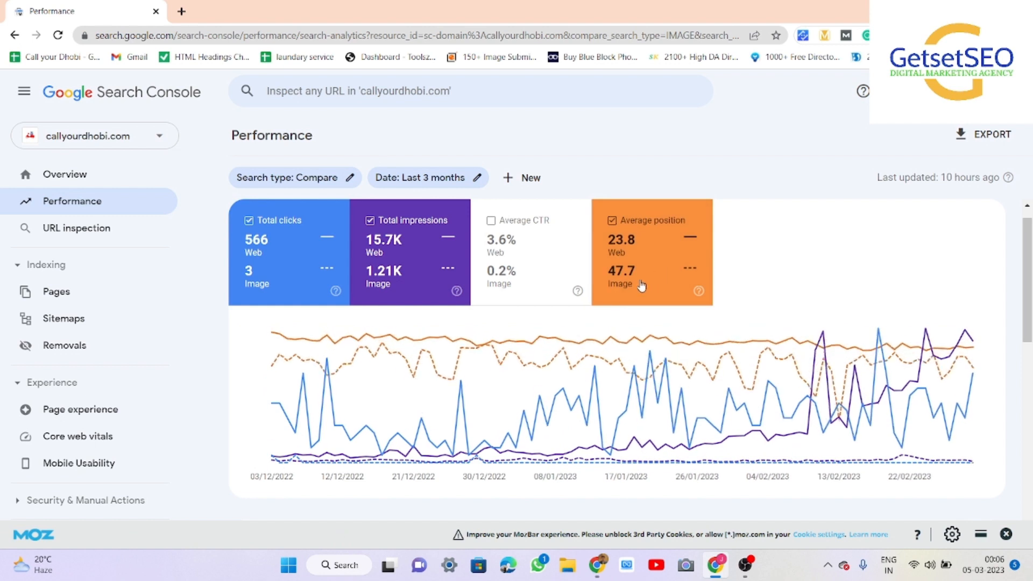
{"action": "left_click", "coordinate": [444, 225]}
{"action": "left_click", "coordinate": [302, 240]}
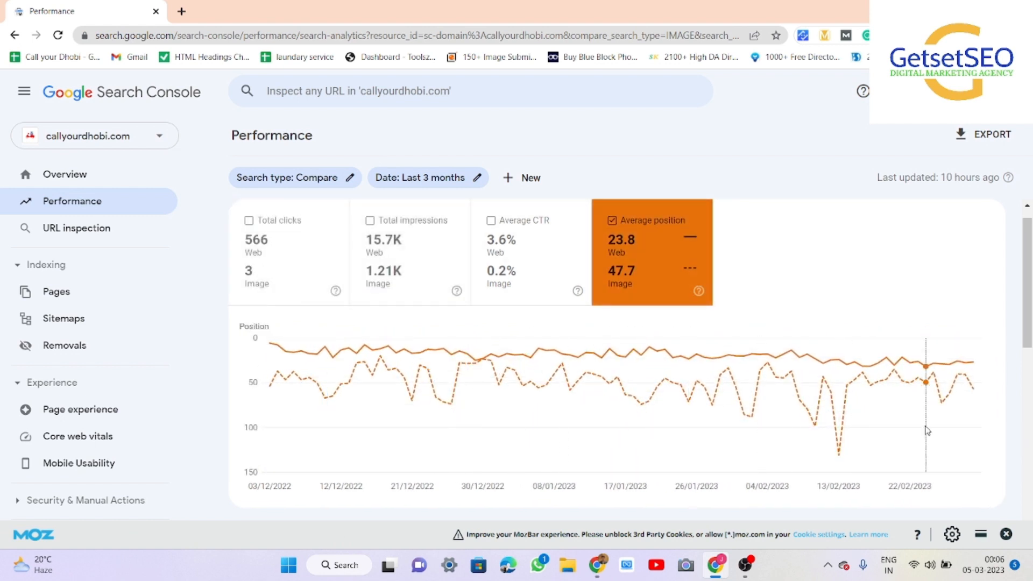
{"action": "mouse_move", "coordinate": [840, 422]}
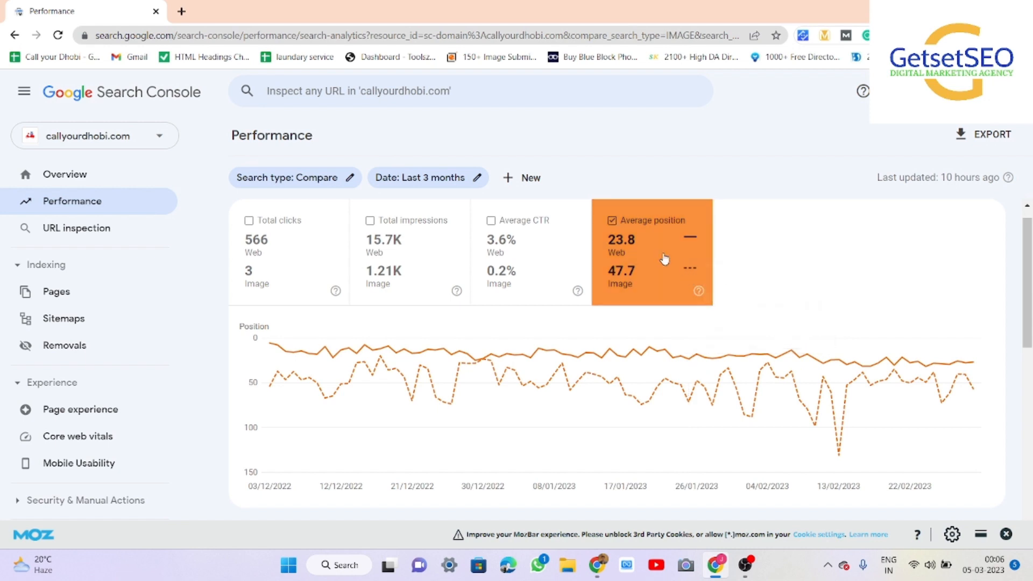
- Add average CTR, total impressions and total clicks to the Web versus Image chart and inspect one day's values
{"action": "left_click", "coordinate": [535, 261]}
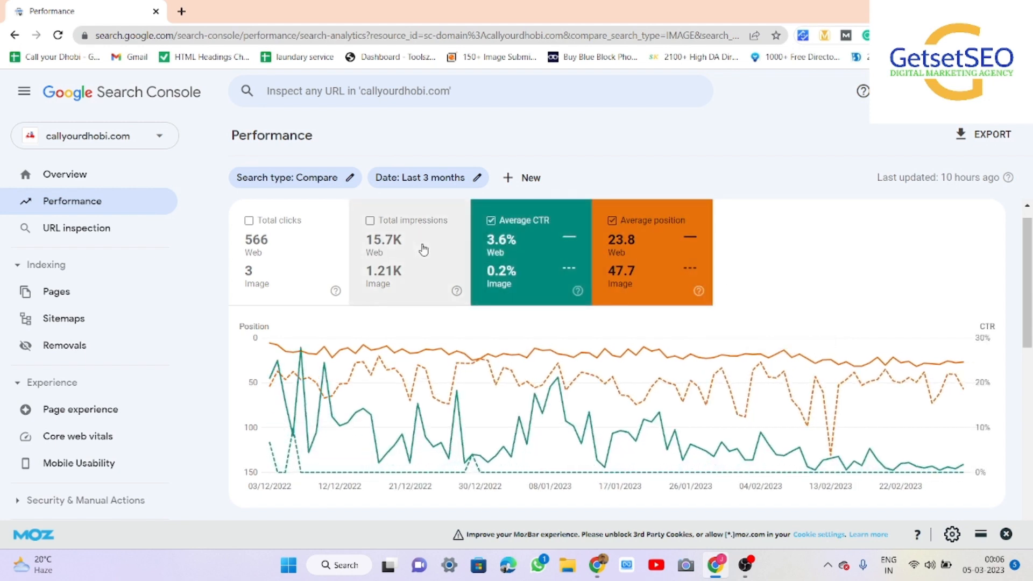
{"action": "left_click", "coordinate": [422, 246]}
{"action": "left_click", "coordinate": [330, 240]}
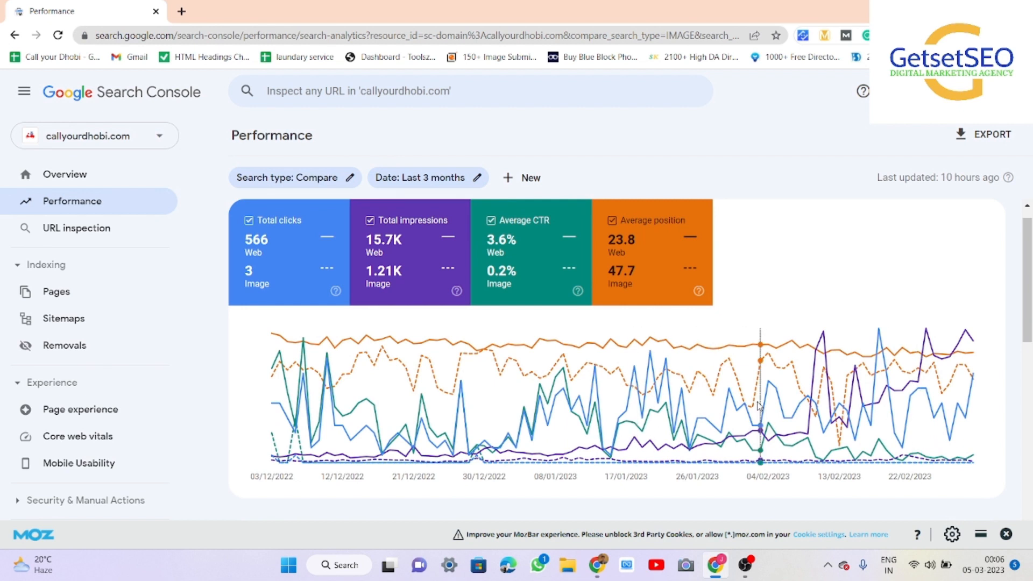
{"action": "mouse_move", "coordinate": [759, 405]}
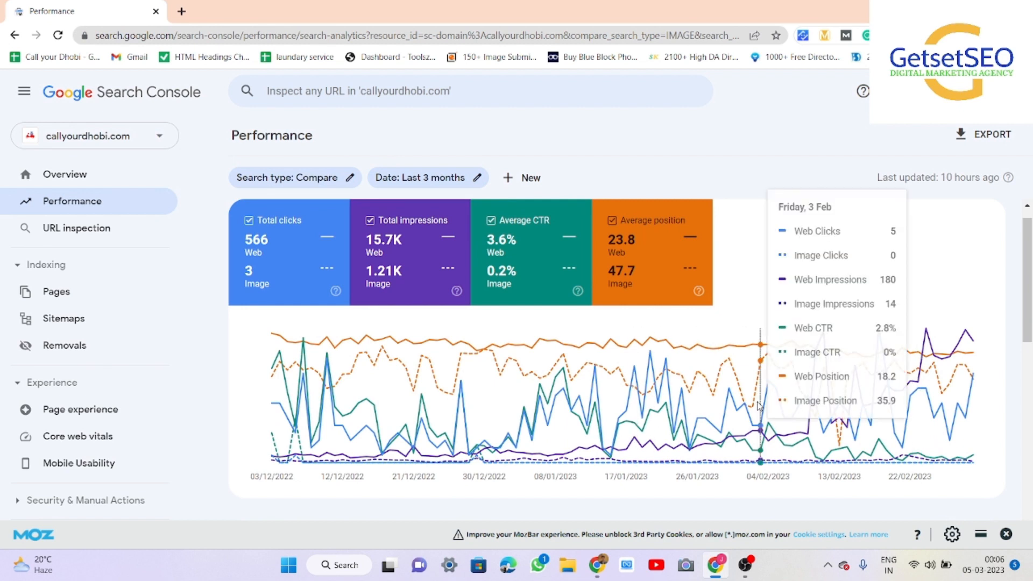
- Remove average position, average CTR and total impressions from the comparison chart, keeping only total clicks
{"action": "left_click", "coordinate": [662, 269]}
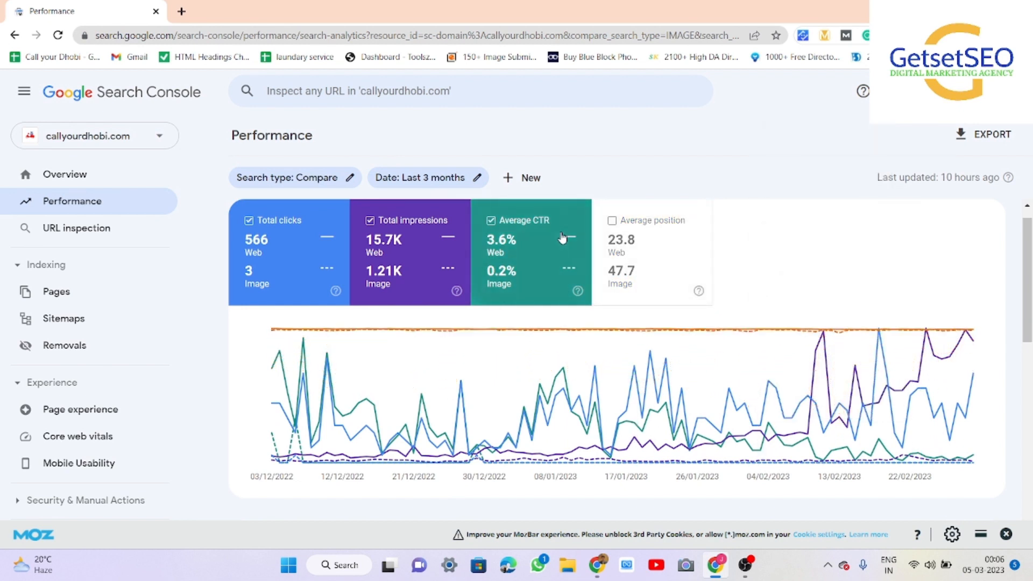
{"action": "left_click", "coordinate": [519, 248]}
{"action": "left_click", "coordinate": [460, 234]}
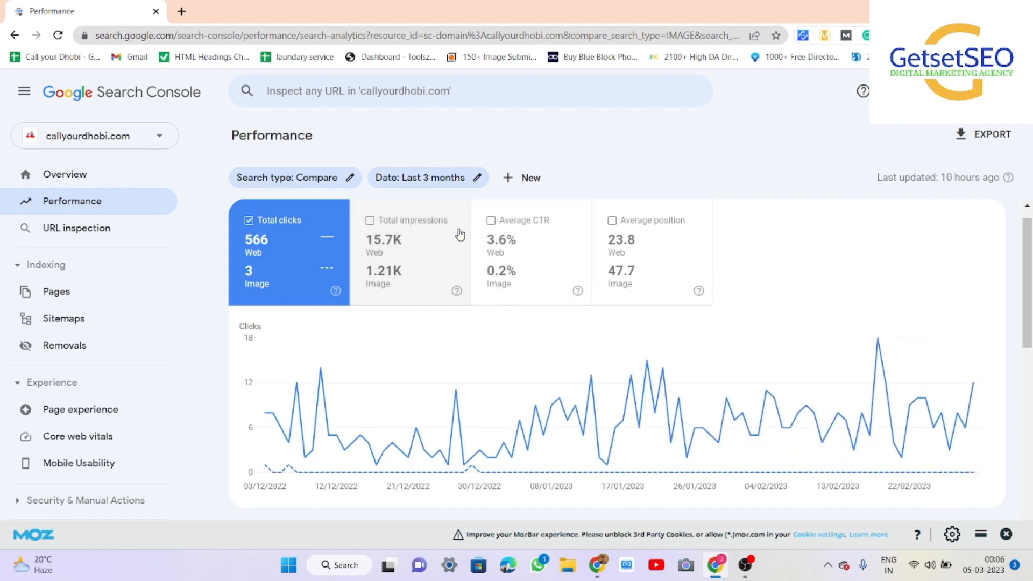
- Show total impressions alongside clicks for Web versus Image, look over the daily values, and hide impressions again
{"action": "left_click", "coordinate": [438, 269]}
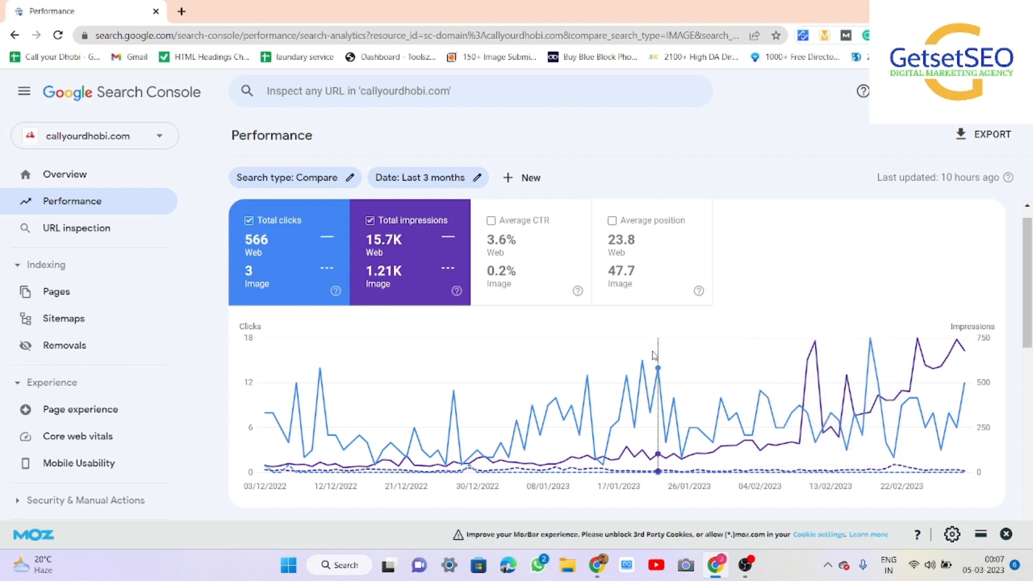
{"action": "scroll", "coordinate": [651, 355], "scroll_direction": "up", "scroll_amount": 1}
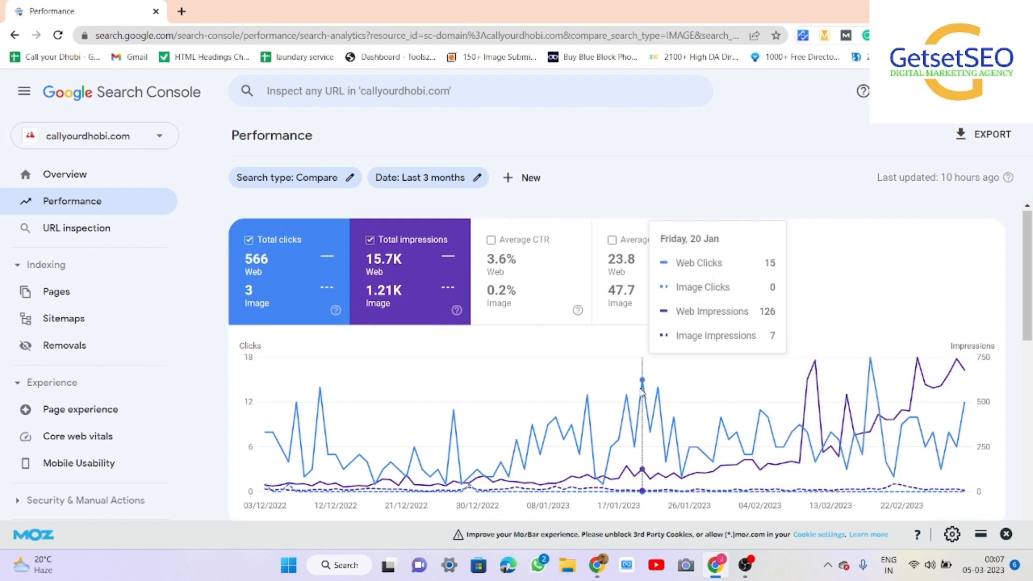
{"action": "left_click", "coordinate": [412, 291]}
- Change the search type comparison to Web versus Video, apply it, and check total impressions alongside clicks on the chart
{"action": "left_click", "coordinate": [339, 186]}
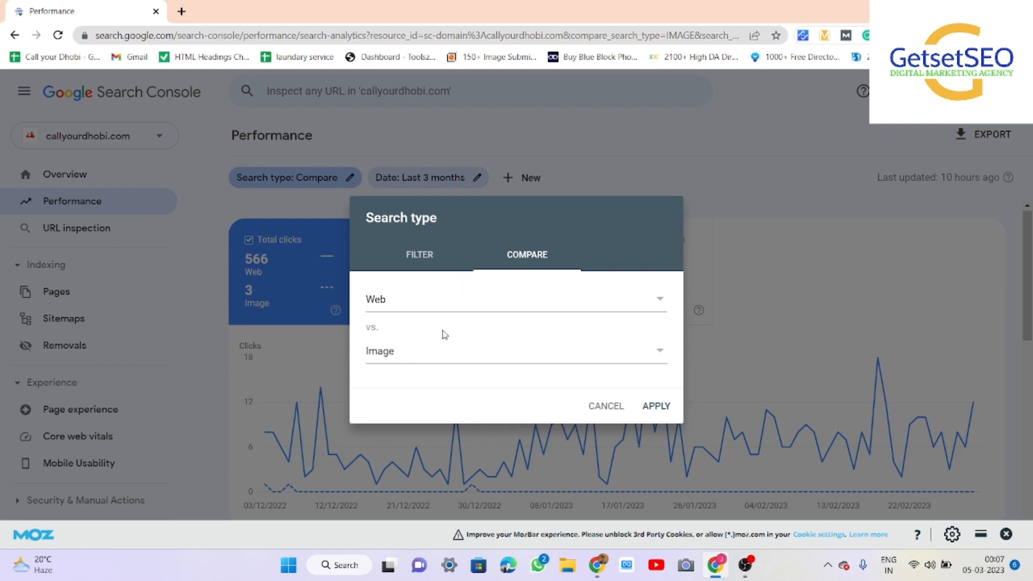
{"action": "left_click", "coordinate": [428, 366]}
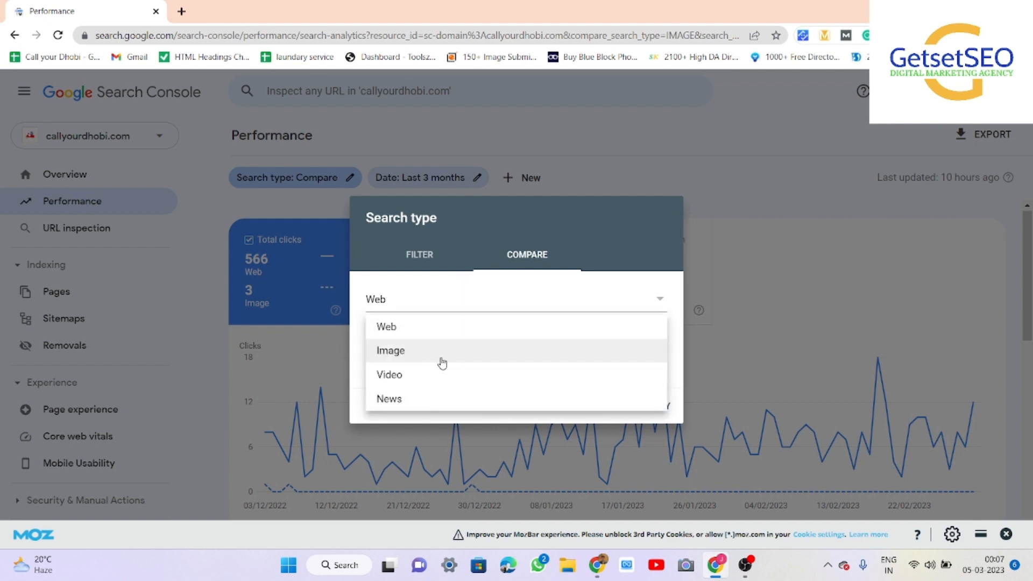
{"action": "left_click", "coordinate": [428, 374]}
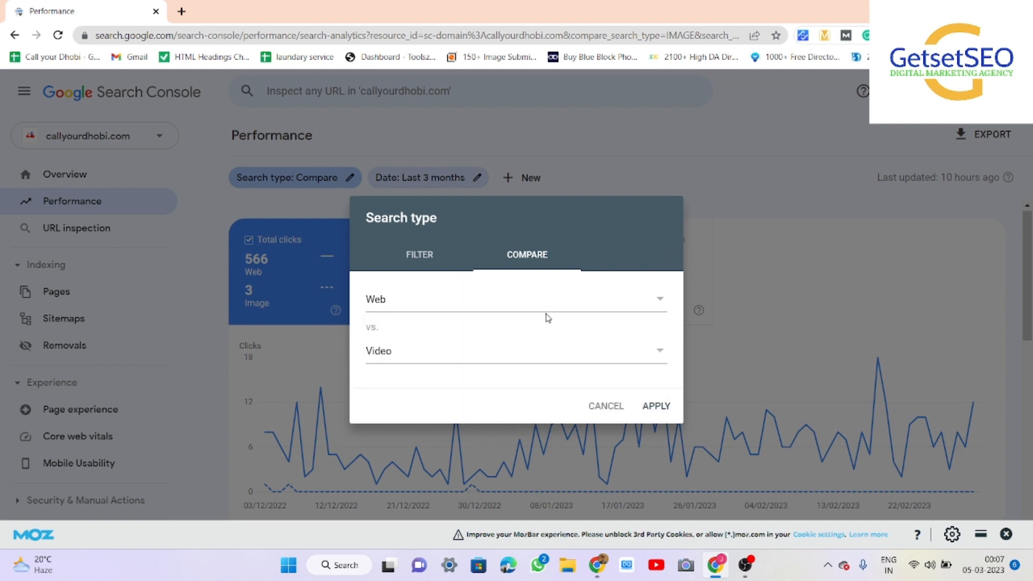
{"action": "left_click", "coordinate": [560, 361]}
{"action": "left_click", "coordinate": [495, 380]}
{"action": "left_click", "coordinate": [501, 364]}
{"action": "left_click", "coordinate": [492, 333]}
{"action": "left_click", "coordinate": [657, 411]}
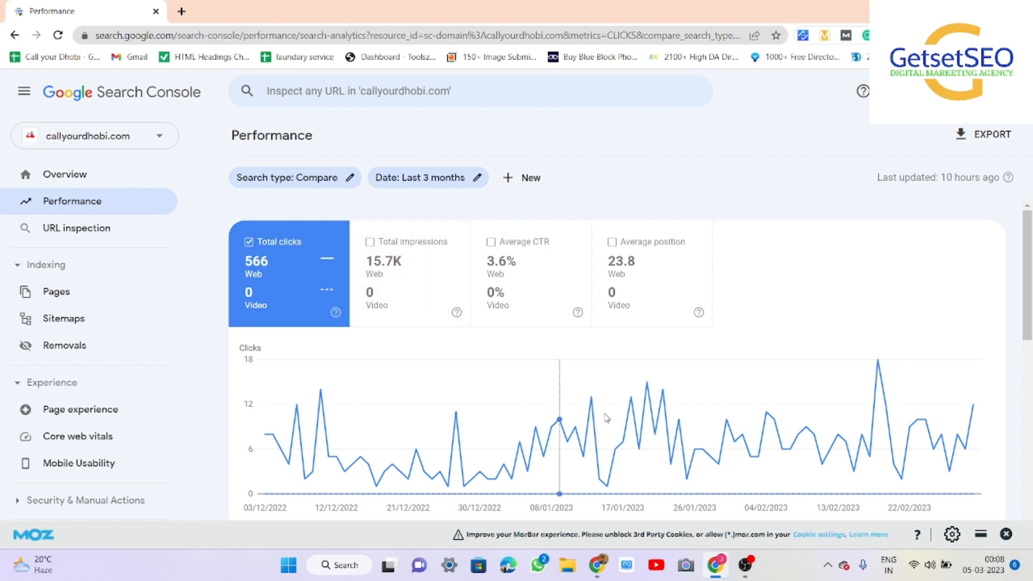
{"action": "left_click", "coordinate": [414, 300]}
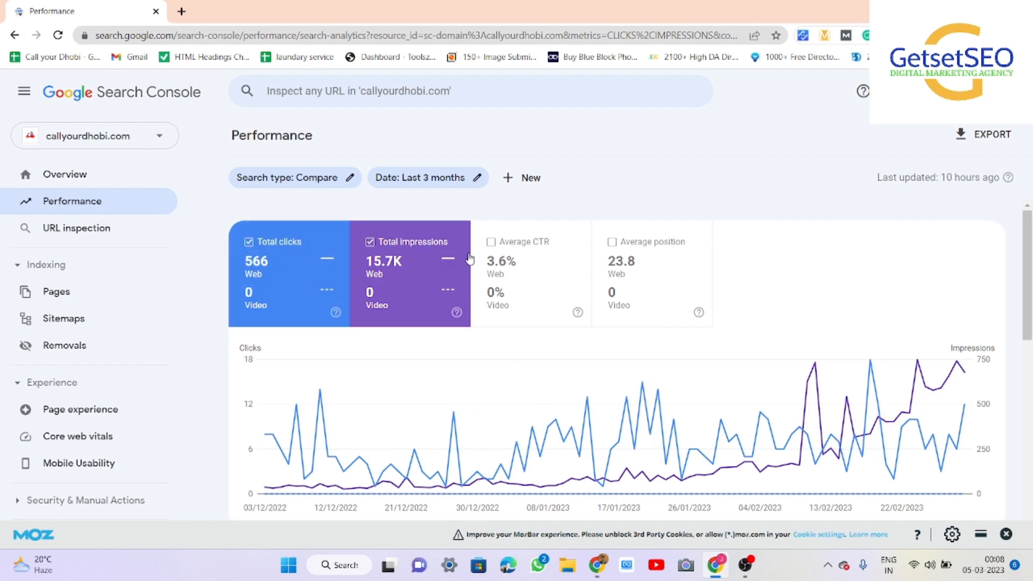
{"action": "left_click", "coordinate": [387, 296]}
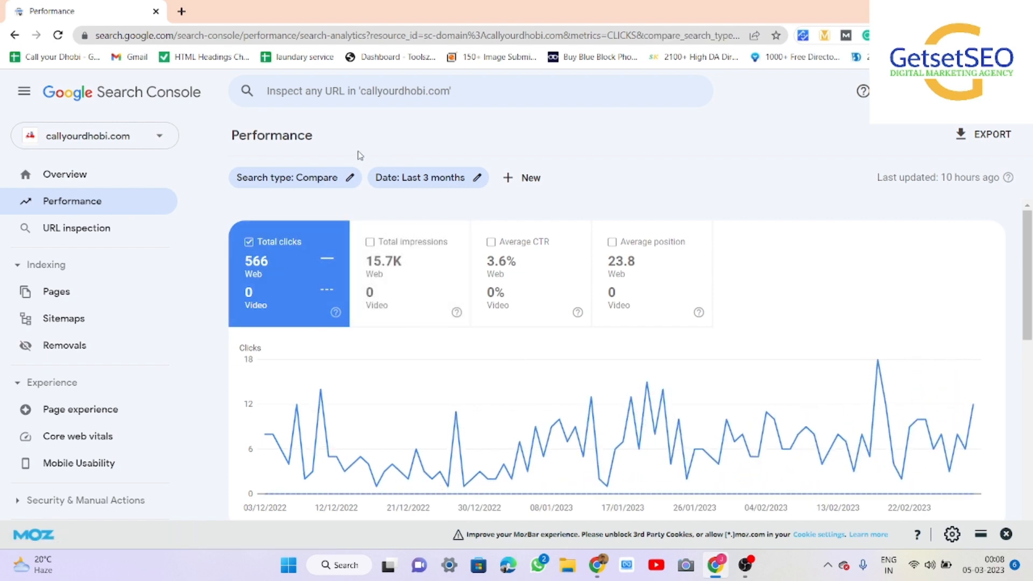
- Replace the search type comparison with a filter for Web only and apply it
{"action": "left_click", "coordinate": [345, 171]}
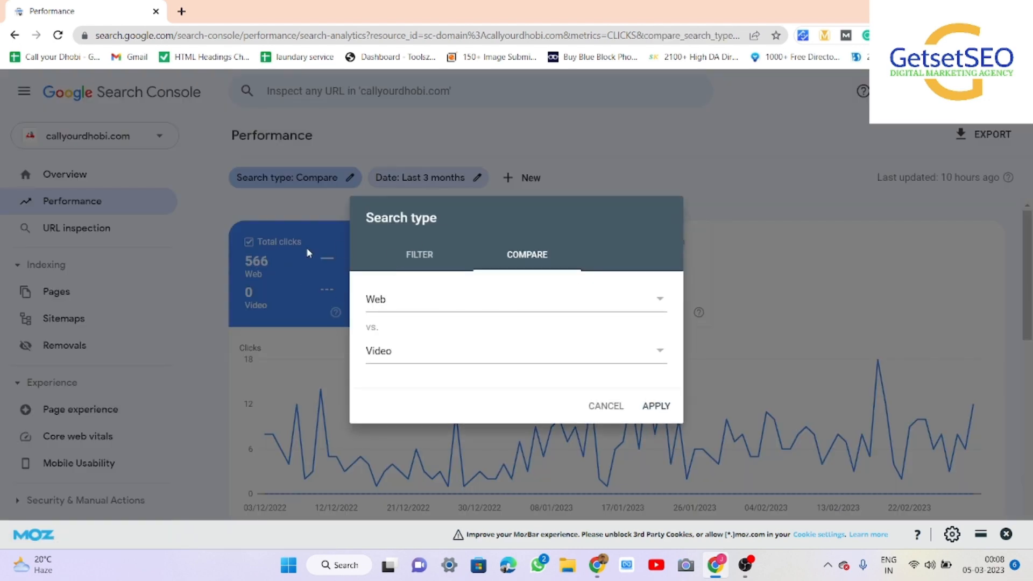
{"action": "left_click", "coordinate": [606, 406]}
{"action": "left_click", "coordinate": [349, 183]}
{"action": "left_click", "coordinate": [419, 252]}
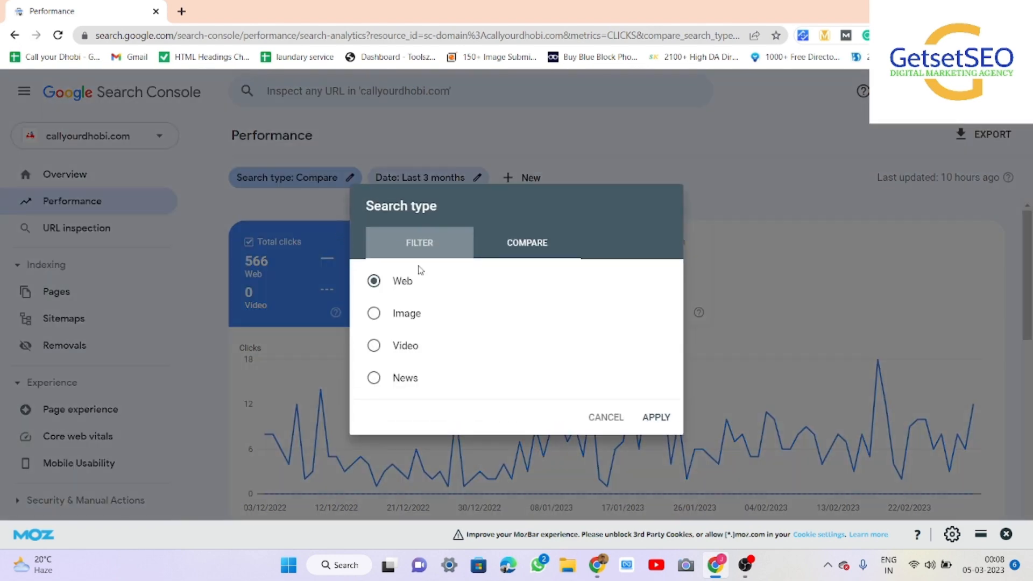
{"action": "left_click", "coordinate": [665, 421]}
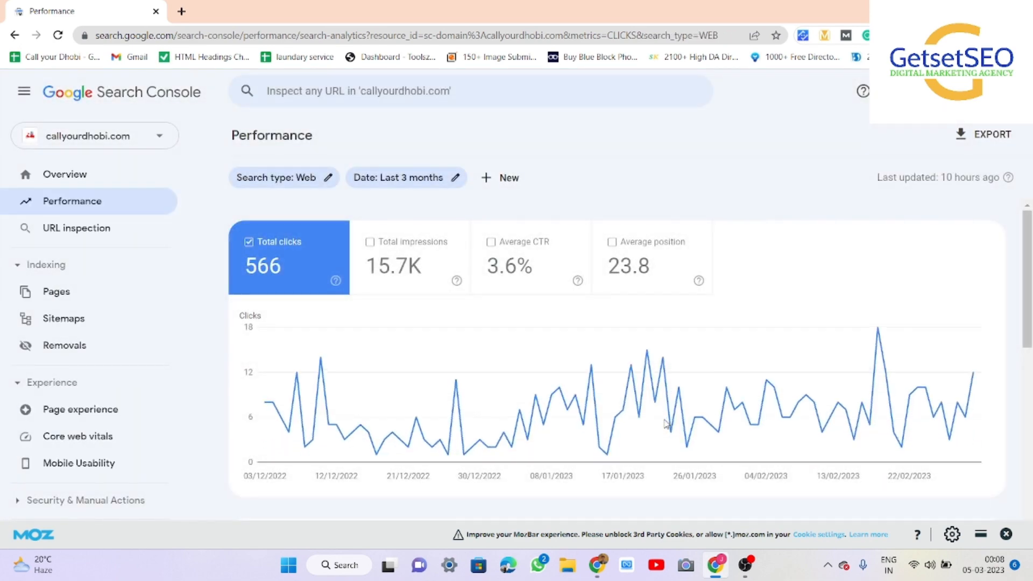
- Set the report's date range filter to Most recent date (3 March 2023) and apply it
{"action": "left_click", "coordinate": [456, 181]}
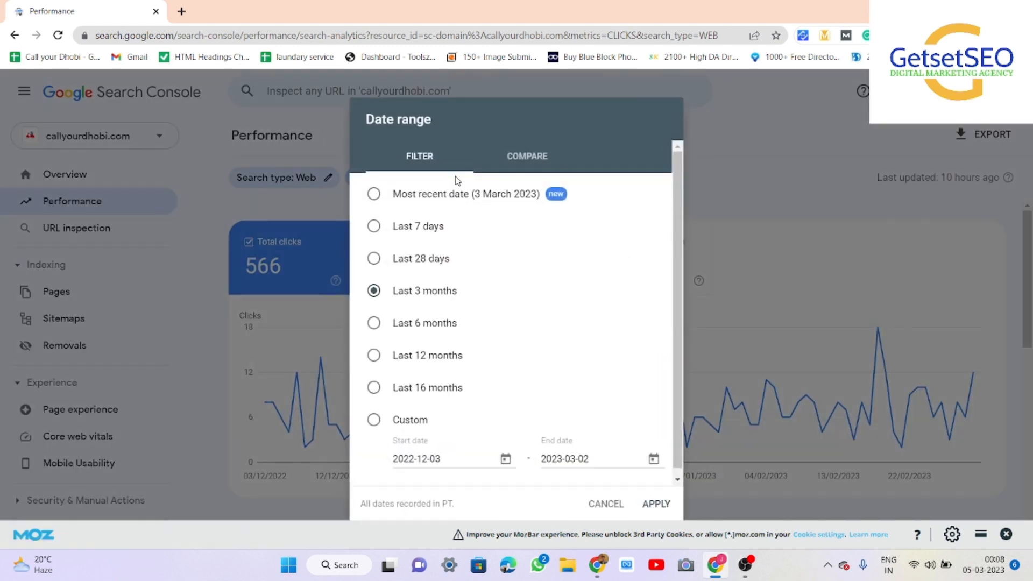
{"action": "left_click", "coordinate": [374, 195]}
{"action": "left_click", "coordinate": [655, 505]}
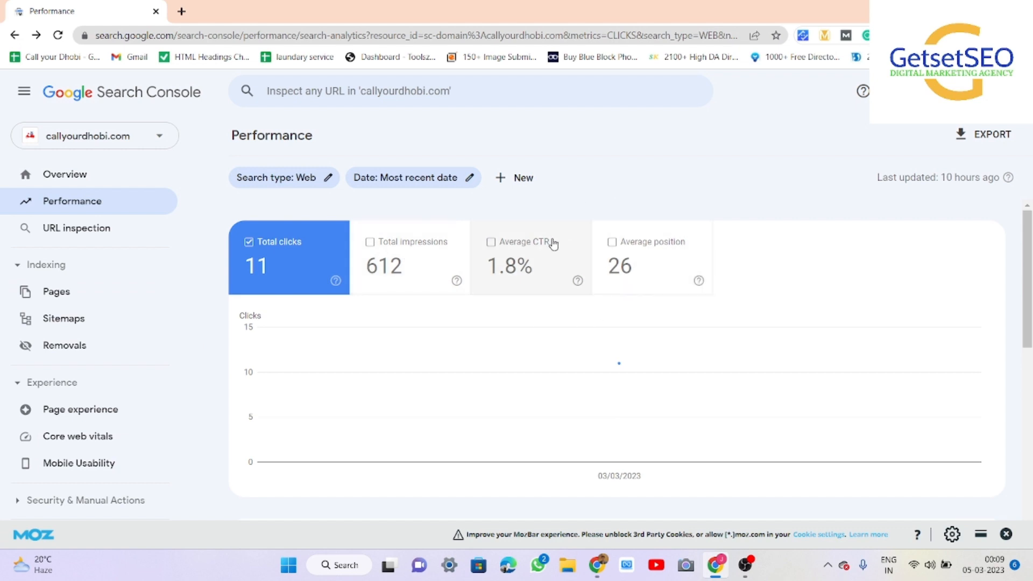
- Look over the top queries, the pages breakdown and the countries table for the most recent date
{"action": "scroll", "coordinate": [659, 301], "scroll_direction": "down", "scroll_amount": 5}
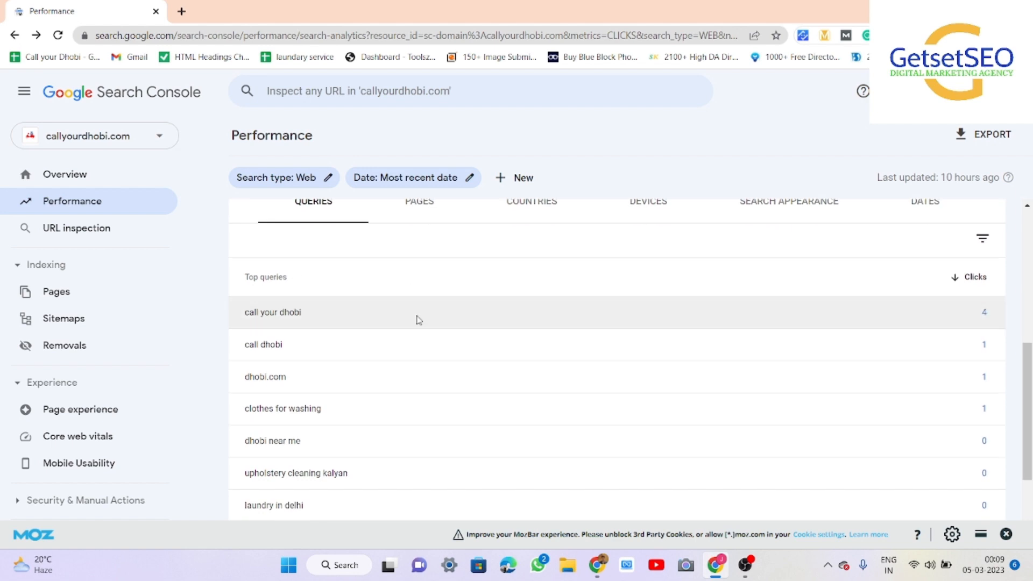
{"action": "scroll", "coordinate": [439, 405], "scroll_direction": "down", "scroll_amount": 3}
{"action": "scroll", "coordinate": [439, 403], "scroll_direction": "up", "scroll_amount": 7}
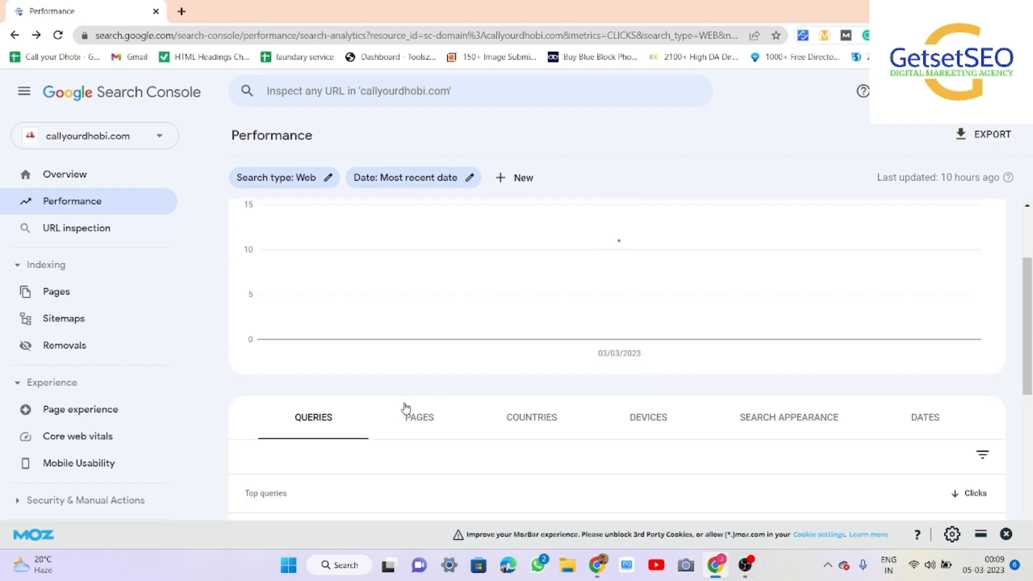
{"action": "right_click", "coordinate": [413, 418]}
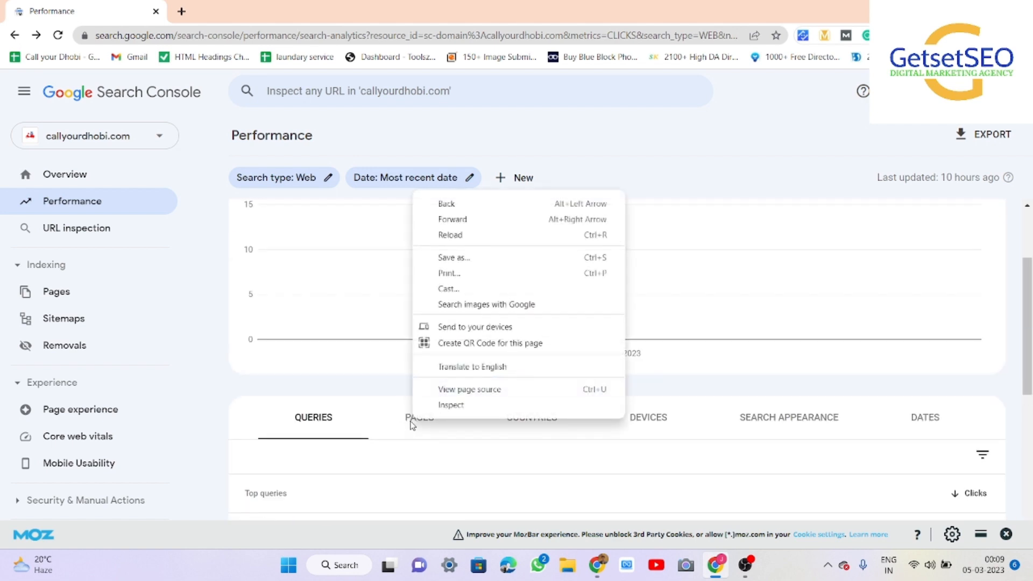
{"action": "left_click", "coordinate": [412, 425]}
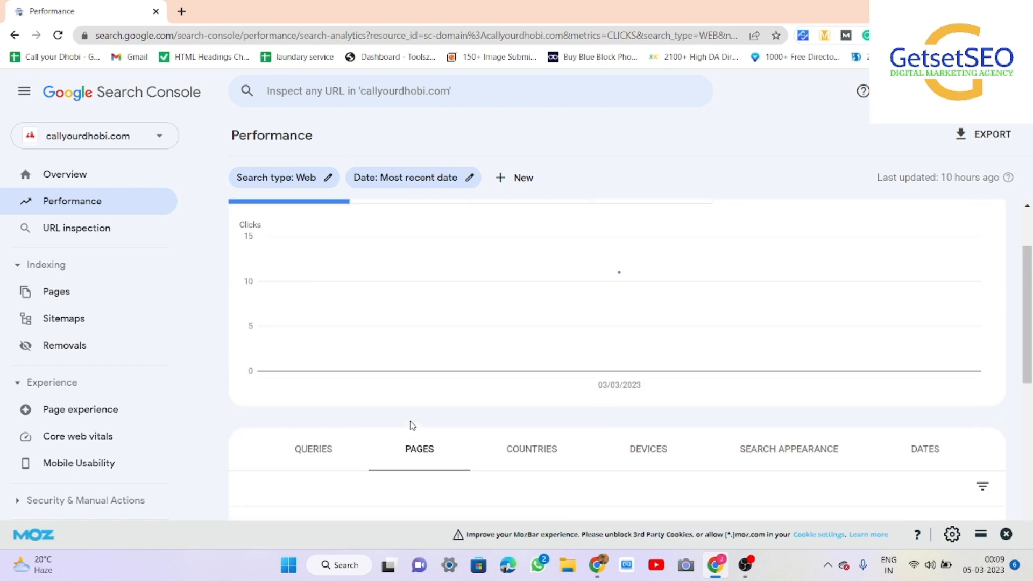
{"action": "left_click", "coordinate": [522, 451]}
{"action": "scroll", "coordinate": [522, 450], "scroll_direction": "down", "scroll_amount": 5}
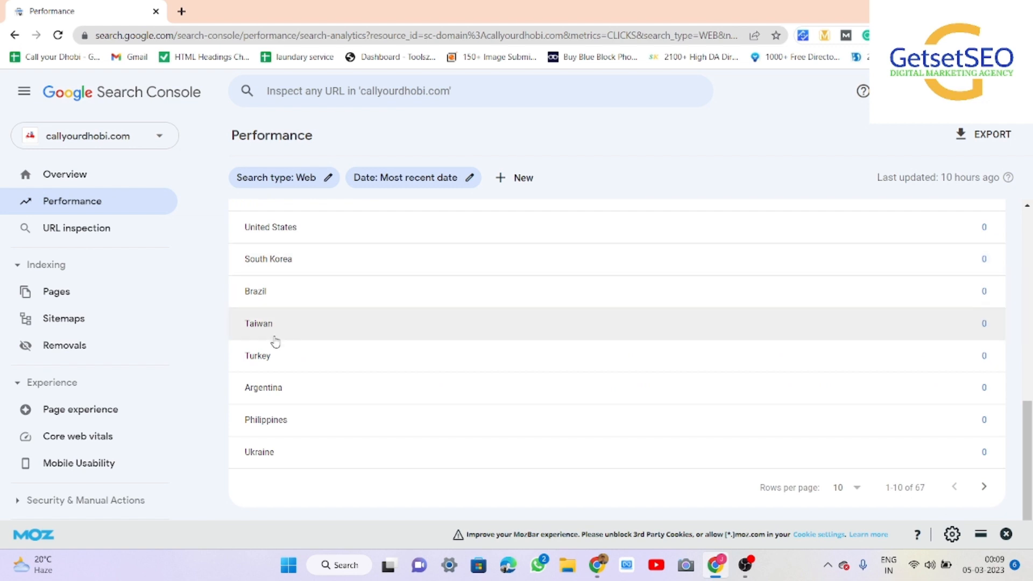
{"action": "scroll", "coordinate": [321, 427], "scroll_direction": "up", "scroll_amount": 15}
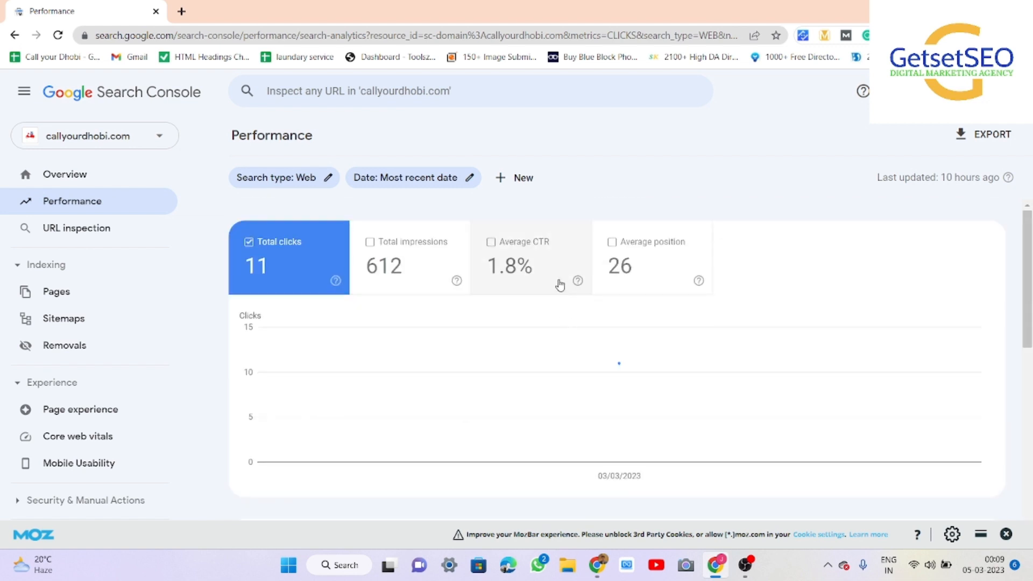
- Look over the devices, search appearance and dates breakdowns of clicks for the most recent date
{"action": "scroll", "coordinate": [558, 283], "scroll_direction": "down", "scroll_amount": 5}
{"action": "left_click", "coordinate": [661, 284]}
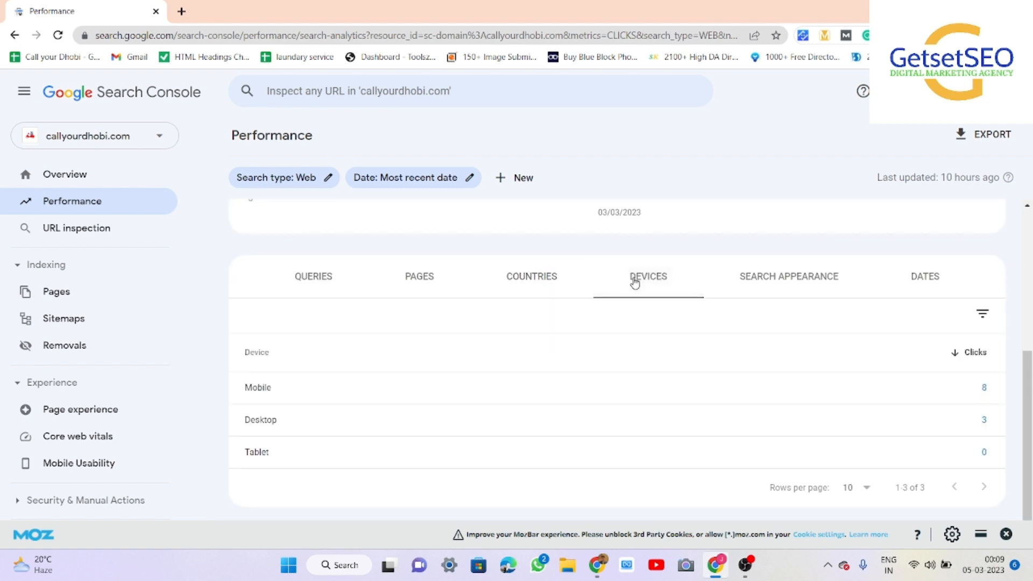
{"action": "left_click", "coordinate": [748, 286]}
{"action": "left_click", "coordinate": [908, 282]}
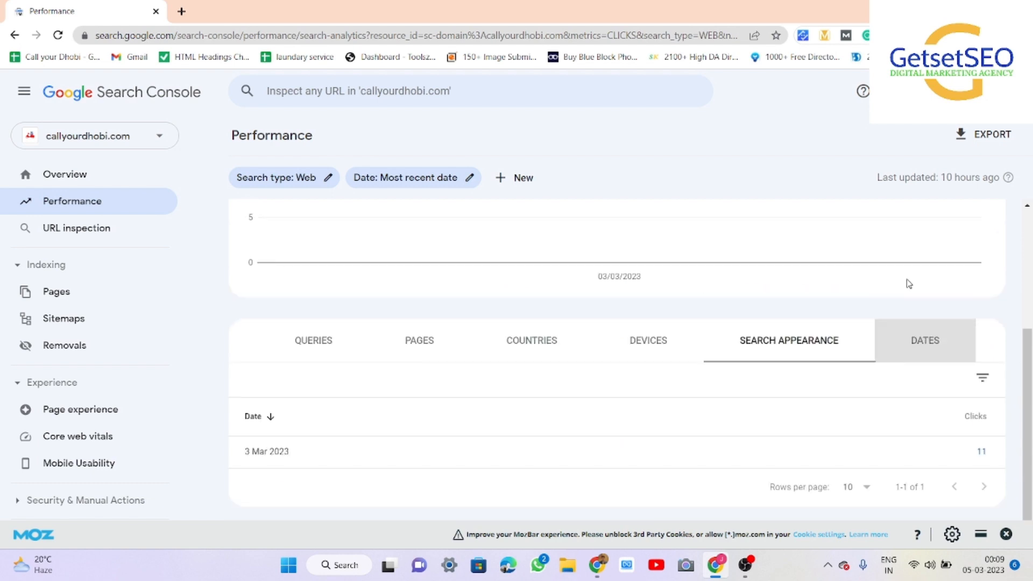
{"action": "left_click", "coordinate": [758, 358]}
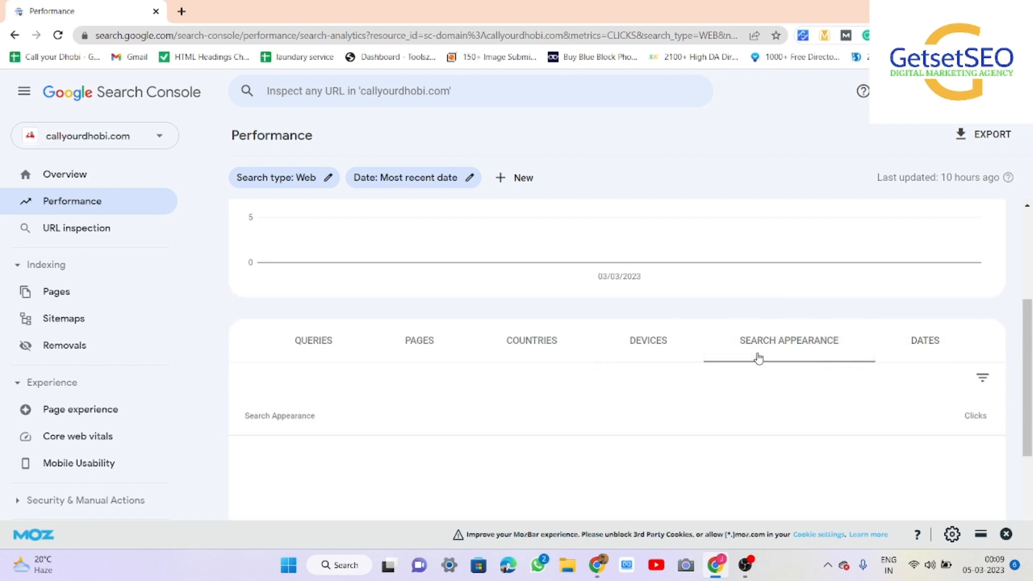
{"action": "left_click", "coordinate": [676, 345]}
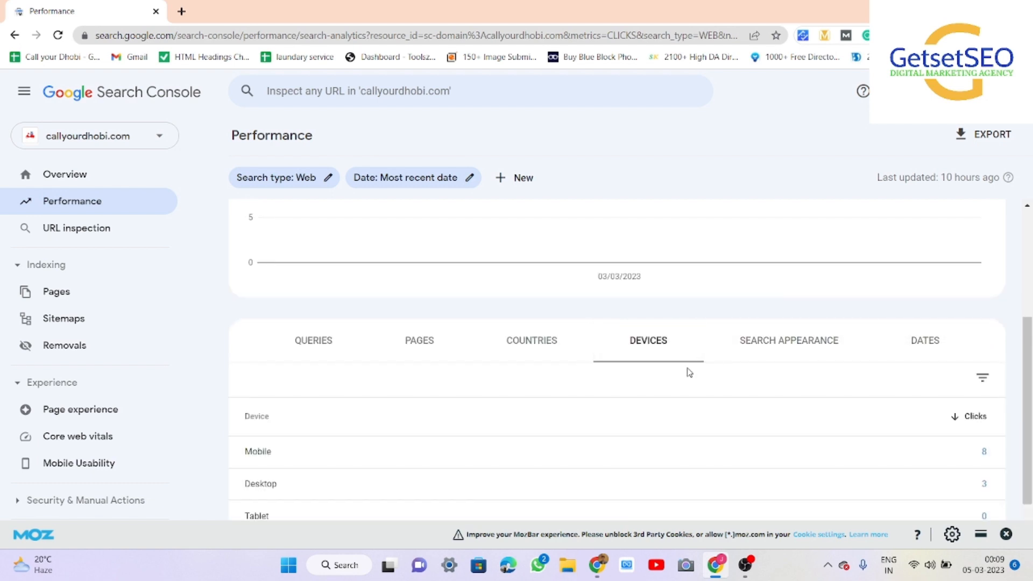
{"action": "left_click", "coordinate": [799, 347]}
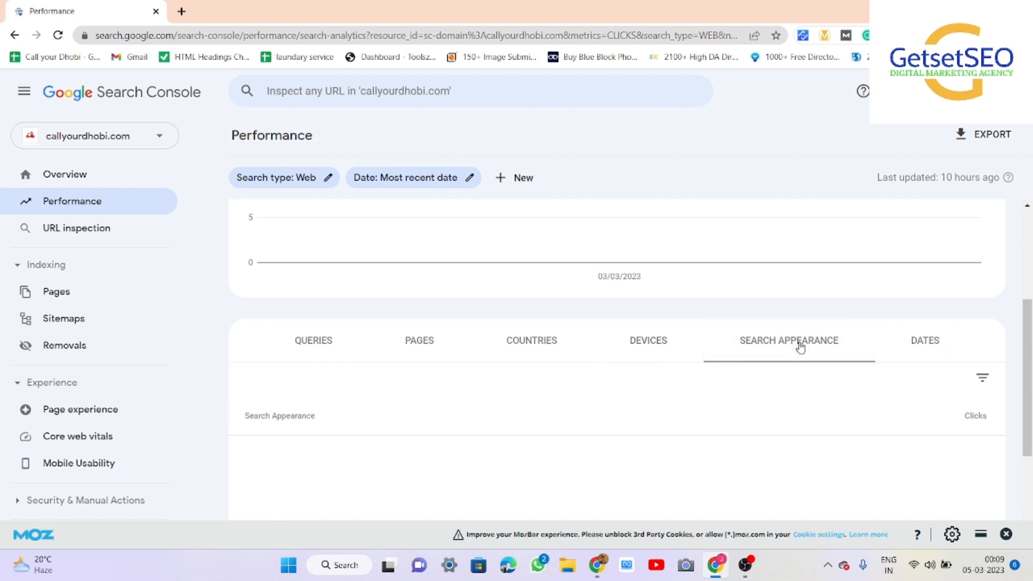
{"action": "left_click", "coordinate": [932, 280]}
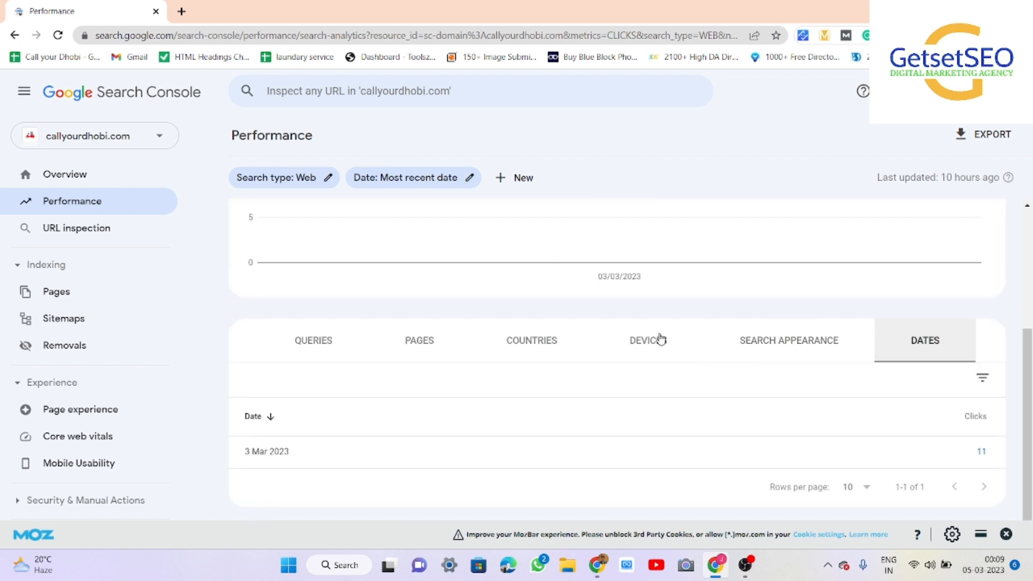
- Set the report's date range filter to Last 7 days and apply it
{"action": "scroll", "coordinate": [576, 374], "scroll_direction": "up", "scroll_amount": 4}
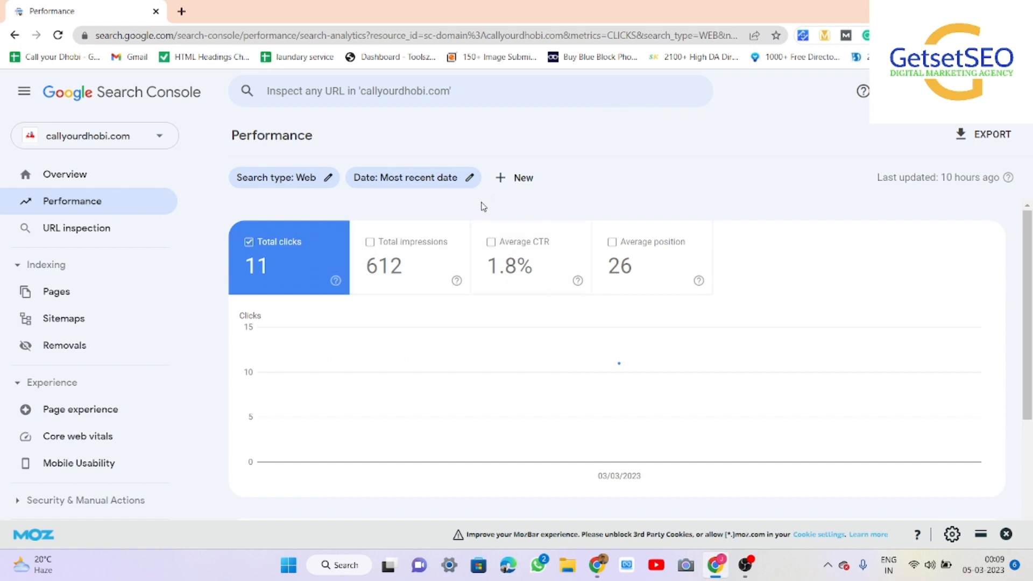
{"action": "left_click", "coordinate": [478, 183]}
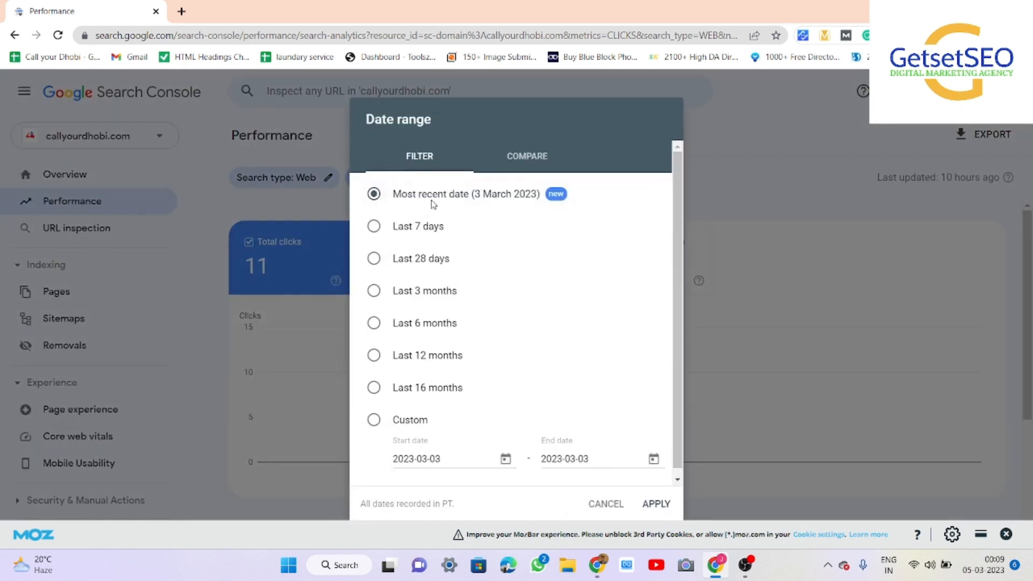
{"action": "left_click", "coordinate": [374, 227]}
{"action": "left_click", "coordinate": [656, 505]}
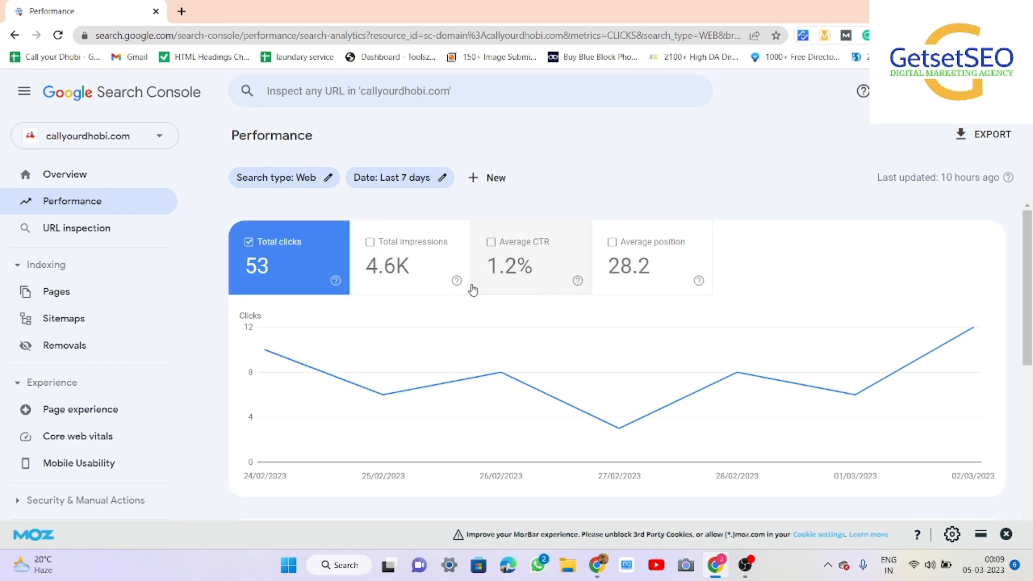
- Examine the daily clicks of the last 7 days on the chart and in the dates table
{"action": "mouse_move", "coordinate": [667, 366]}
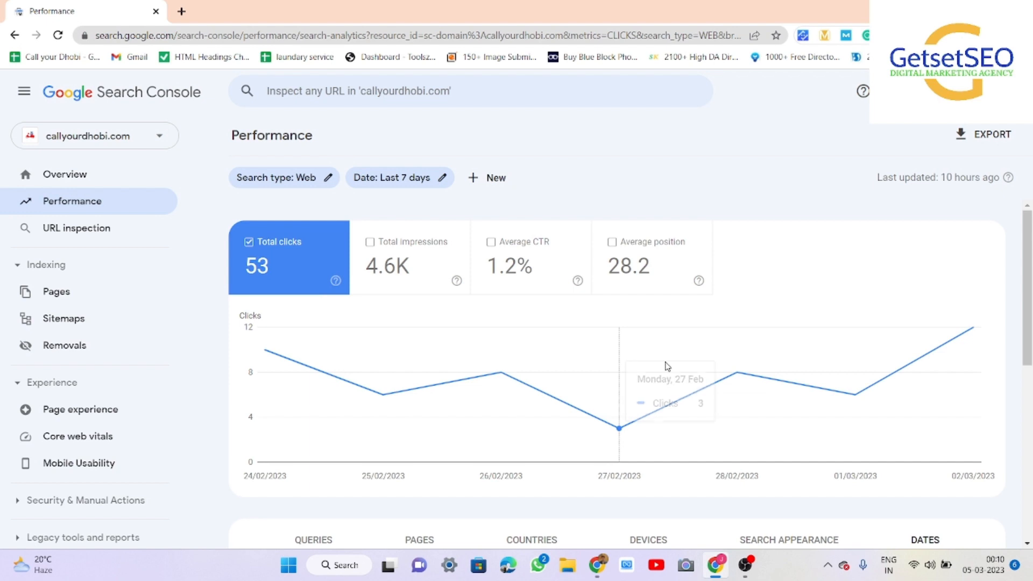
{"action": "scroll", "coordinate": [564, 382], "scroll_direction": "down", "scroll_amount": 7}
{"action": "scroll", "coordinate": [565, 381], "scroll_direction": "up", "scroll_amount": 4}
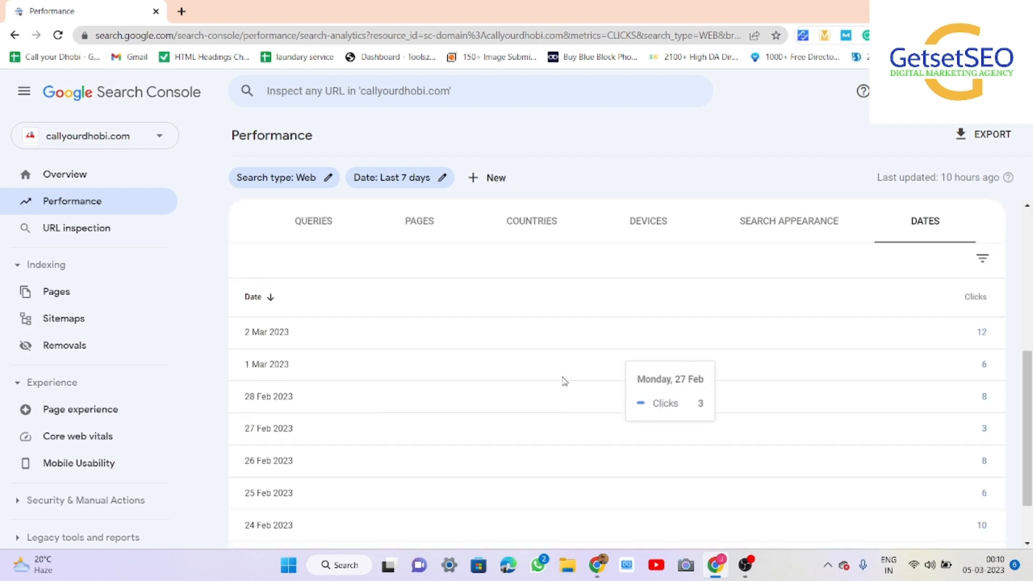
- Set the report's date range filter to Last 3 months and apply it
{"action": "scroll", "coordinate": [565, 381], "scroll_direction": "down", "scroll_amount": 2}
{"action": "scroll", "coordinate": [564, 381], "scroll_direction": "up", "scroll_amount": 5}
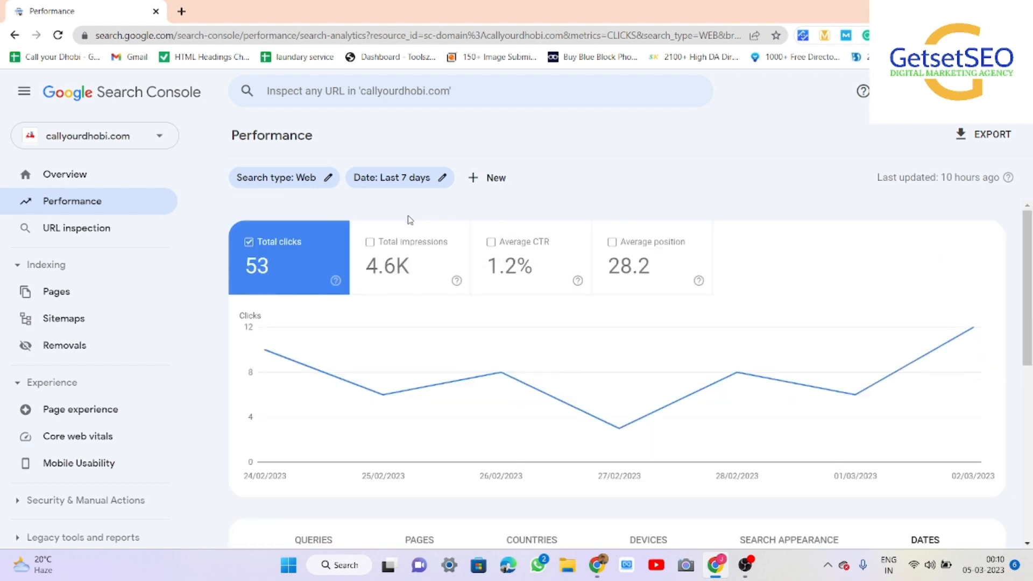
{"action": "left_click", "coordinate": [391, 177]}
{"action": "left_click", "coordinate": [376, 292]}
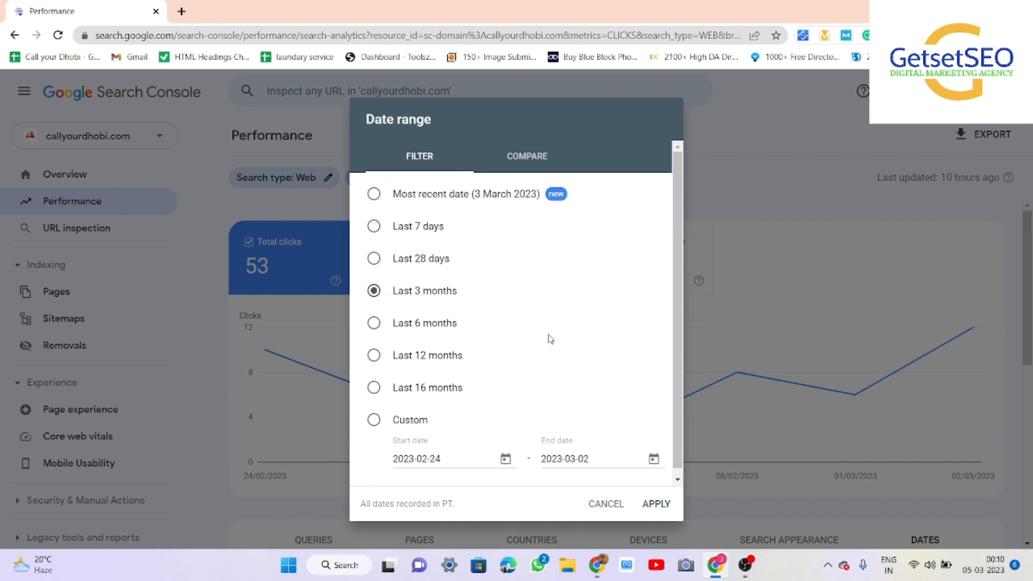
{"action": "left_click", "coordinate": [656, 504]}
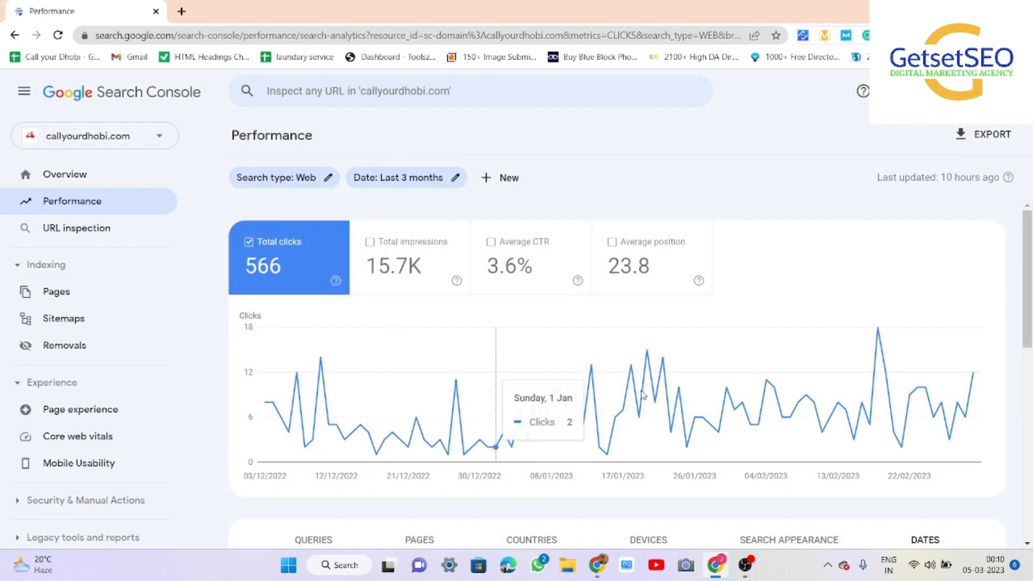
- Apply a custom date range filter from 2022-09-01 to 2023-03-02 to the performance report
{"action": "left_click", "coordinate": [439, 184]}
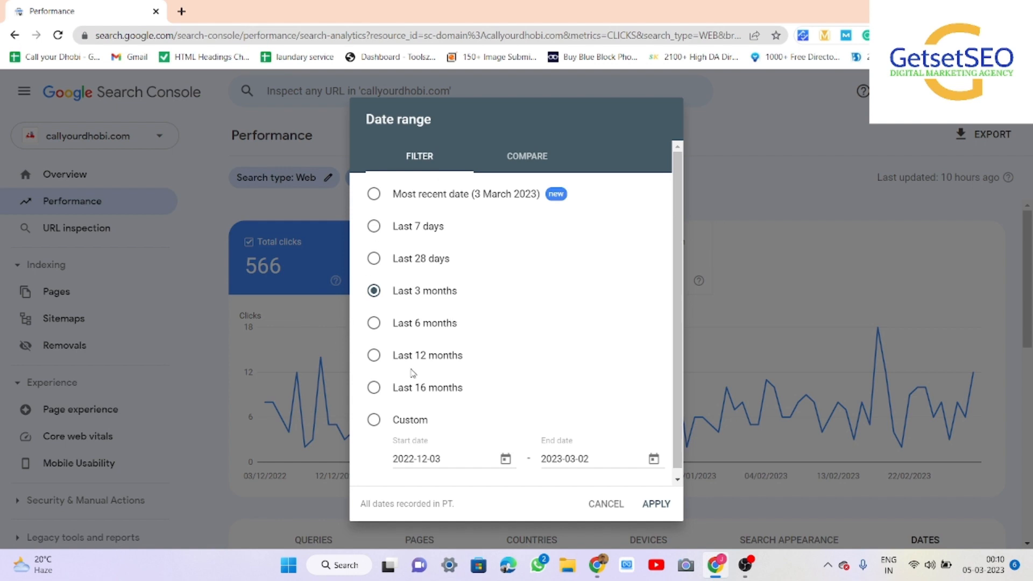
{"action": "left_click", "coordinate": [374, 420]}
{"action": "left_click", "coordinate": [505, 462]}
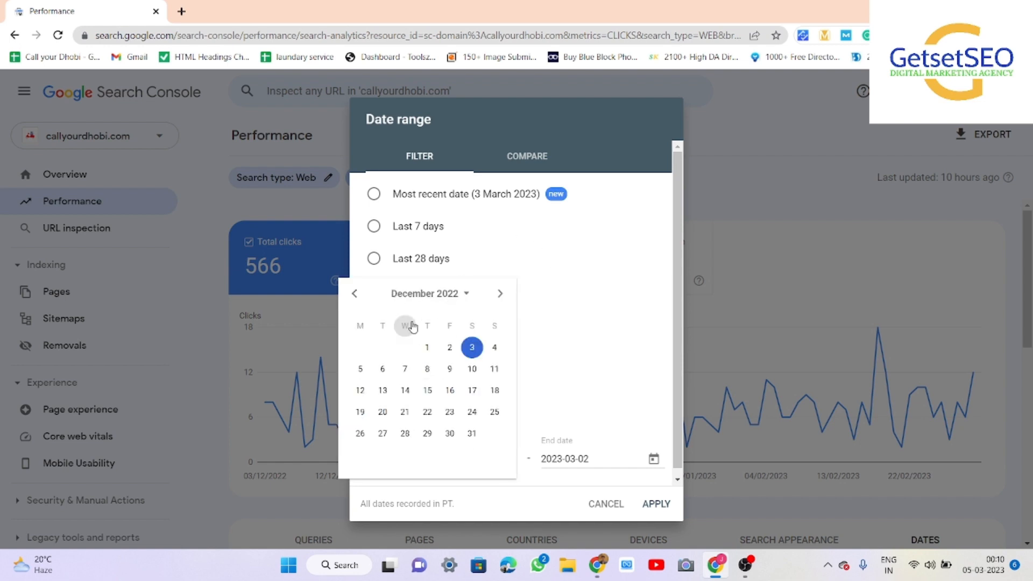
{"action": "left_click", "coordinate": [355, 294]}
{"action": "left_click", "coordinate": [354, 294]}
{"action": "left_click", "coordinate": [355, 294]}
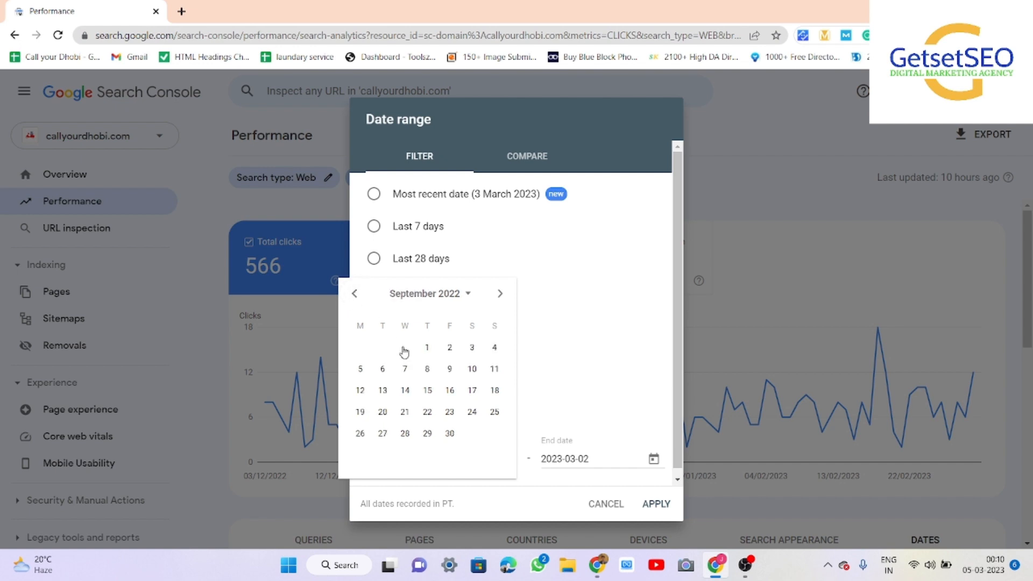
{"action": "left_click", "coordinate": [426, 349]}
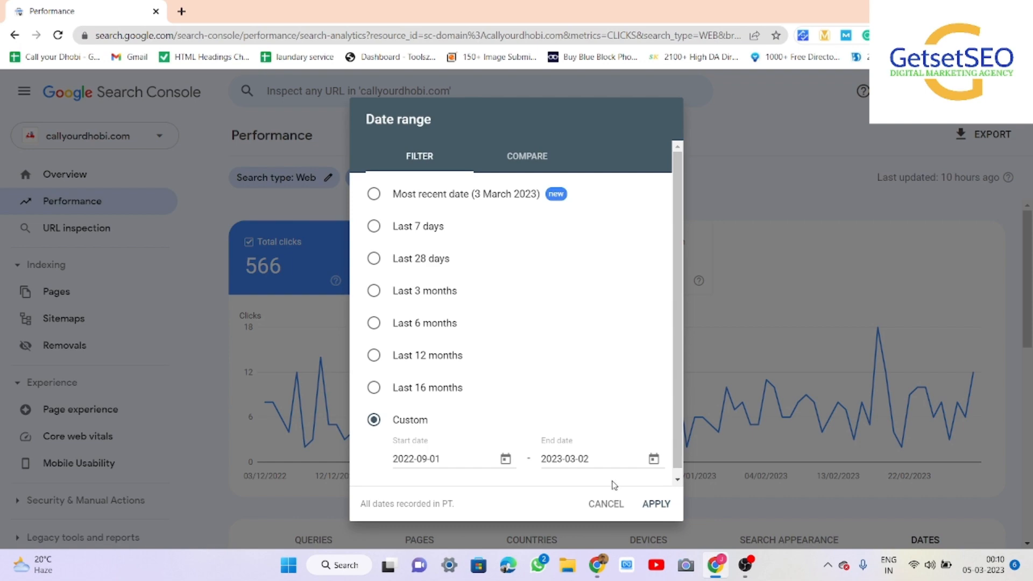
{"action": "left_click", "coordinate": [654, 508]}
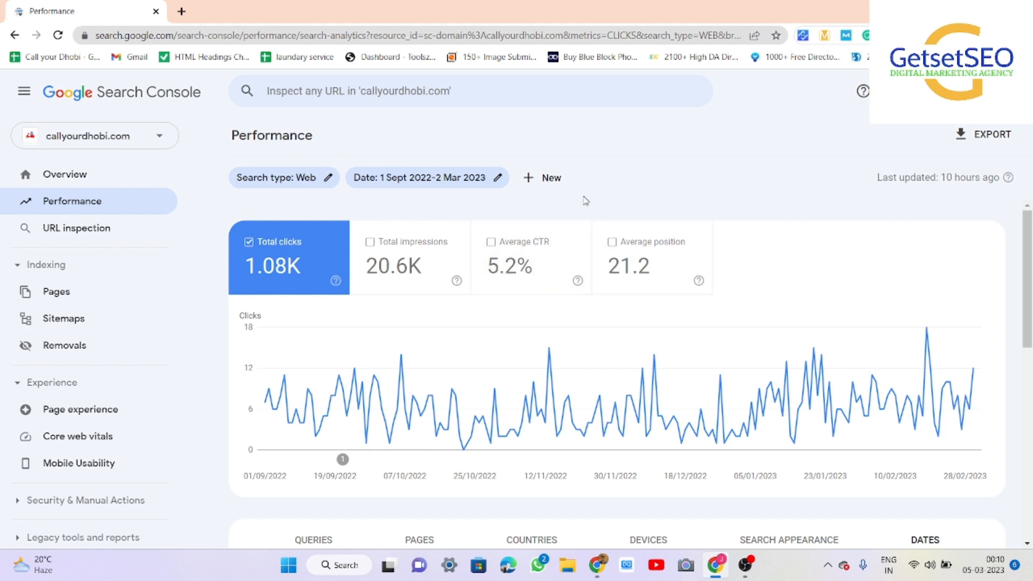
- Show total impressions, average CTR and average position on the chart, and hide them again to leave only total clicks
{"action": "left_click", "coordinate": [426, 261]}
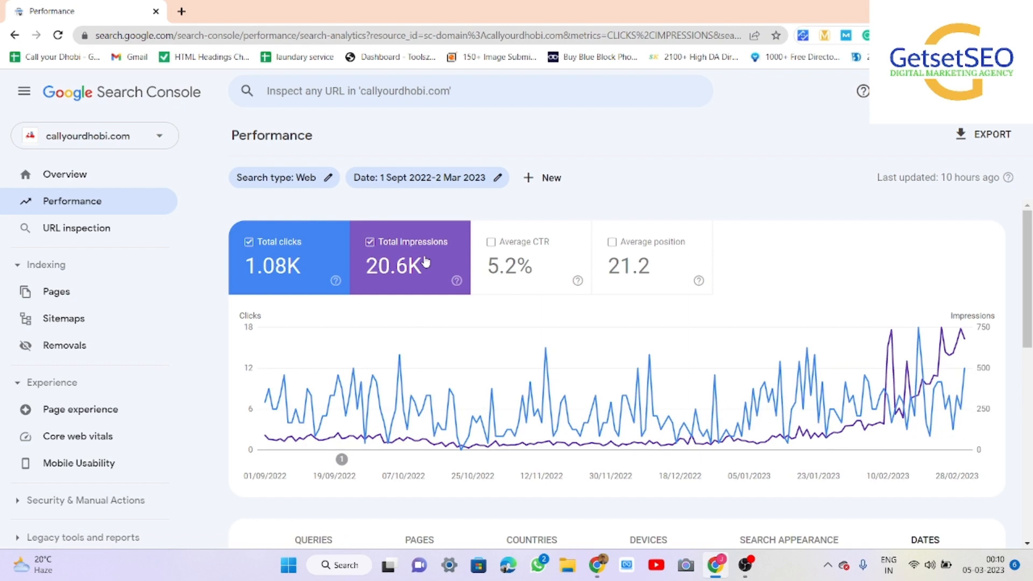
{"action": "left_click", "coordinate": [526, 258]}
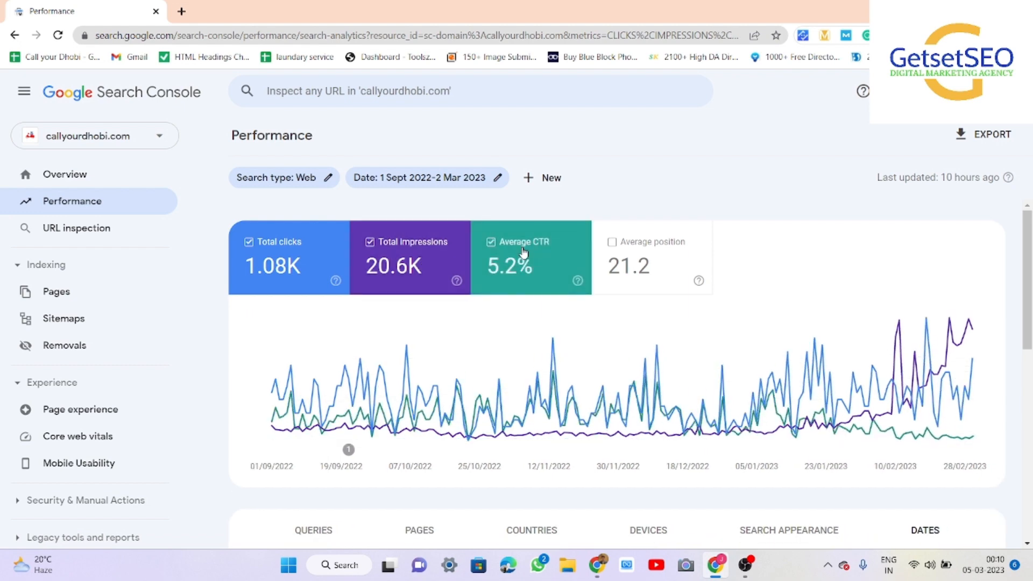
{"action": "left_click", "coordinate": [609, 255]}
{"action": "left_click", "coordinate": [609, 255]}
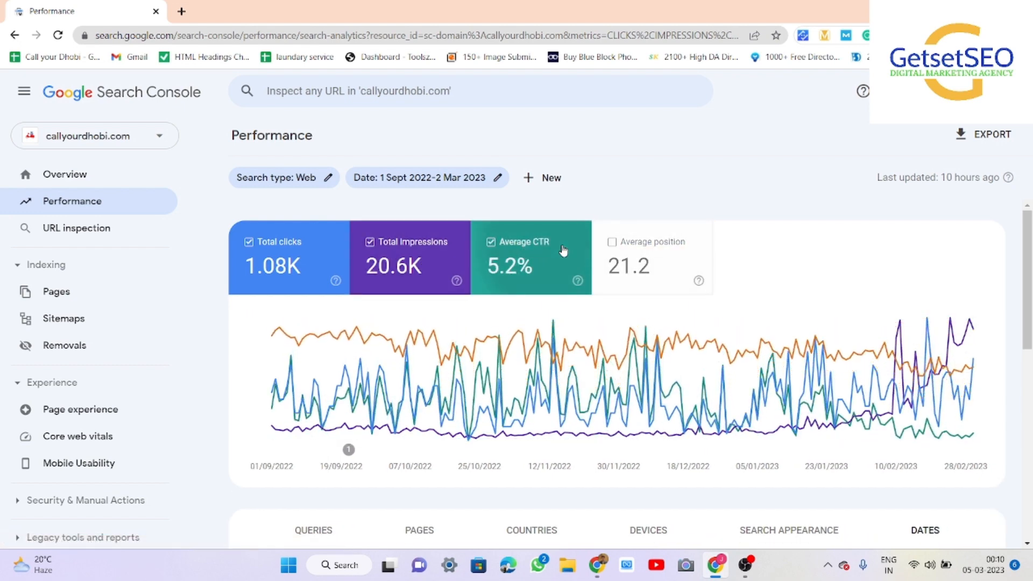
{"action": "left_click", "coordinate": [560, 250]}
{"action": "left_click", "coordinate": [426, 269]}
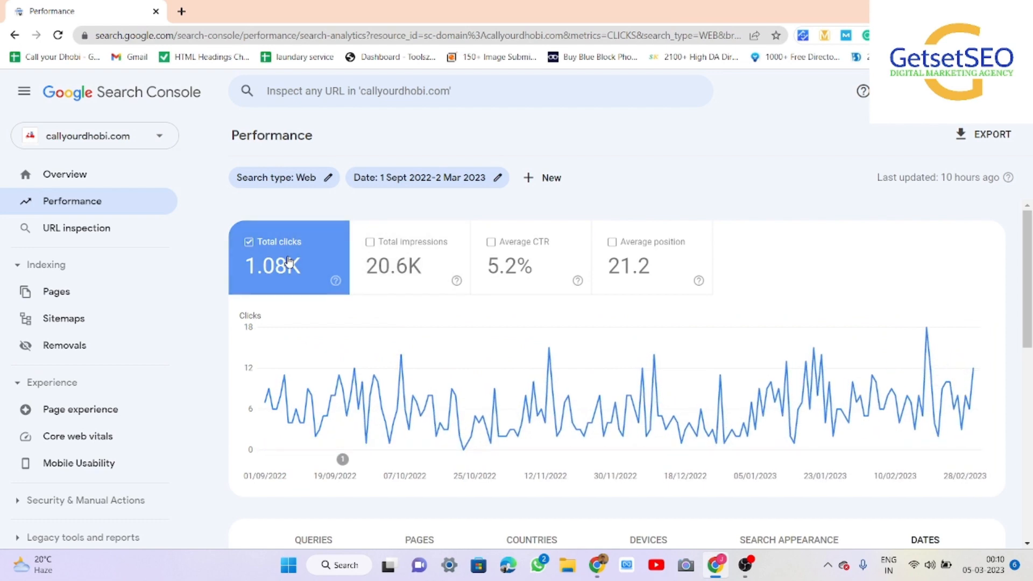
- Switch the date range to comparison and compare the last 7 days to the previous period
{"action": "left_click", "coordinate": [474, 180]}
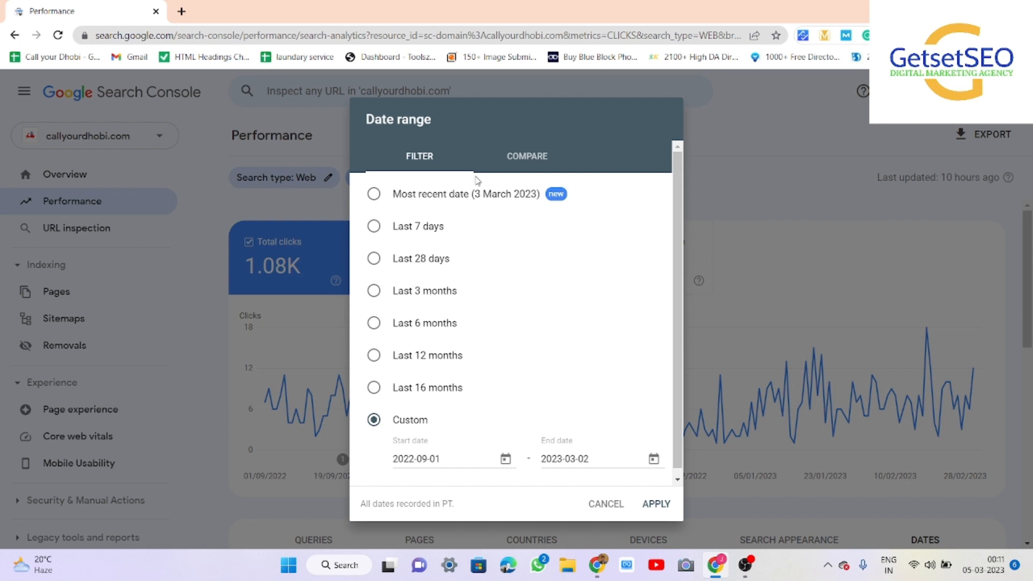
{"action": "left_click", "coordinate": [530, 161]}
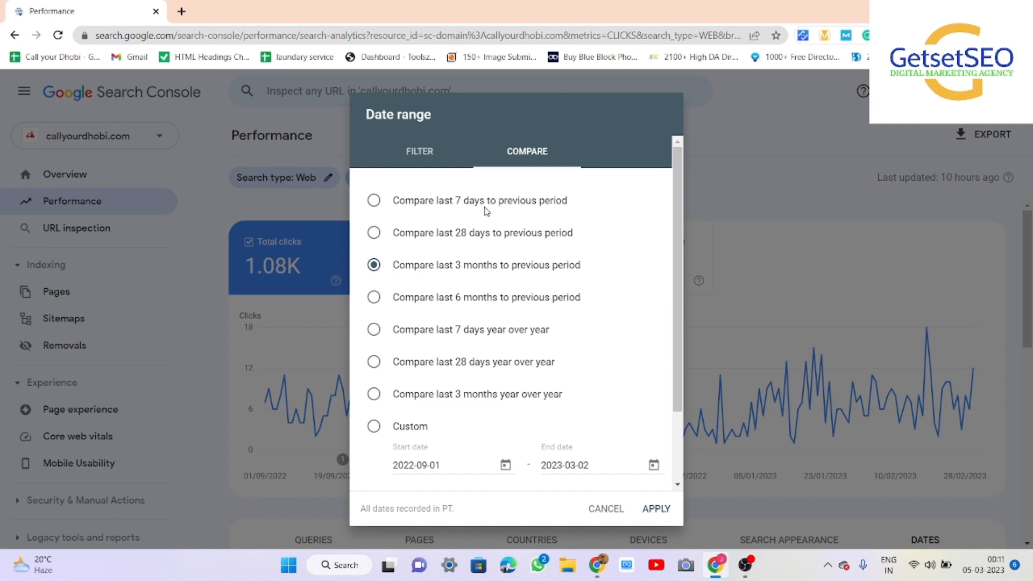
{"action": "left_click", "coordinate": [374, 200]}
{"action": "left_click", "coordinate": [657, 508]}
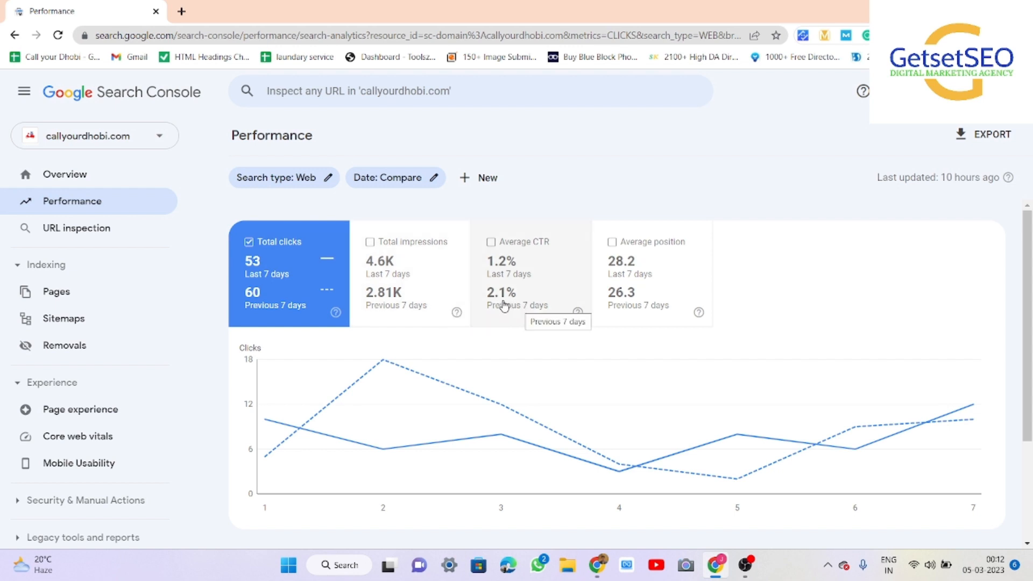
- Look over the queries, pages and countries breakdowns of clicks for the last 7 days against the previous 7 days
{"action": "scroll", "coordinate": [641, 318], "scroll_direction": "down", "scroll_amount": 3}
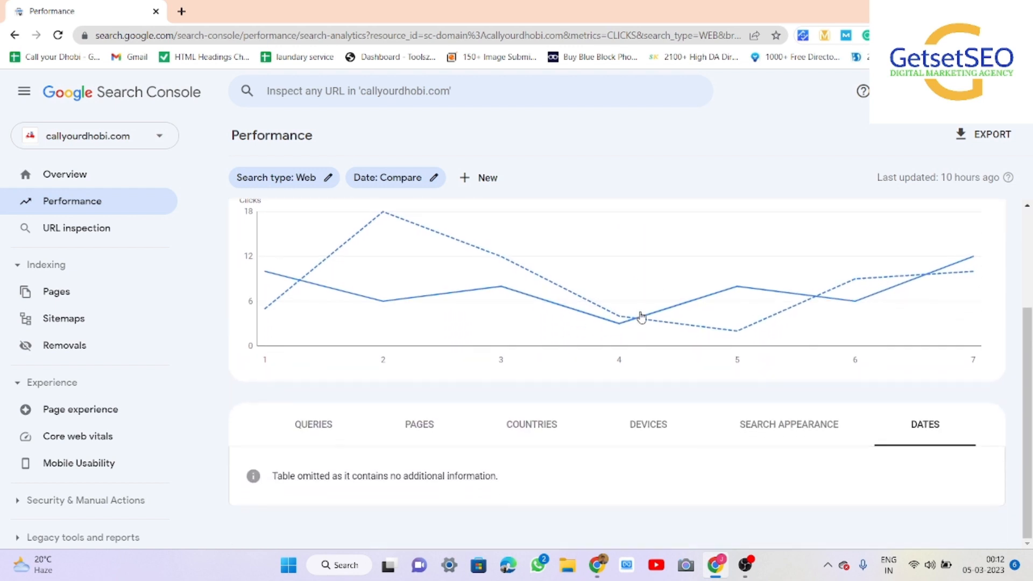
{"action": "left_click", "coordinate": [340, 429]}
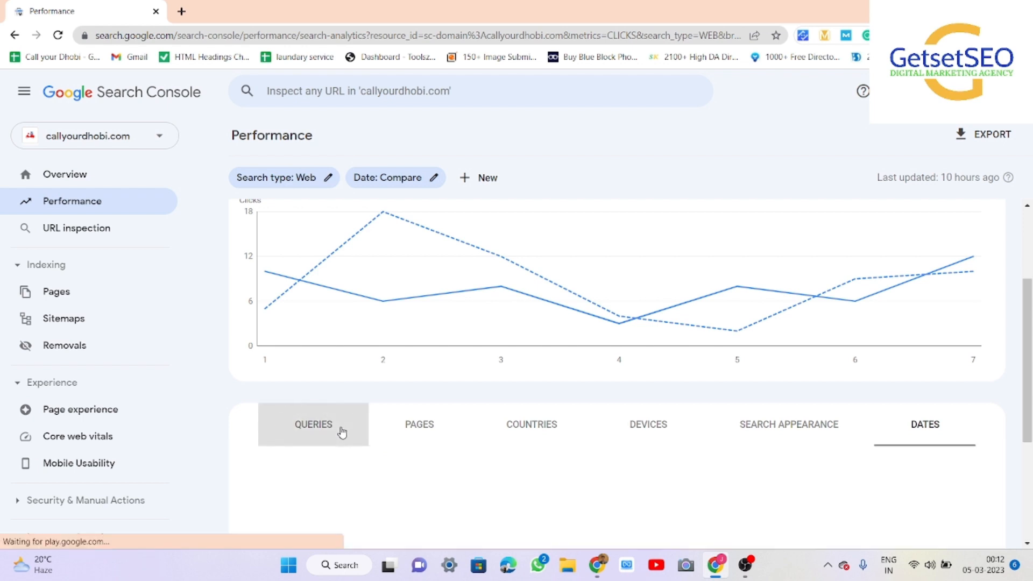
{"action": "scroll", "coordinate": [450, 517], "scroll_direction": "down", "scroll_amount": 5}
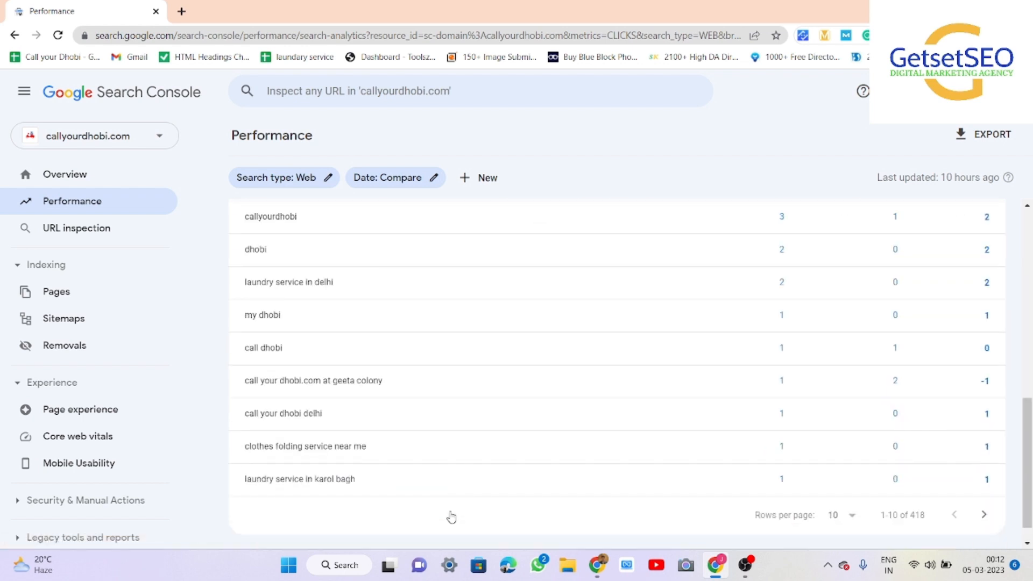
{"action": "scroll", "coordinate": [420, 427], "scroll_direction": "up", "scroll_amount": 7}
{"action": "left_click", "coordinate": [405, 494]}
{"action": "scroll", "coordinate": [406, 496], "scroll_direction": "down", "scroll_amount": 5}
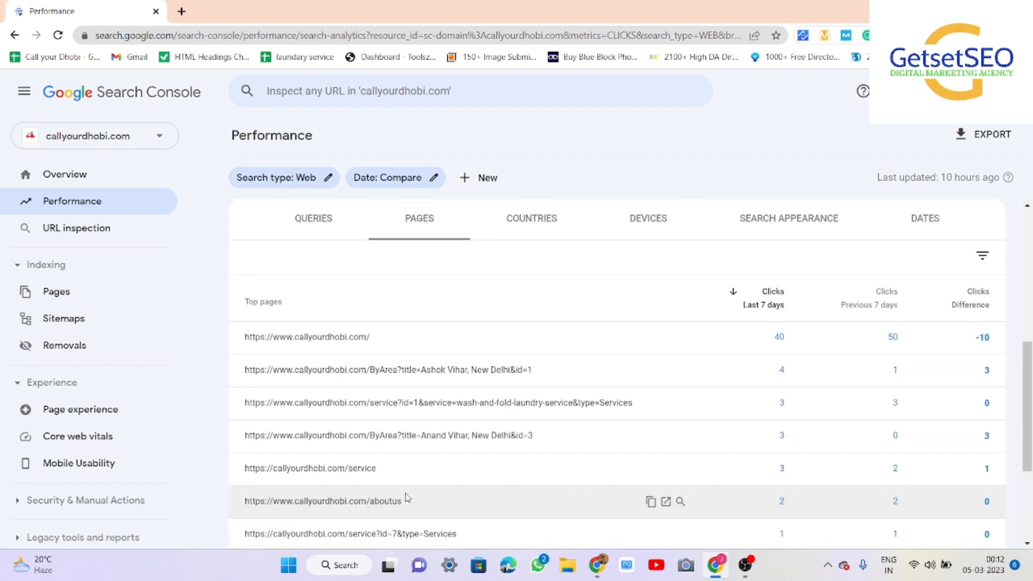
{"action": "scroll", "coordinate": [404, 496], "scroll_direction": "up", "scroll_amount": 3}
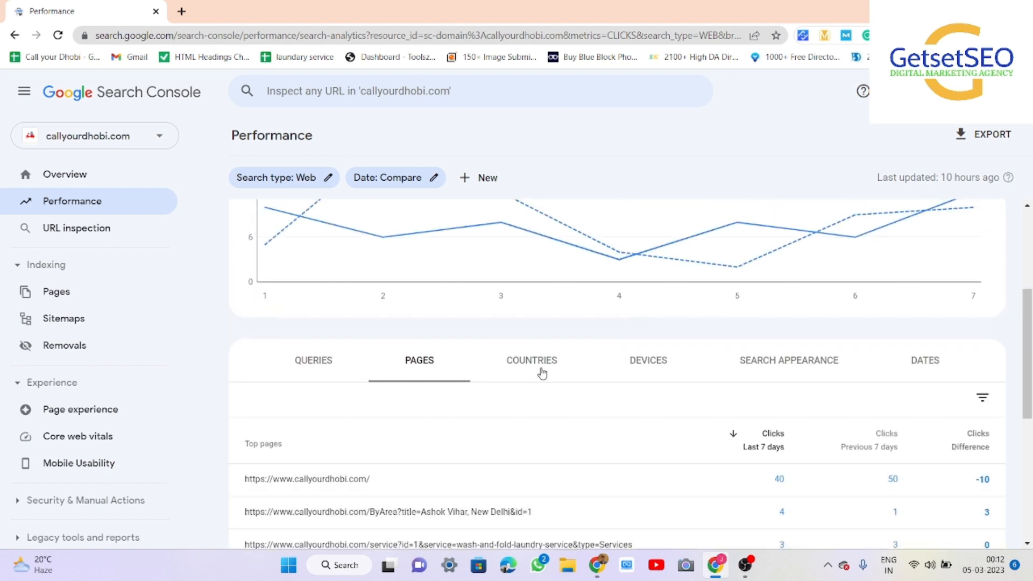
{"action": "left_click", "coordinate": [516, 373]}
{"action": "scroll", "coordinate": [577, 410], "scroll_direction": "down", "scroll_amount": 5}
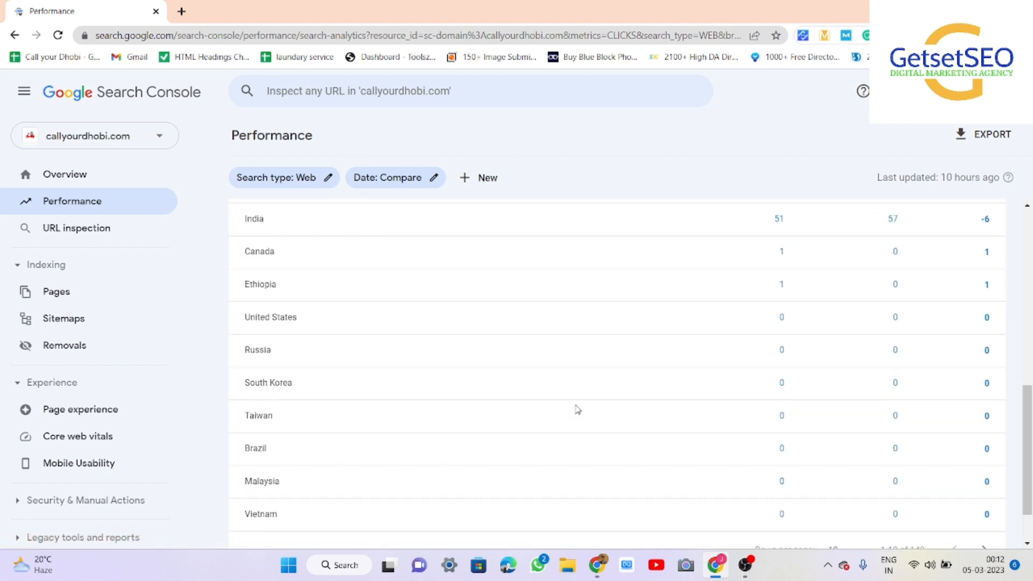
- Change the date comparison to the last 28 days against the previous period and review the clicks chart
{"action": "scroll", "coordinate": [577, 411], "scroll_direction": "up", "scroll_amount": 2}
{"action": "scroll", "coordinate": [577, 410], "scroll_direction": "up", "scroll_amount": 6}
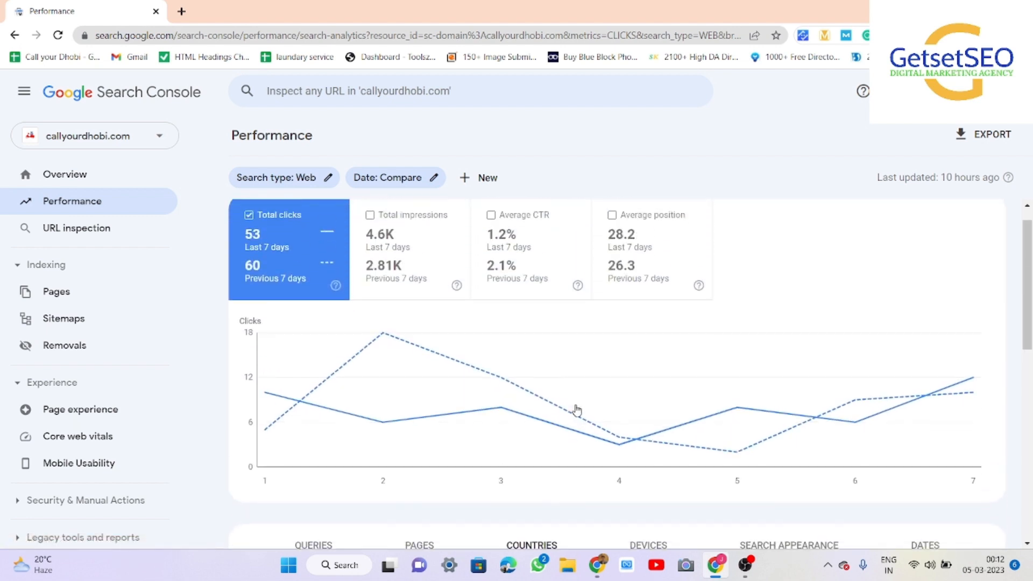
{"action": "left_click", "coordinate": [431, 179]}
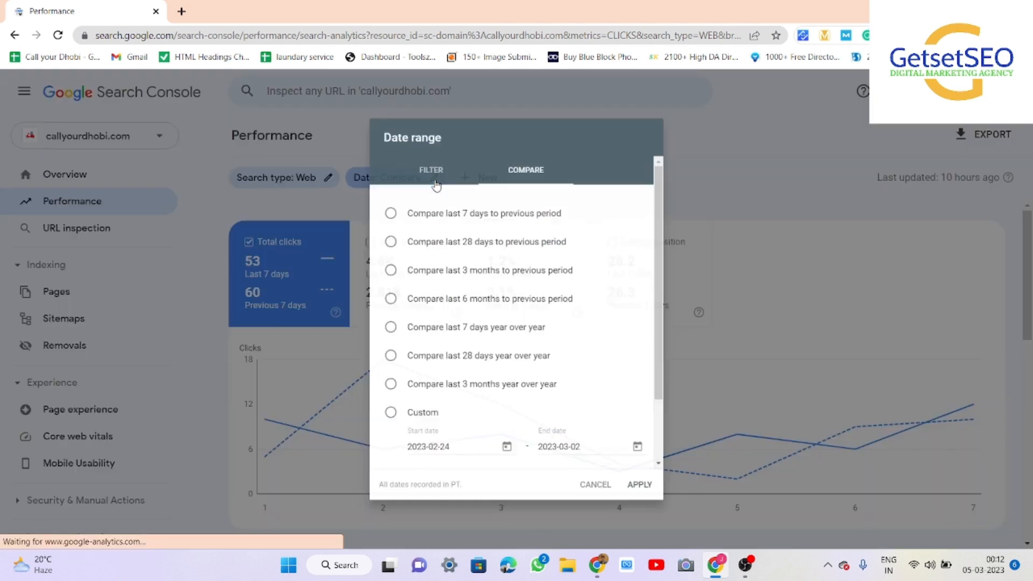
{"action": "left_click", "coordinate": [375, 233]}
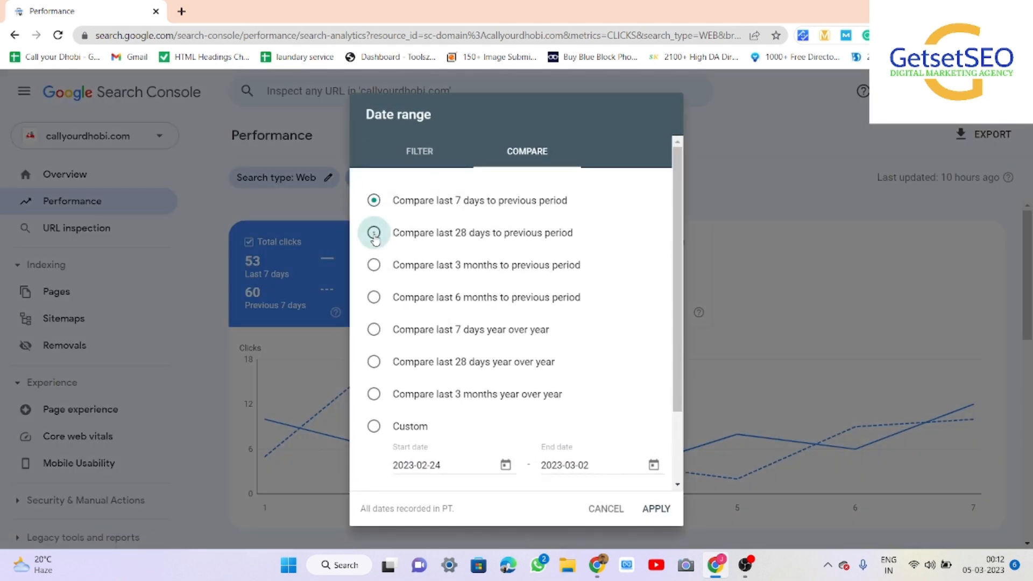
{"action": "left_click", "coordinate": [657, 509]}
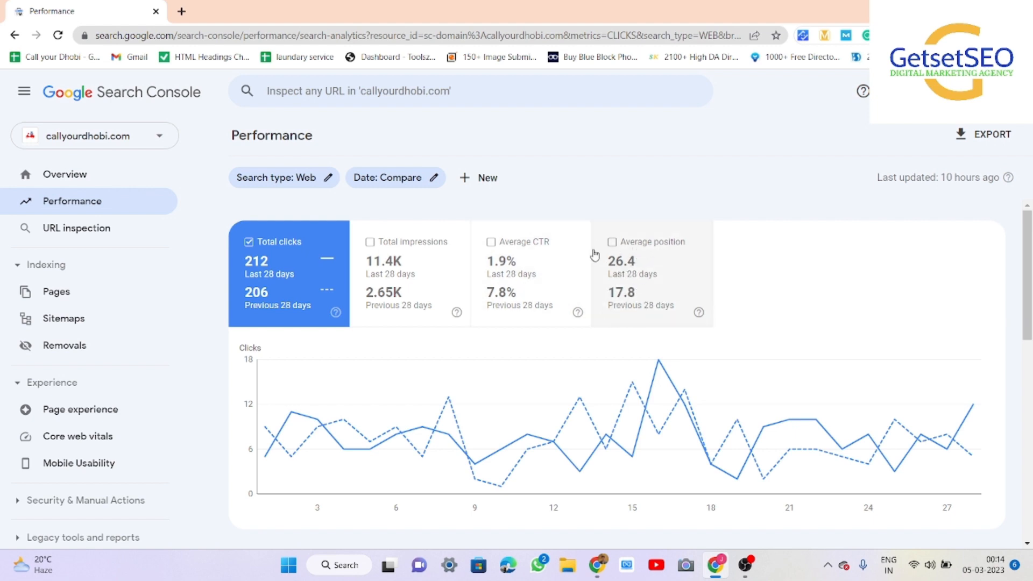
{"action": "scroll", "coordinate": [640, 288], "scroll_direction": "down", "scroll_amount": 1}
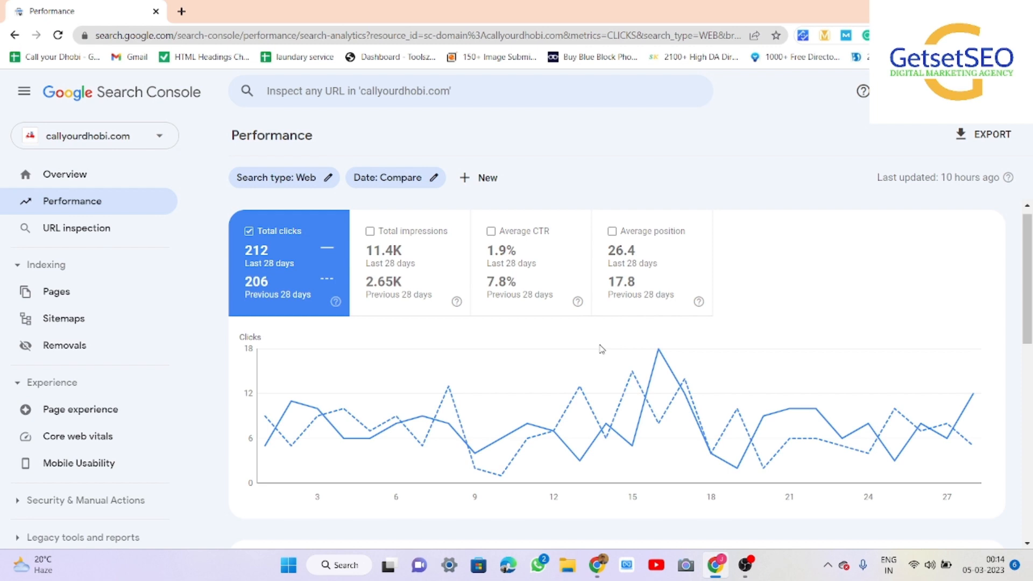
{"action": "scroll", "coordinate": [602, 349], "scroll_direction": "down", "scroll_amount": 1}
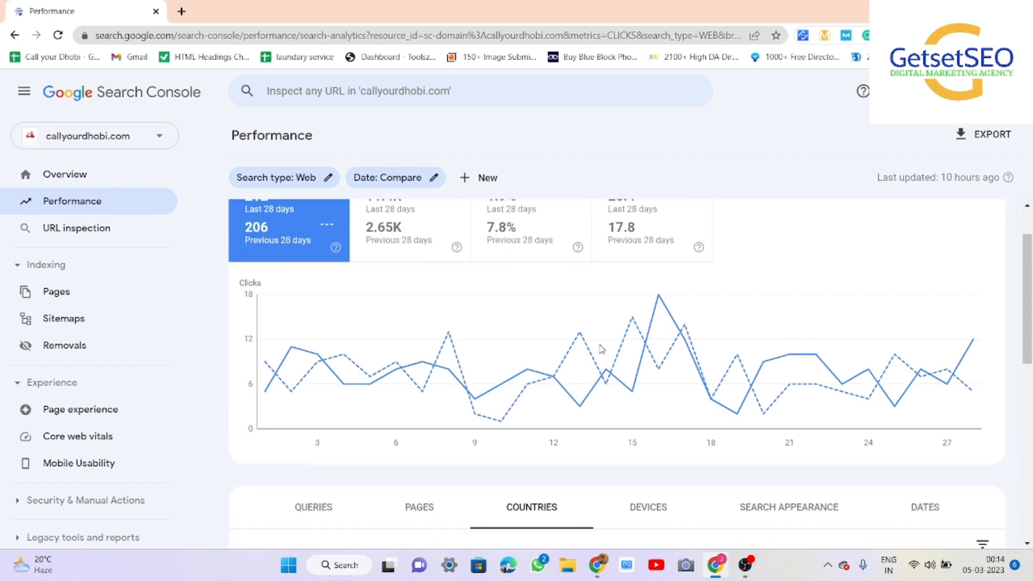
- Switch the date comparison to Custom and set the first period's start date to 2022-10-01
{"action": "scroll", "coordinate": [603, 290], "scroll_direction": "up", "scroll_amount": 2}
{"action": "left_click", "coordinate": [422, 180]}
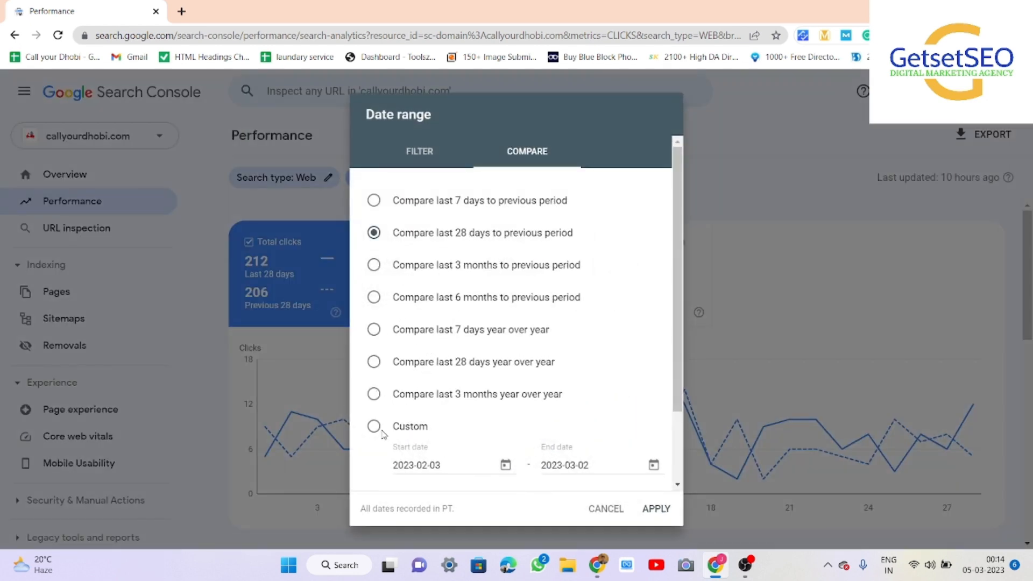
{"action": "left_click", "coordinate": [376, 428]}
{"action": "scroll", "coordinate": [508, 468], "scroll_direction": "down", "scroll_amount": 2}
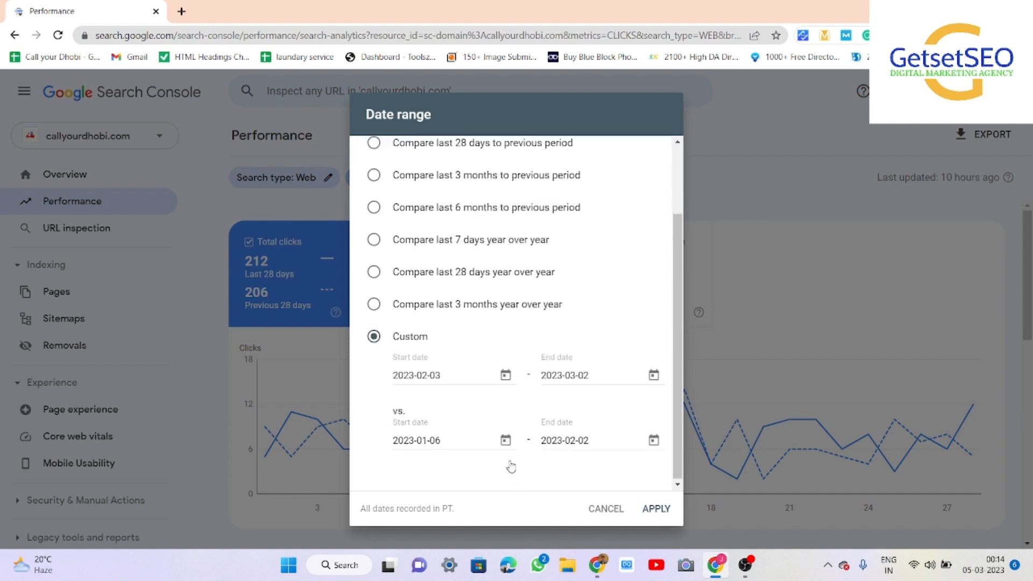
{"action": "left_click", "coordinate": [506, 376]}
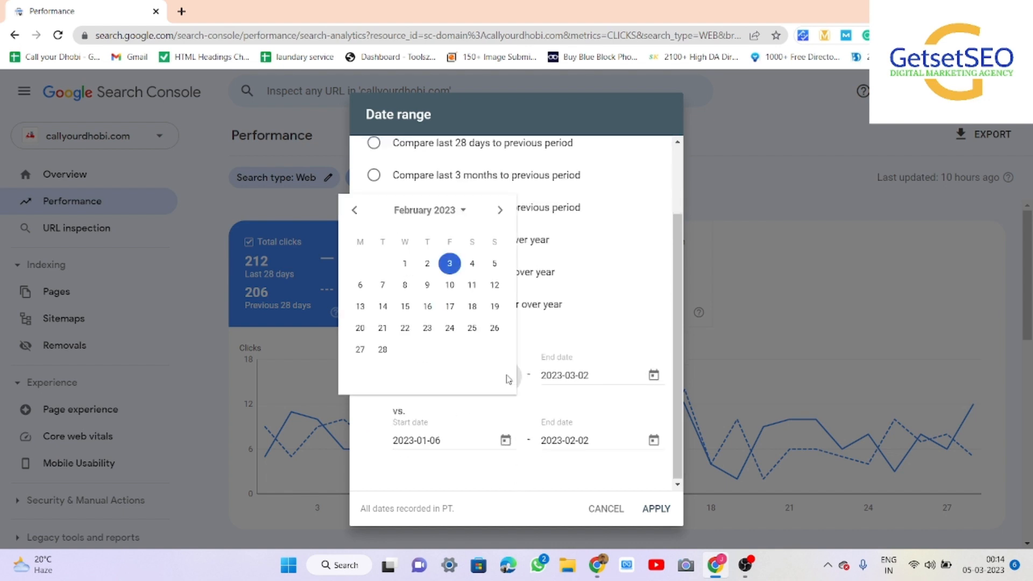
{"action": "left_click", "coordinate": [355, 211]}
{"action": "left_click", "coordinate": [355, 210]}
{"action": "left_click", "coordinate": [355, 210]}
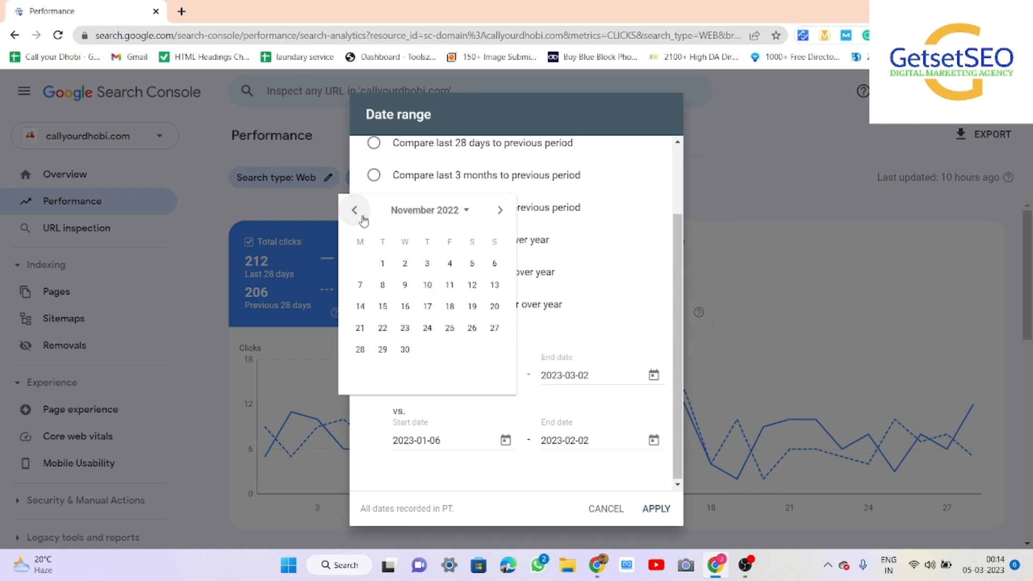
{"action": "left_click", "coordinate": [354, 210]}
{"action": "left_click", "coordinate": [472, 263]}
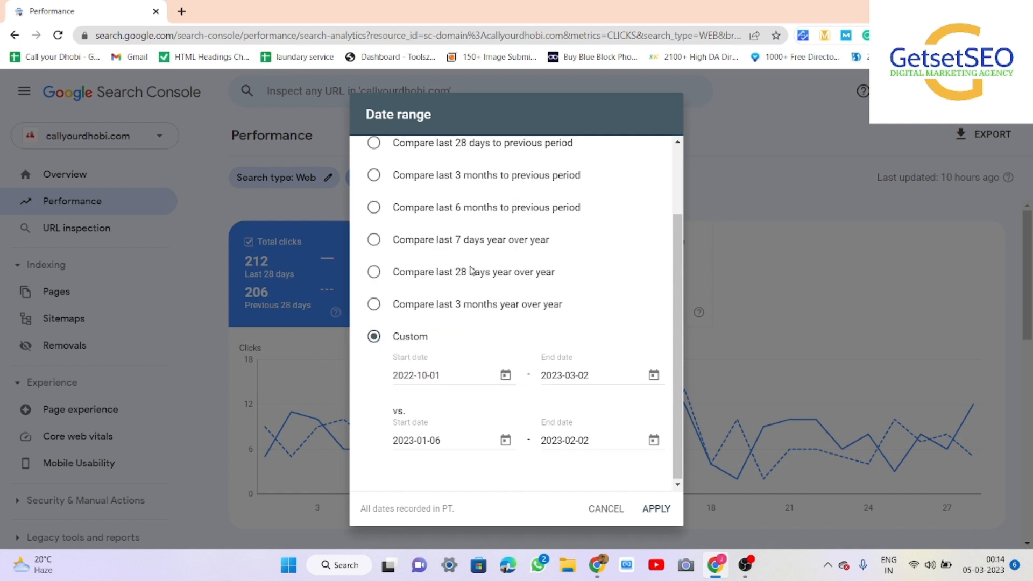
- Set the end date of the first custom comparison period to 2022-12-31
{"action": "left_click", "coordinate": [653, 375]}
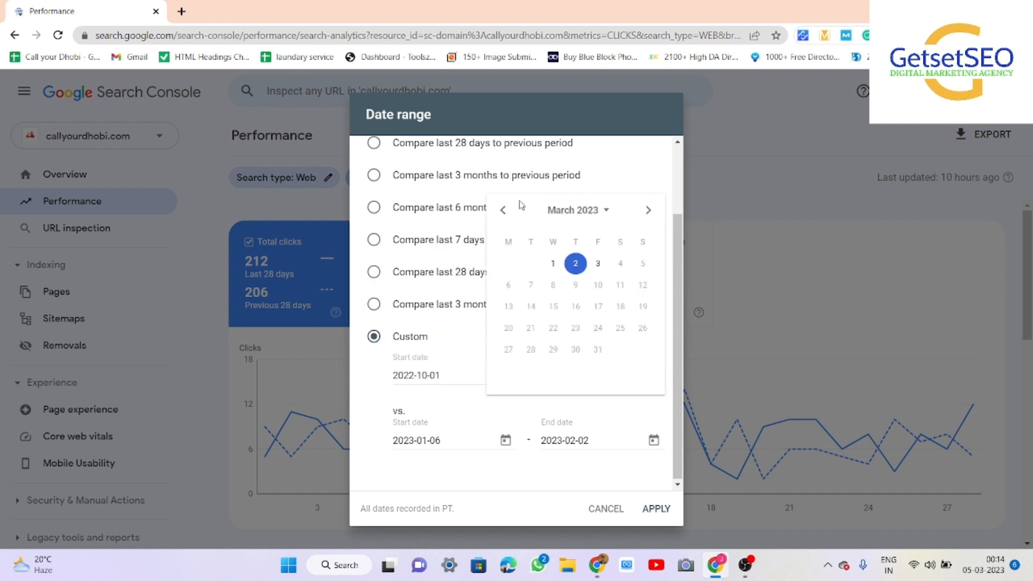
{"action": "left_click", "coordinate": [498, 211]}
{"action": "left_click", "coordinate": [497, 211]}
{"action": "left_click", "coordinate": [498, 211]}
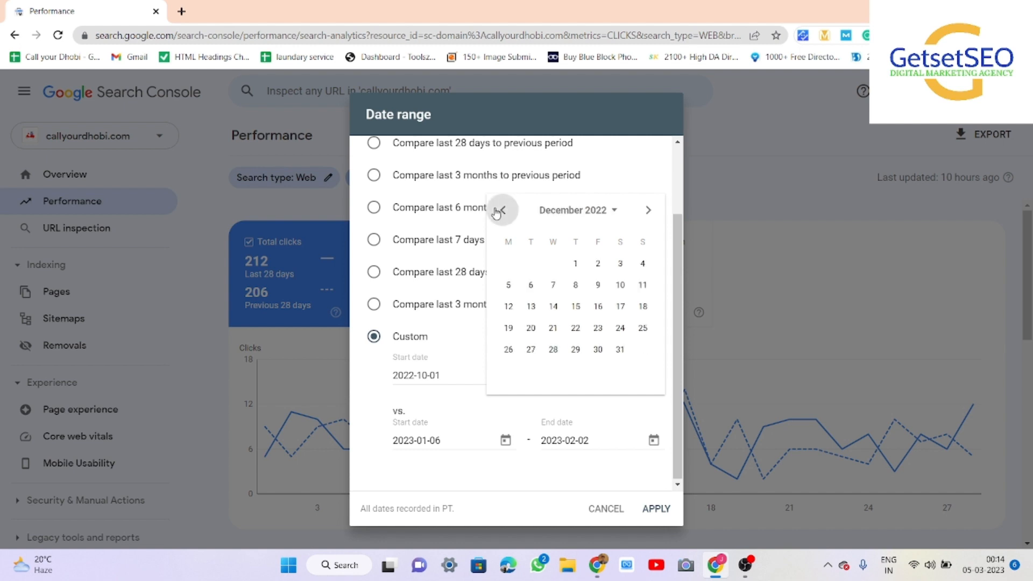
{"action": "left_click", "coordinate": [621, 349]}
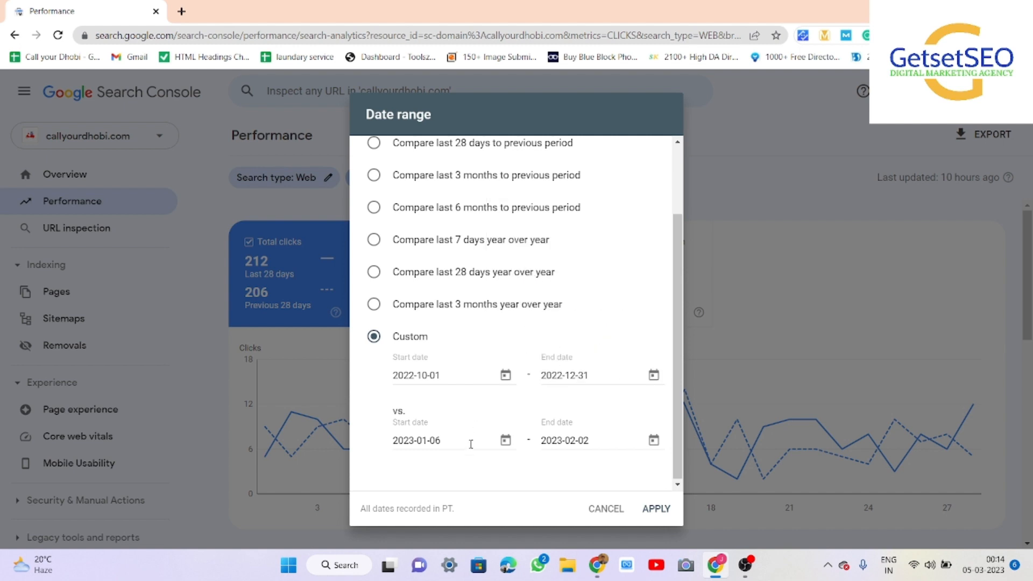
- Set the second custom comparison period's start date to 2023-01-01 and apply the comparison
{"action": "left_click", "coordinate": [506, 440]}
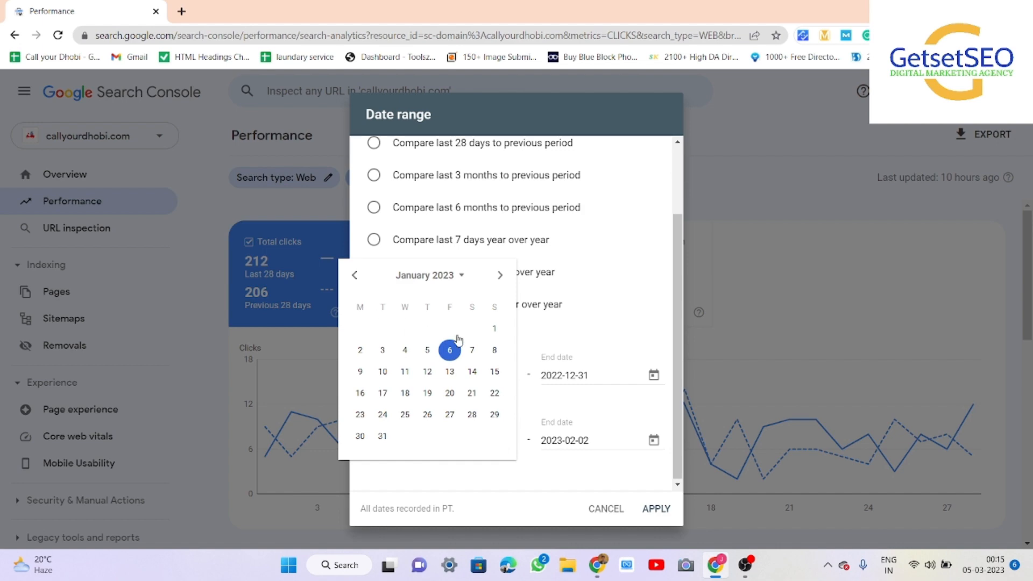
{"action": "left_click", "coordinate": [492, 329]}
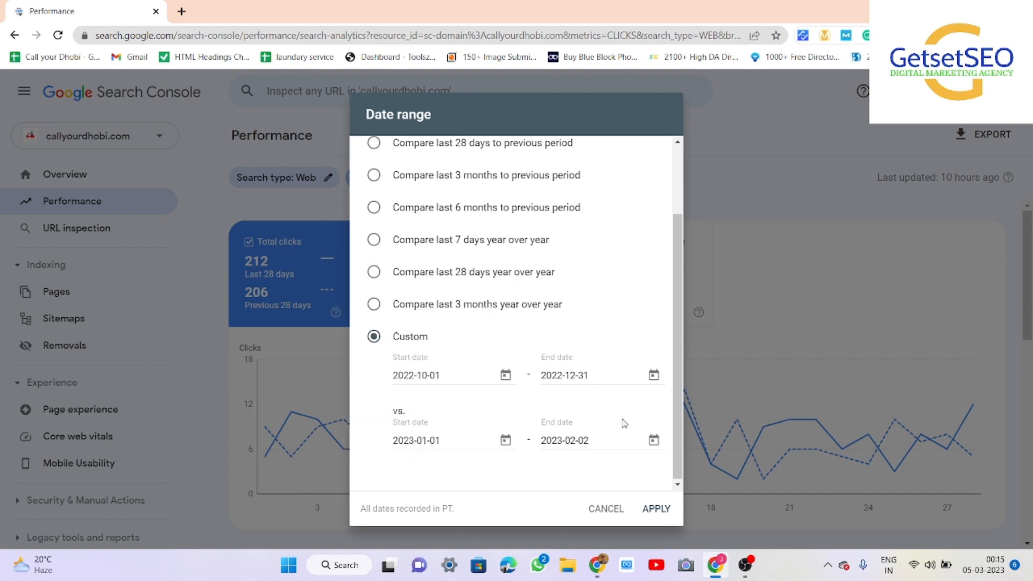
{"action": "left_click", "coordinate": [656, 509]}
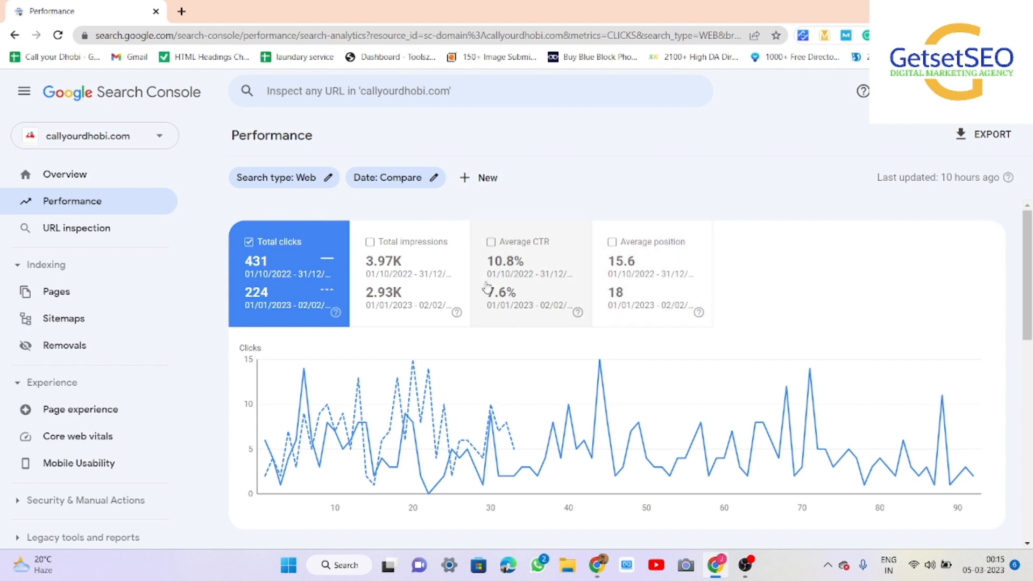
- Replace the date comparison with a plain date filter for the last 28 days
{"action": "left_click", "coordinate": [431, 183]}
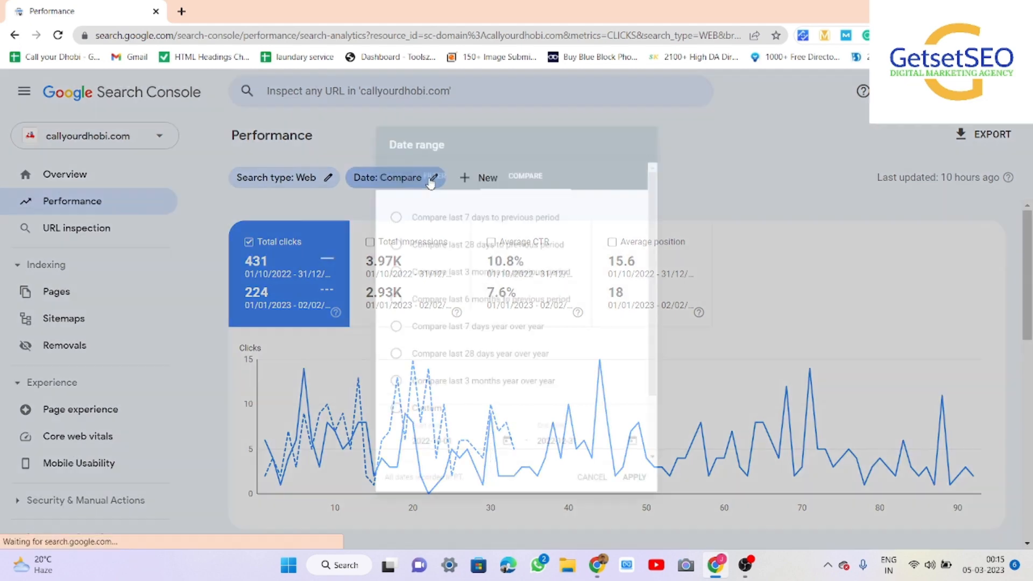
{"action": "left_click", "coordinate": [428, 159]}
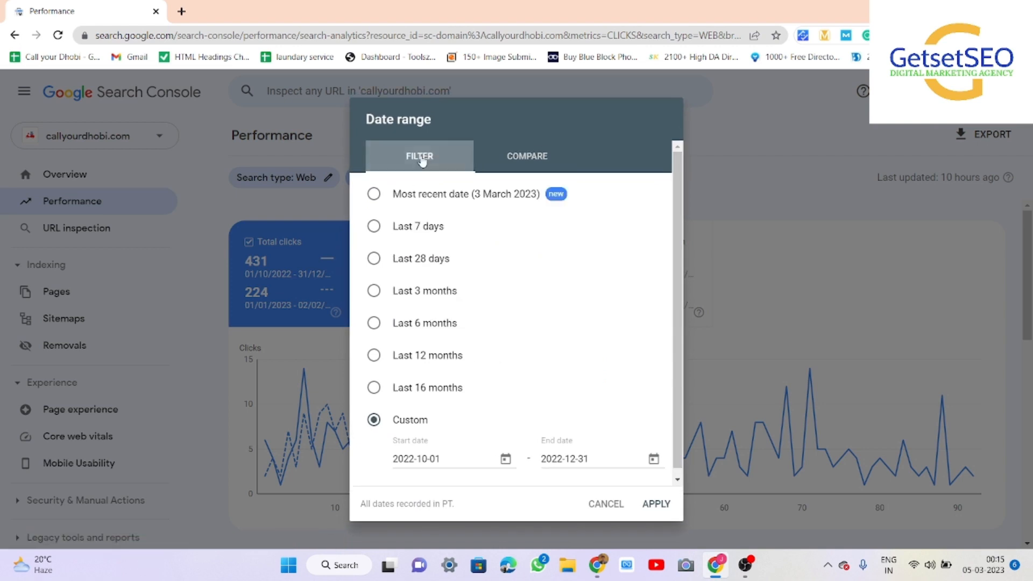
{"action": "left_click", "coordinate": [374, 259]}
{"action": "left_click", "coordinate": [654, 504]}
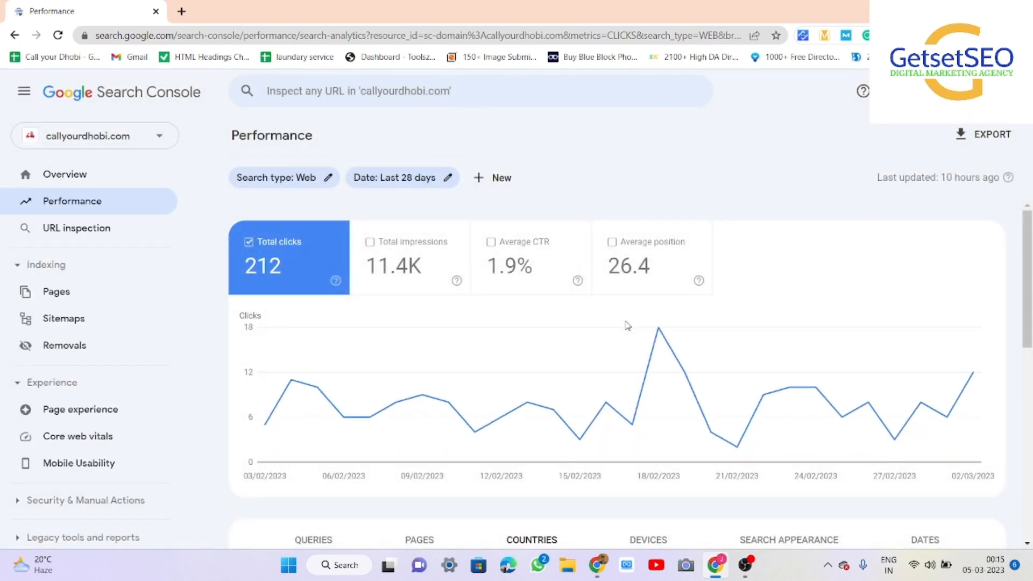
- Add a query filter for queries containing "laundry service"
{"action": "left_click", "coordinate": [500, 173]}
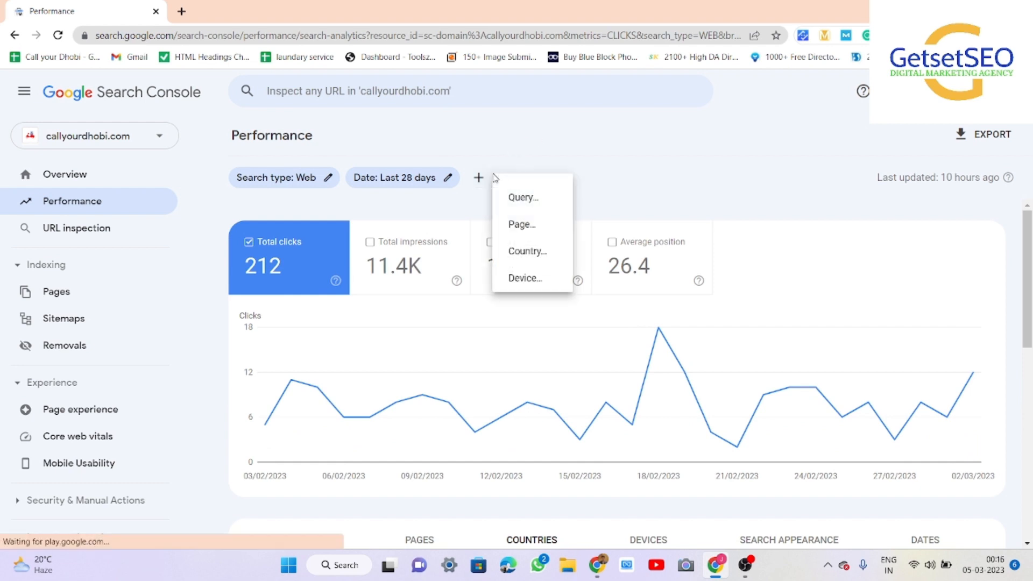
{"action": "left_click", "coordinate": [521, 200]}
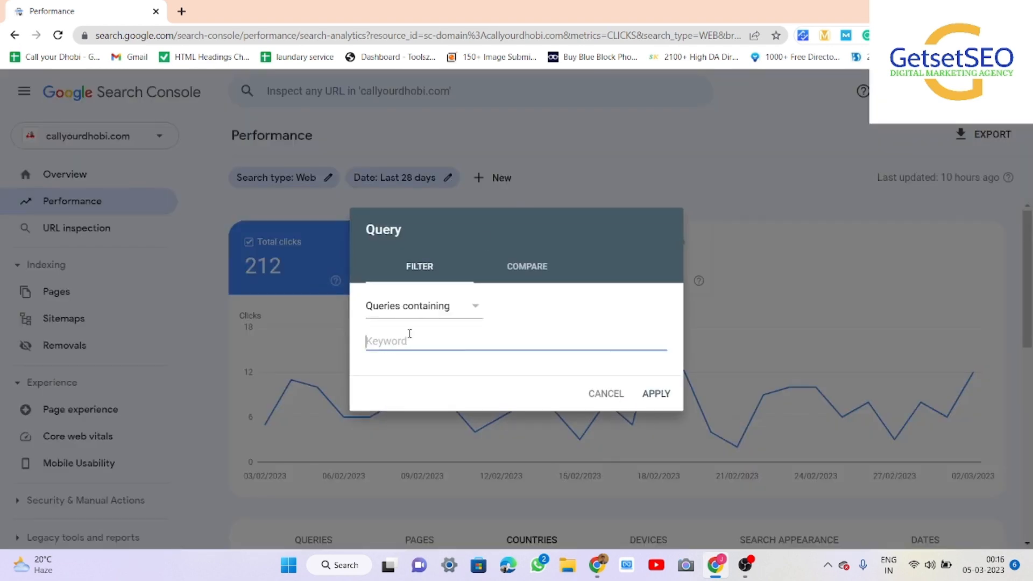
{"action": "type", "text": "laundry service"}
{"action": "left_click", "coordinate": [661, 396]}
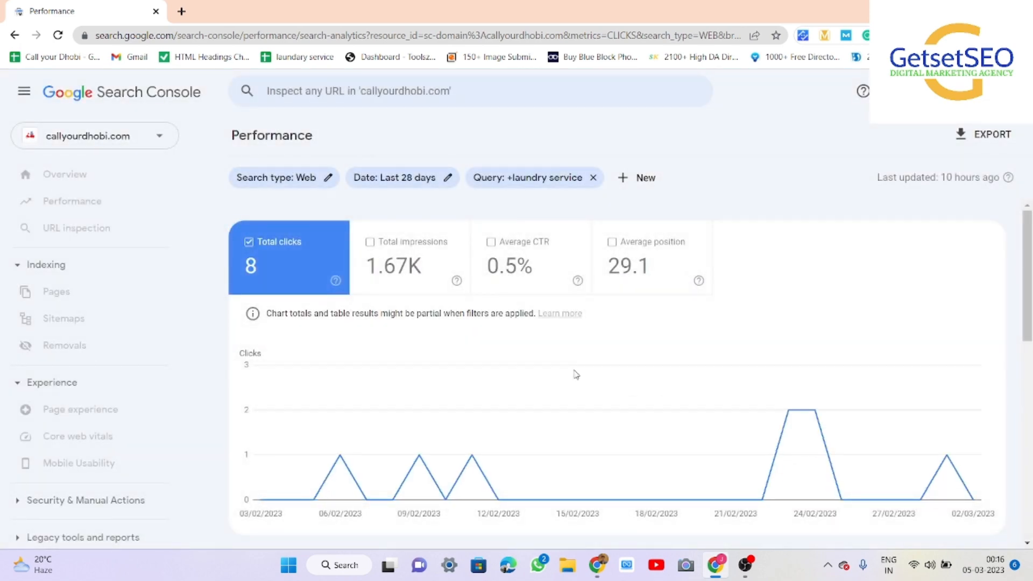
- Examine the clicks chart and the countries and queries breakdowns for the "laundry service" filter
{"action": "scroll", "coordinate": [454, 371], "scroll_direction": "down", "scroll_amount": 2}
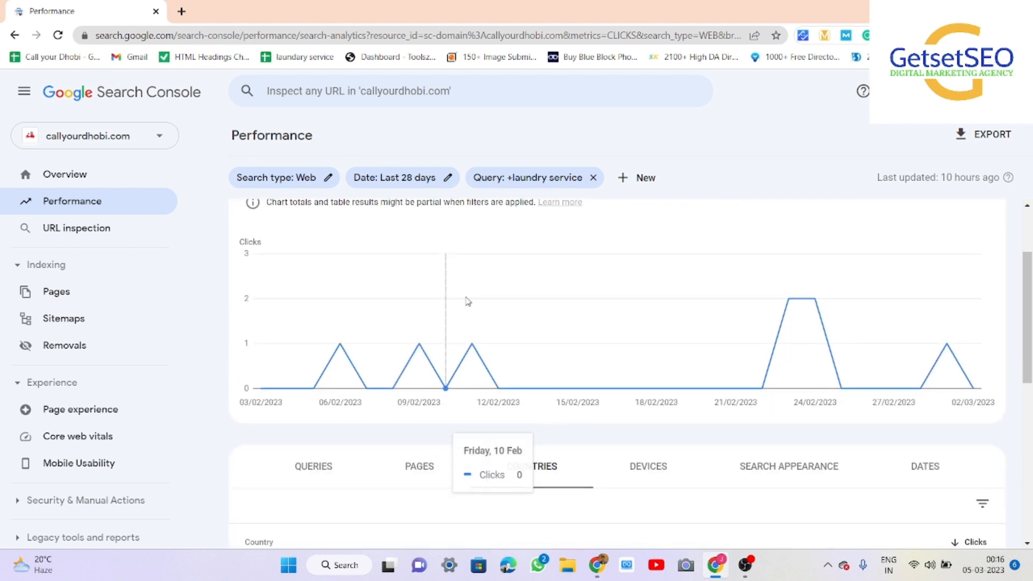
{"action": "scroll", "coordinate": [498, 350], "scroll_direction": "up", "scroll_amount": 2}
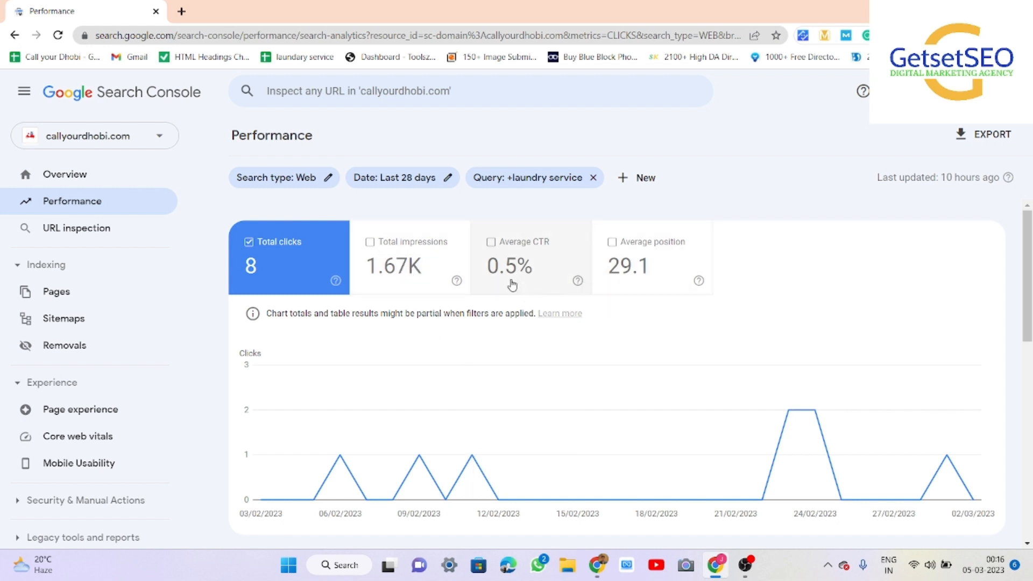
{"action": "scroll", "coordinate": [667, 291], "scroll_direction": "down", "scroll_amount": 5}
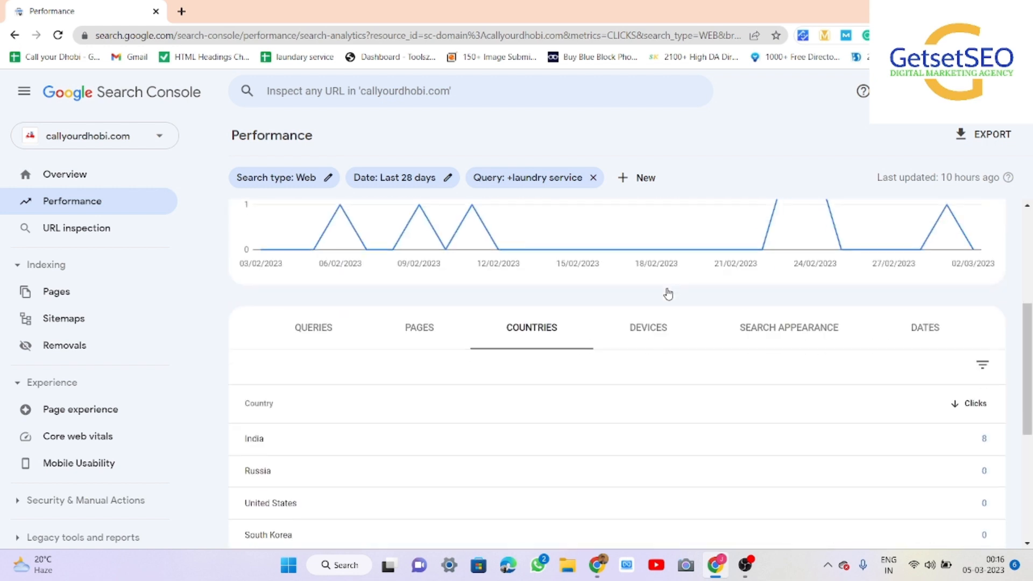
{"action": "scroll", "coordinate": [667, 293], "scroll_direction": "down", "scroll_amount": 4}
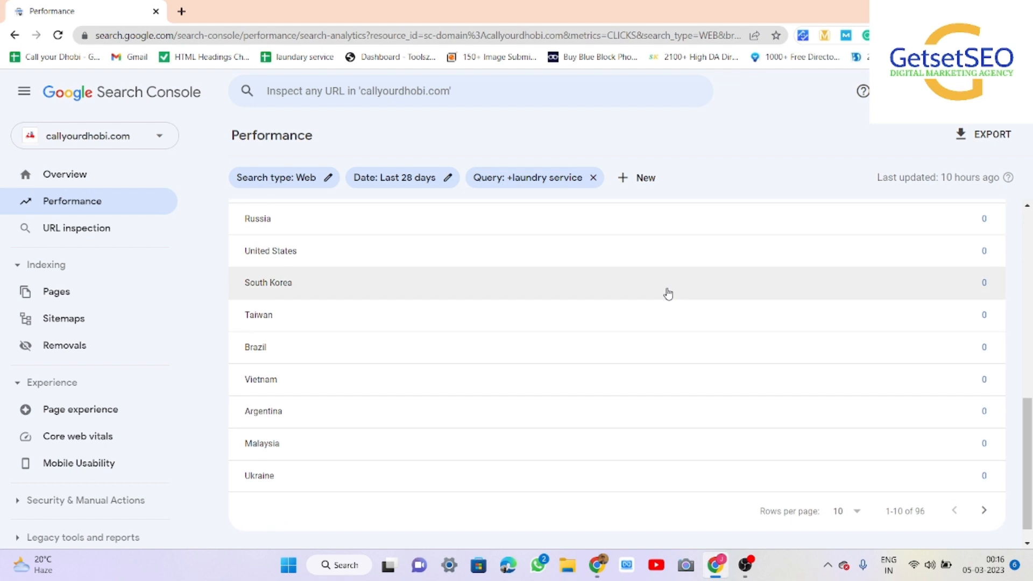
{"action": "scroll", "coordinate": [667, 292], "scroll_direction": "up", "scroll_amount": 5}
{"action": "left_click", "coordinate": [296, 312]}
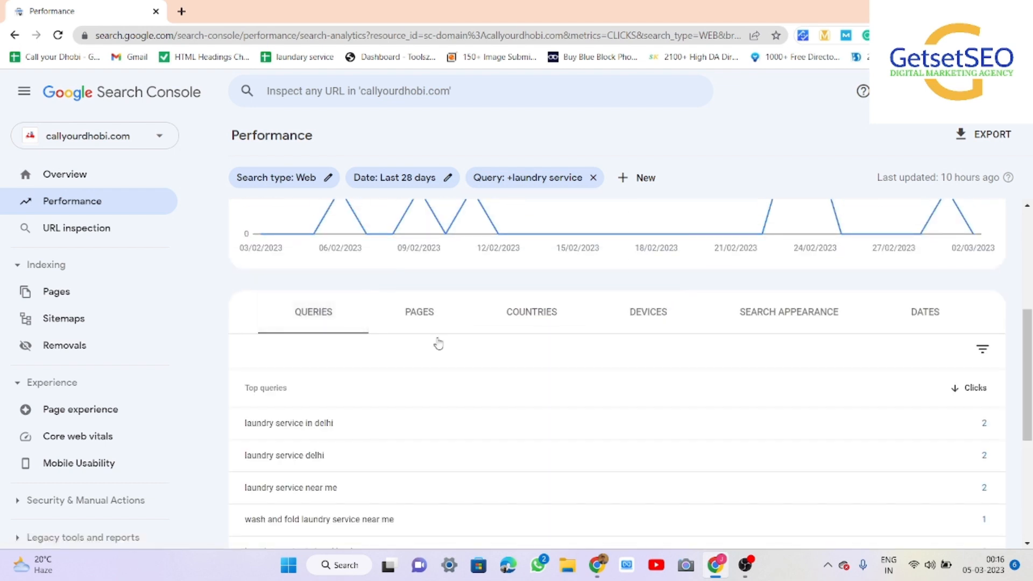
{"action": "scroll", "coordinate": [506, 416], "scroll_direction": "down", "scroll_amount": 4}
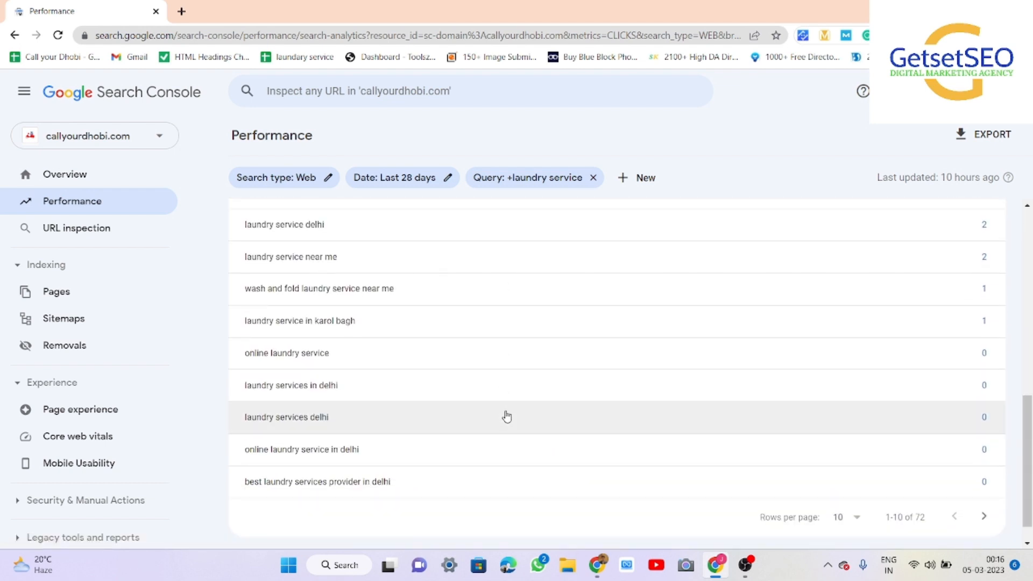
{"action": "scroll", "coordinate": [506, 416], "scroll_direction": "up", "scroll_amount": 4}
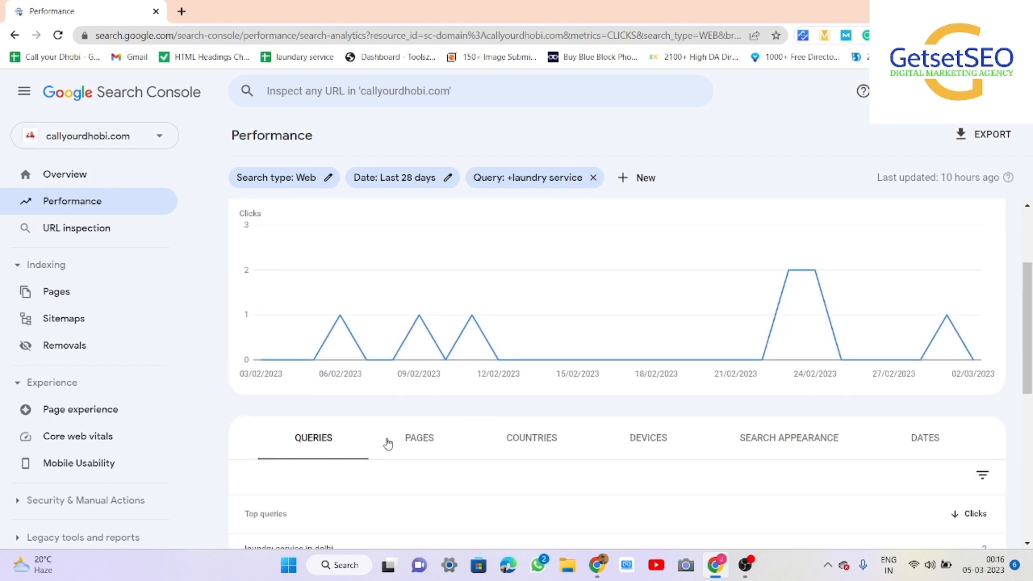
- Look through the pages, countries, devices and dates breakdowns for the "laundry service" filter
{"action": "left_click", "coordinate": [419, 438]}
{"action": "scroll", "coordinate": [550, 440], "scroll_direction": "down", "scroll_amount": 5}
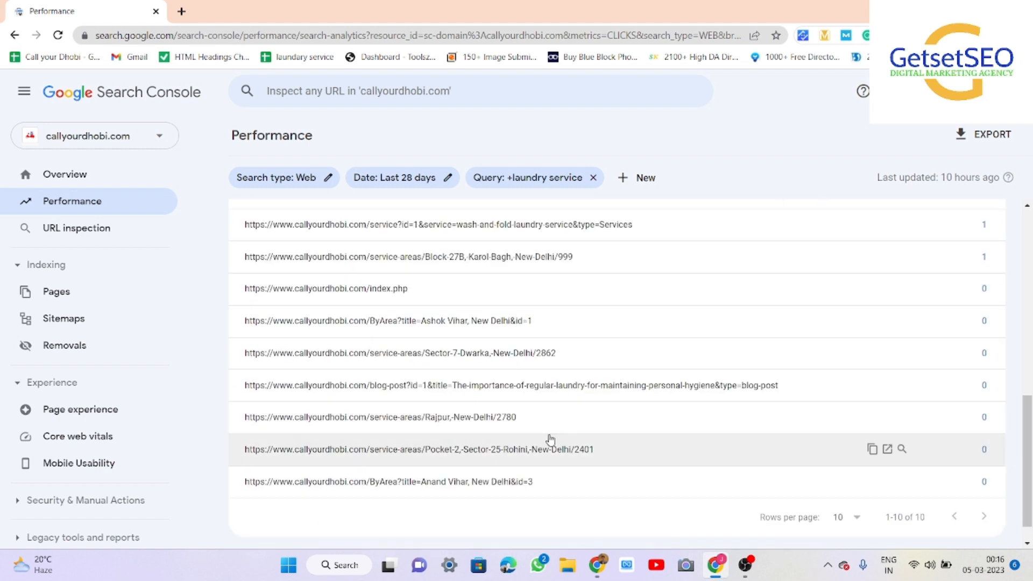
{"action": "scroll", "coordinate": [550, 440], "scroll_direction": "down", "scroll_amount": 1}
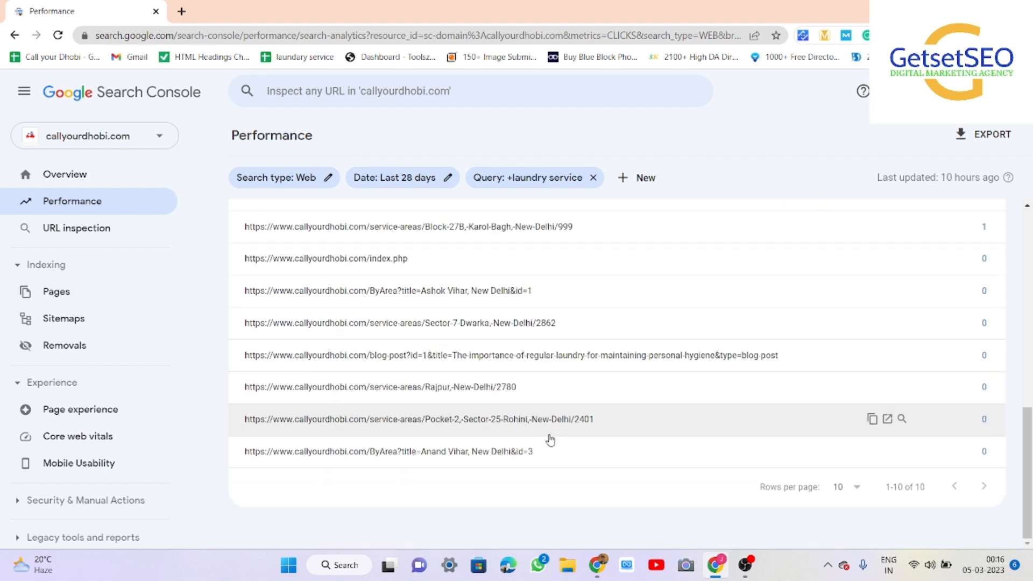
{"action": "scroll", "coordinate": [678, 409], "scroll_direction": "up", "scroll_amount": 5}
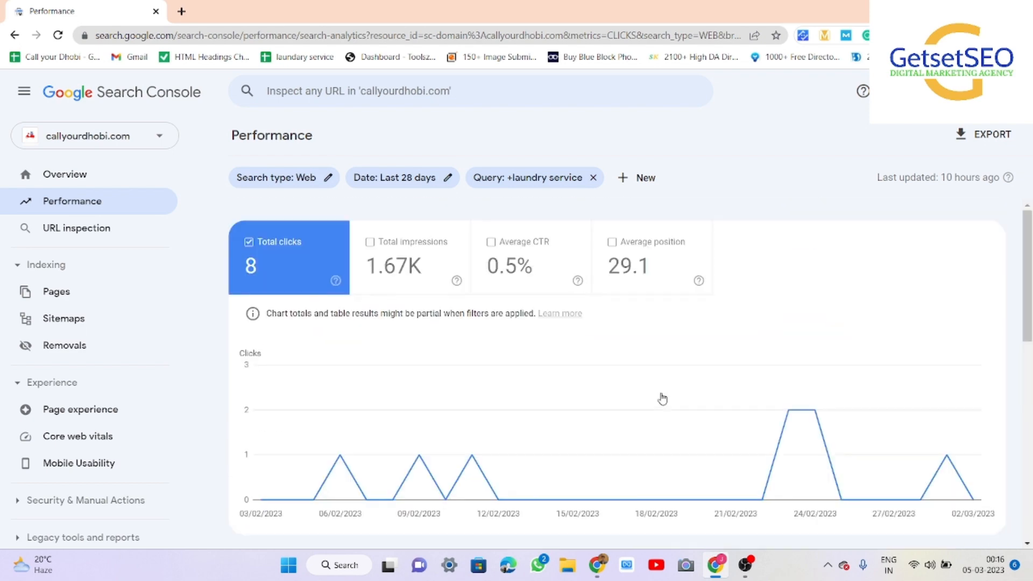
{"action": "scroll", "coordinate": [612, 397], "scroll_direction": "down", "scroll_amount": 4}
{"action": "scroll", "coordinate": [557, 330], "scroll_direction": "up", "scroll_amount": 3}
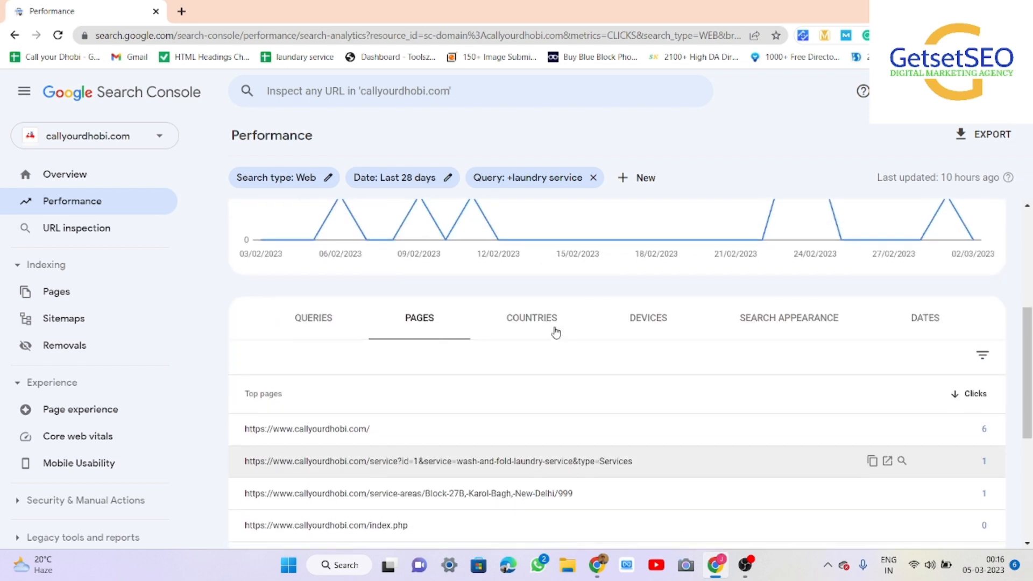
{"action": "left_click", "coordinate": [535, 323]}
{"action": "left_click", "coordinate": [762, 318]}
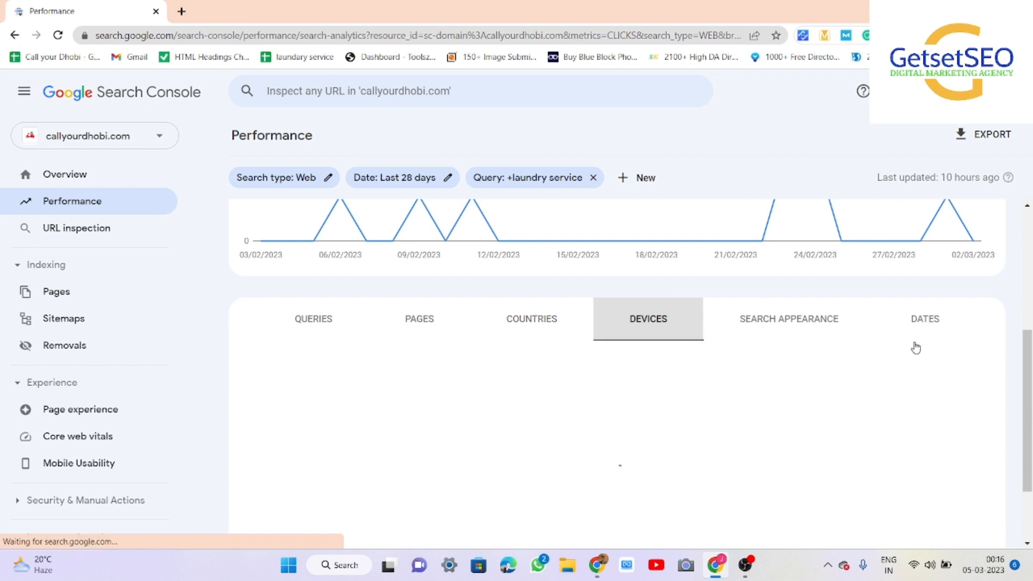
{"action": "left_click", "coordinate": [917, 326]}
{"action": "scroll", "coordinate": [679, 351], "scroll_direction": "up", "scroll_amount": 5}
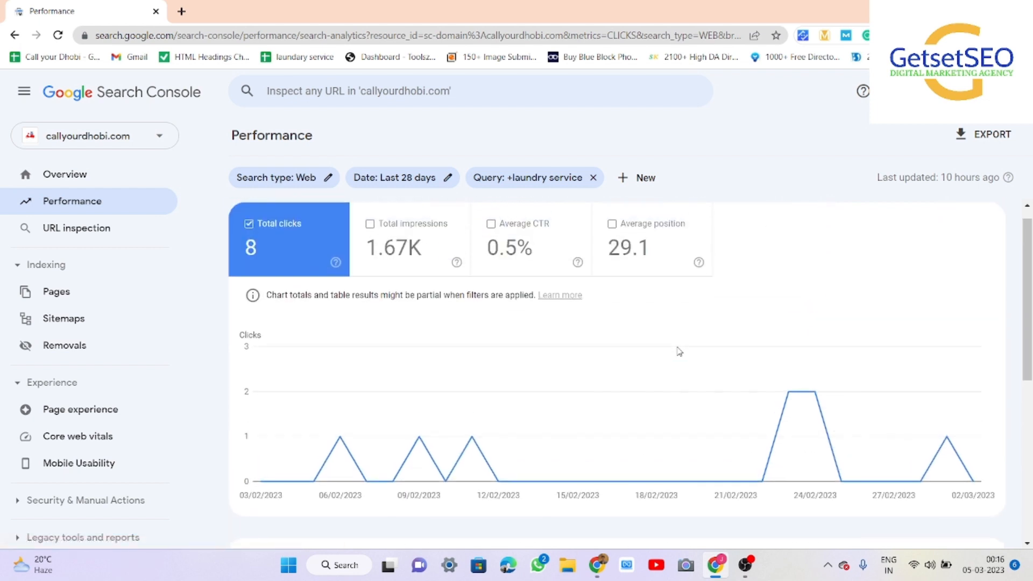
- Change the query filter to queries containing "dry clean" and extend it to "dry clean near me"
{"action": "left_click", "coordinate": [554, 176]}
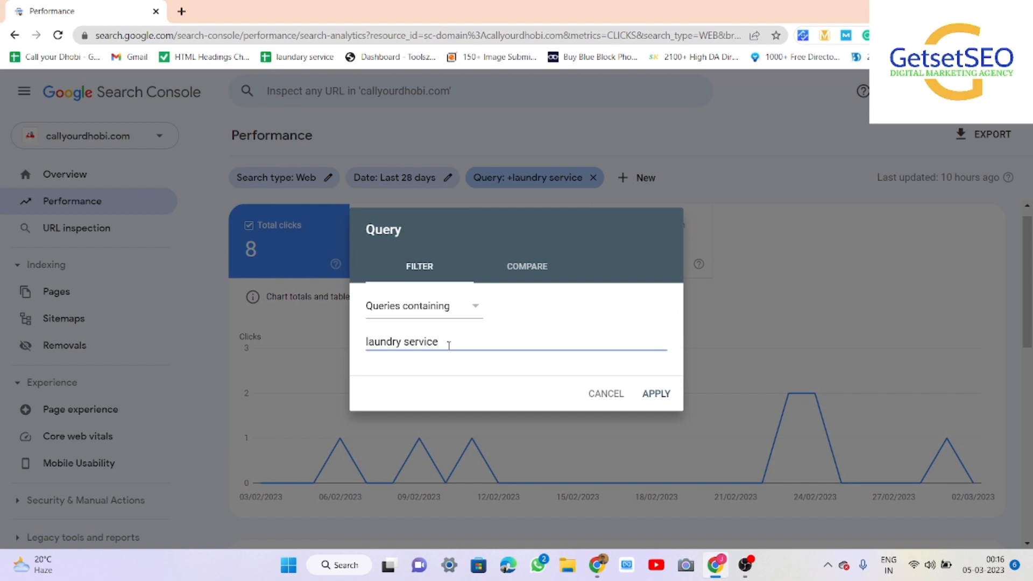
{"action": "key", "text": "BackSpace"}
{"action": "key", "text": "BackSpace"}
{"action": "key", "text": "BackSpace"}
{"action": "key", "text": "BackSpace"}
{"action": "key", "text": "BackSpace"}
{"action": "key", "text": "BackSpace"}
{"action": "key", "text": "BackSpace"}
{"action": "key", "text": "BackSpace"}
{"action": "key", "text": "BackSpace"}
{"action": "key", "text": "BackSpace"}
{"action": "key", "text": "BackSpace"}
{"action": "key", "text": "BackSpace"}
{"action": "key", "text": "BackSpace"}
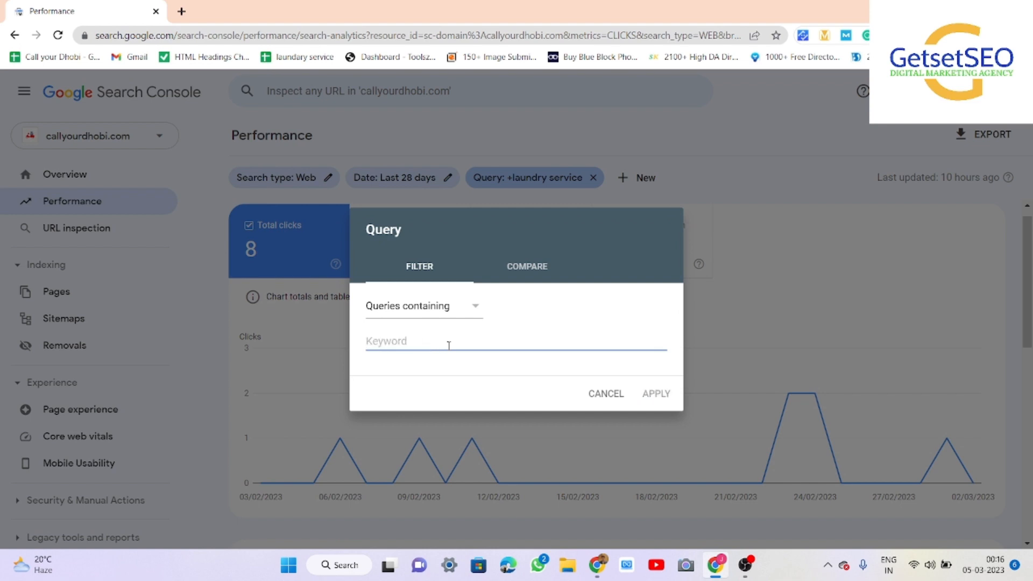
{"action": "type", "text": "dry clean"}
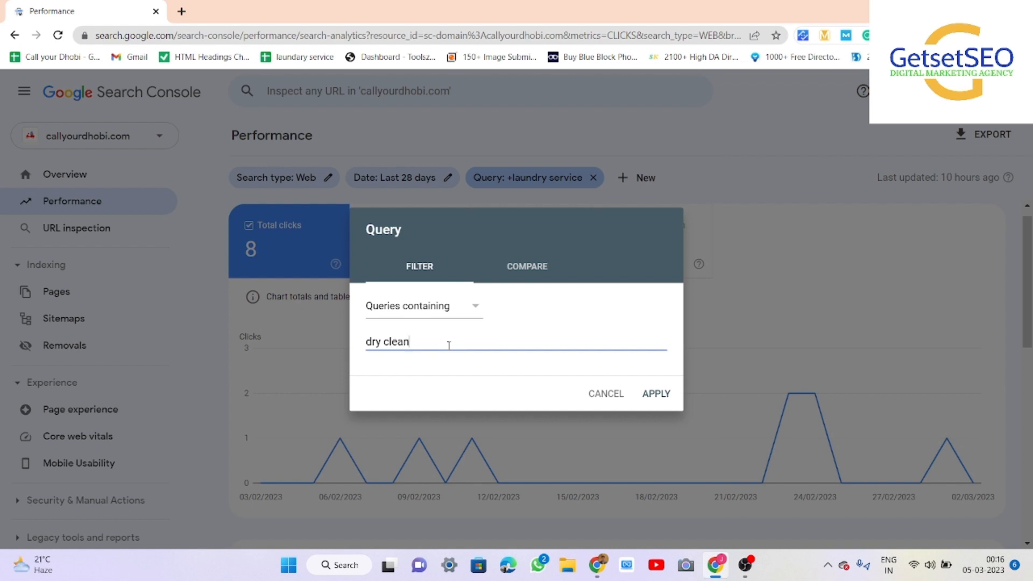
{"action": "left_click", "coordinate": [655, 395]}
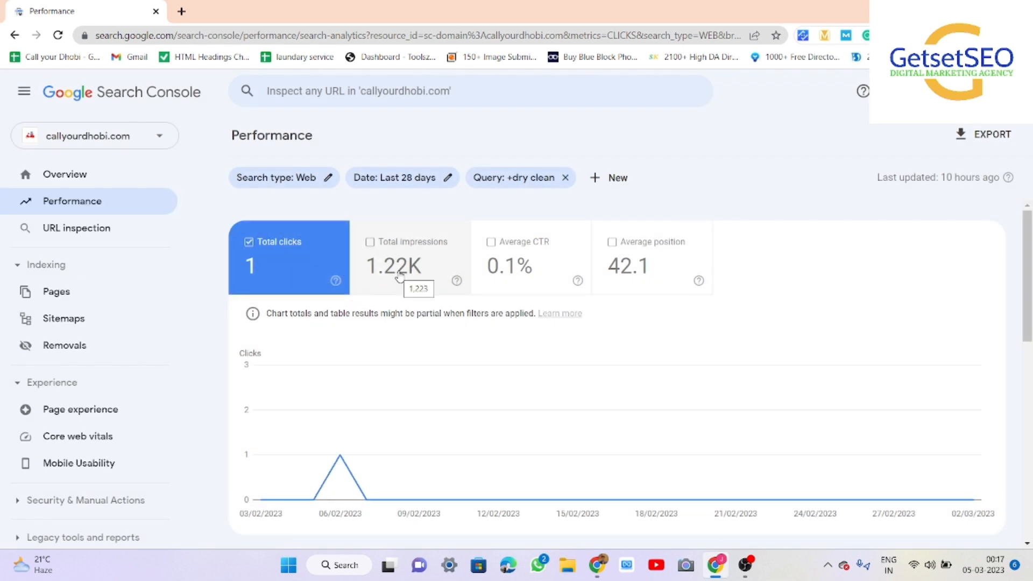
{"action": "left_click", "coordinate": [516, 178]}
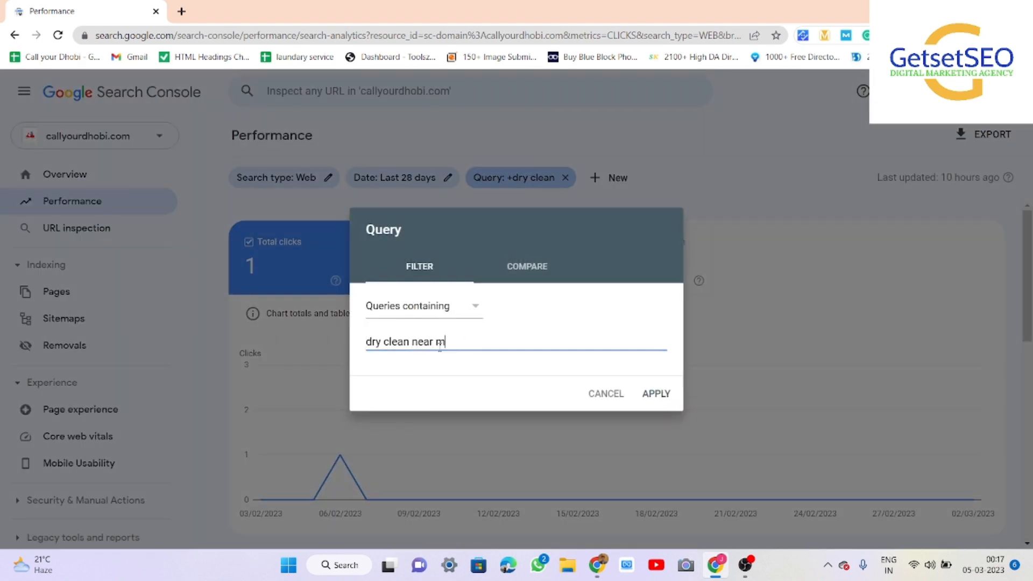
{"action": "key", "text": "Return"}
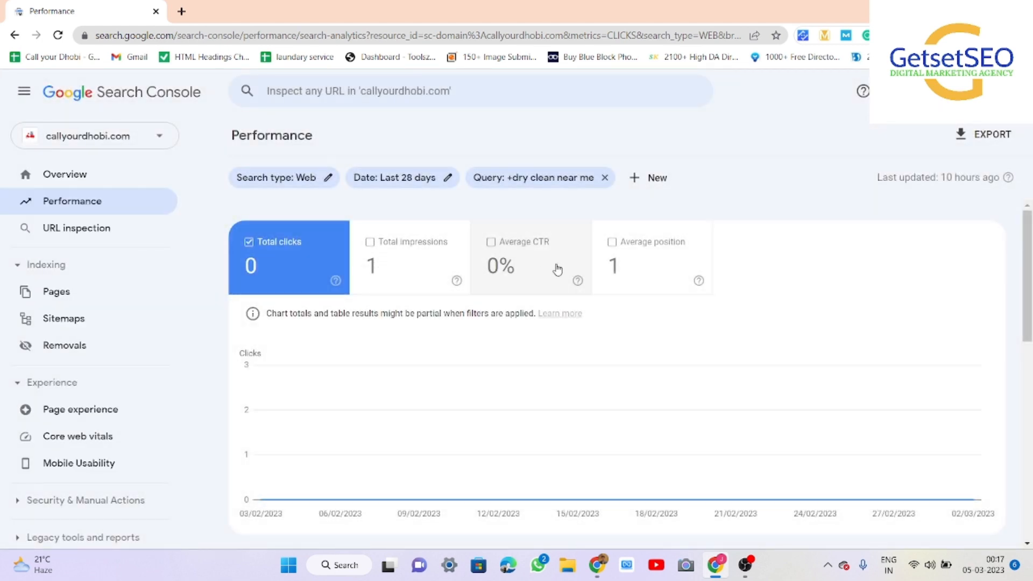
- Change the query filter to queries containing "call your dhobi" and review its metrics and clicks by date
{"action": "left_click", "coordinate": [589, 177]}
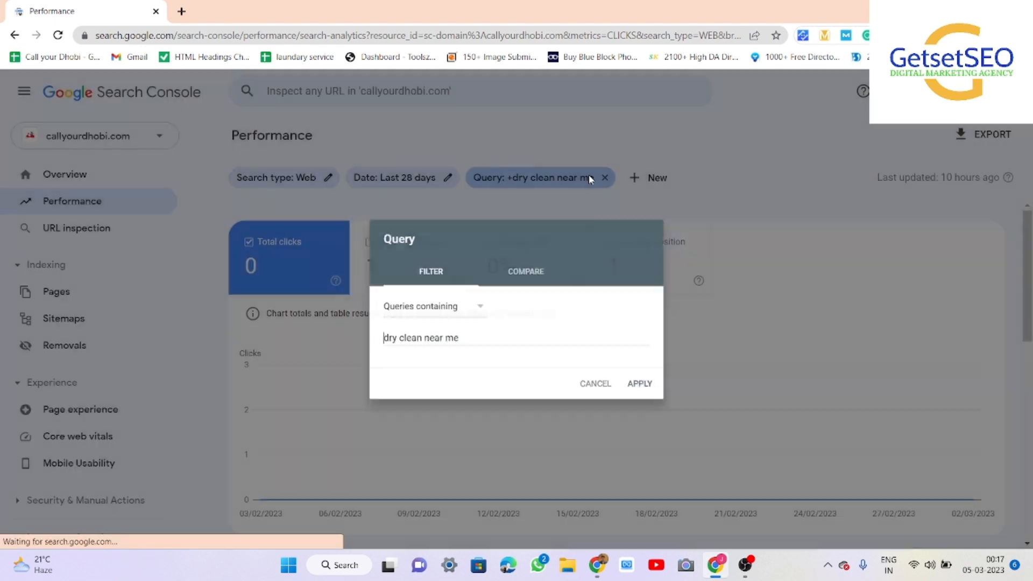
{"action": "left_click", "coordinate": [472, 327]}
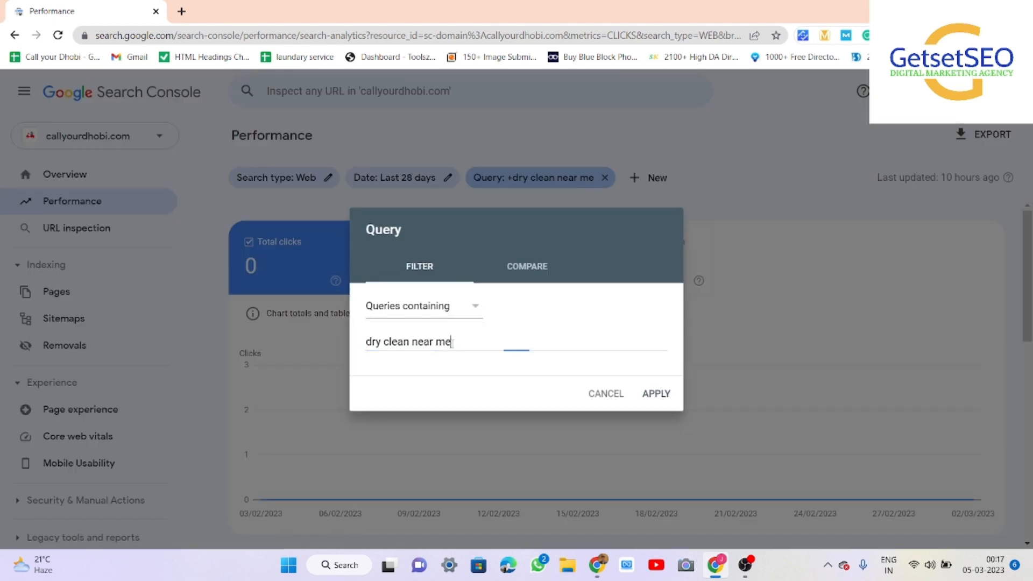
{"action": "triple_click", "coordinate": [452, 343]}
{"action": "key", "text": "BackSpace"}
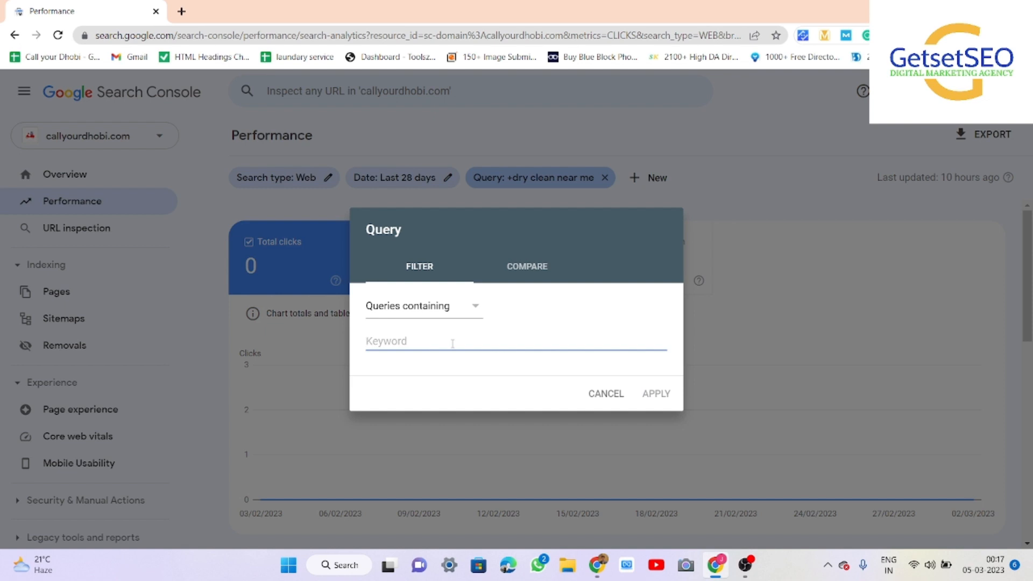
{"action": "type", "text": "call your dhobi"}
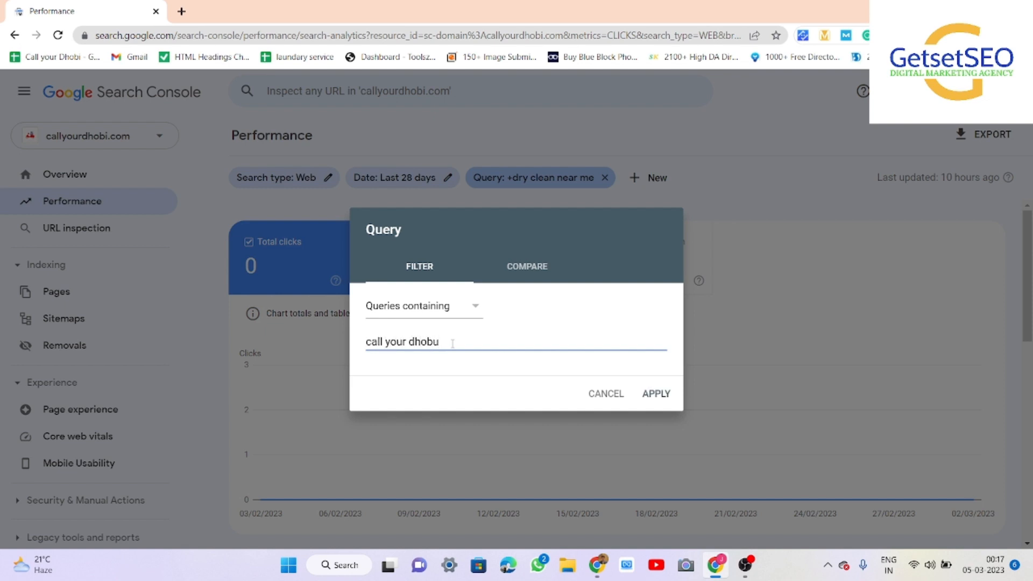
{"action": "left_click", "coordinate": [666, 395]}
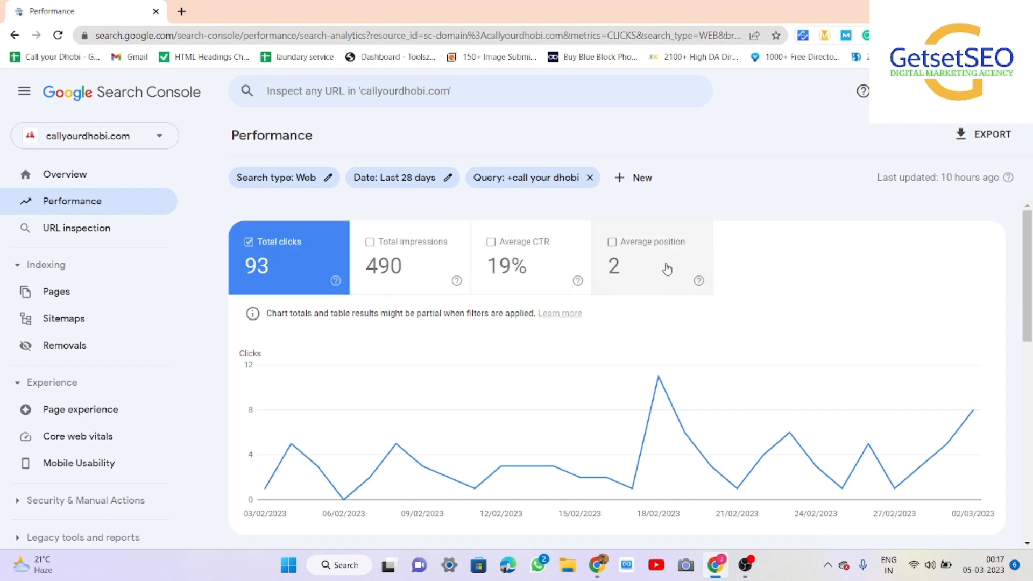
{"action": "scroll", "coordinate": [666, 271], "scroll_direction": "down", "scroll_amount": 1}
{"action": "scroll", "coordinate": [583, 240], "scroll_direction": "up", "scroll_amount": 1}
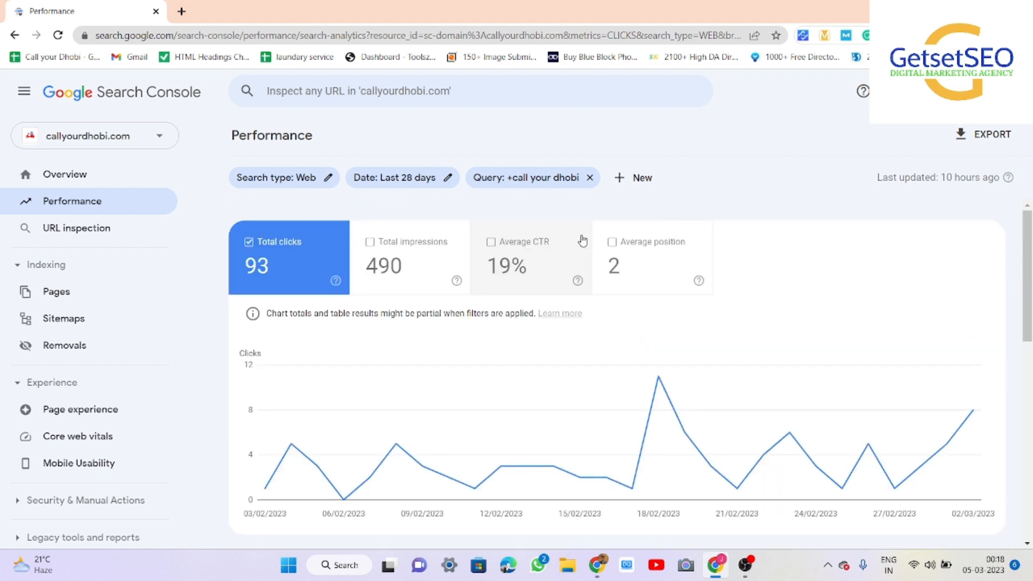
{"action": "scroll", "coordinate": [583, 241], "scroll_direction": "down", "scroll_amount": 7}
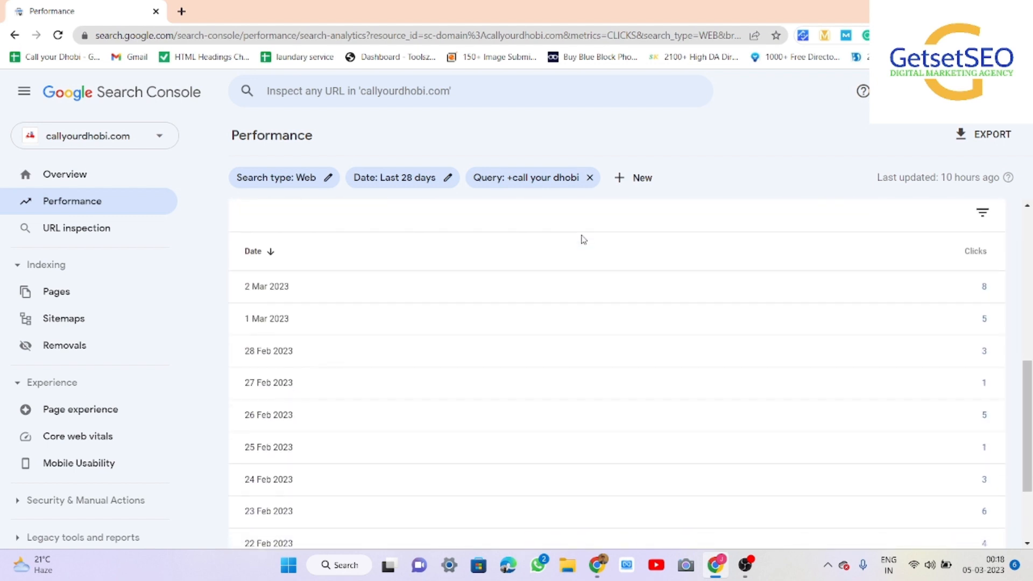
- Compare queries containing "call your dhobi" with queries containing "laundry service" and review their metrics and clicks by date
{"action": "scroll", "coordinate": [583, 240], "scroll_direction": "up", "scroll_amount": 7}
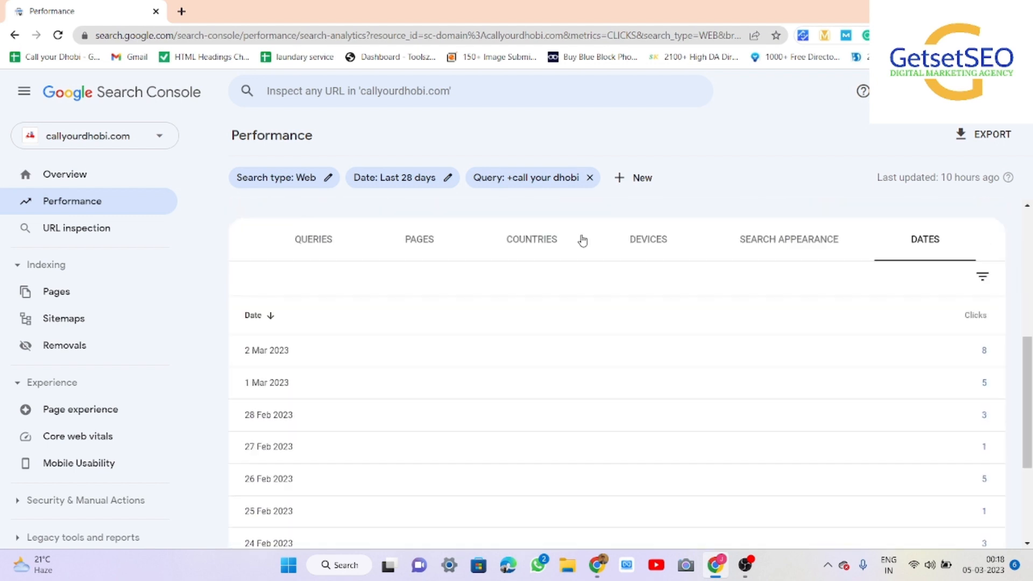
{"action": "left_click", "coordinate": [583, 176]}
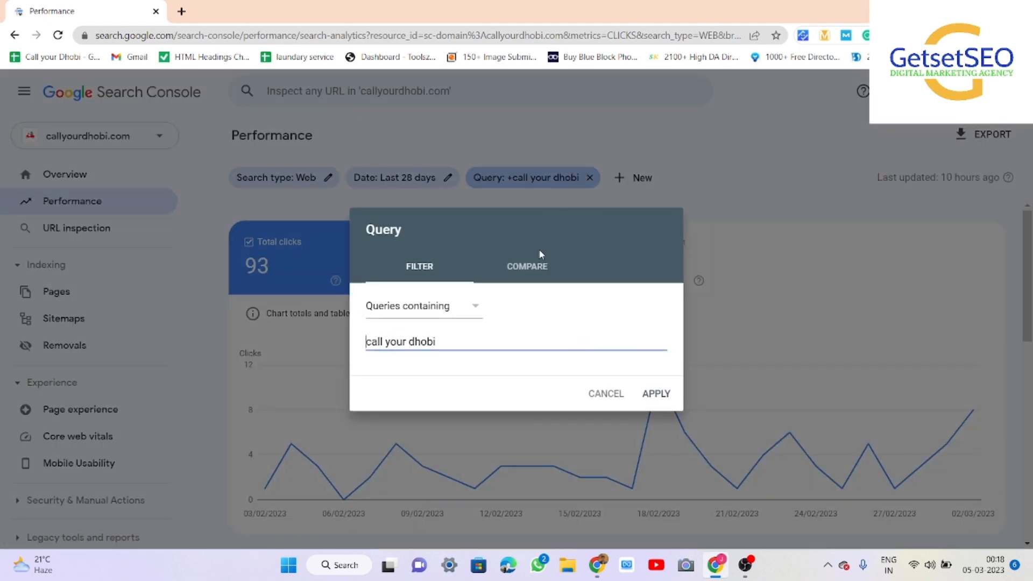
{"action": "left_click", "coordinate": [529, 266]}
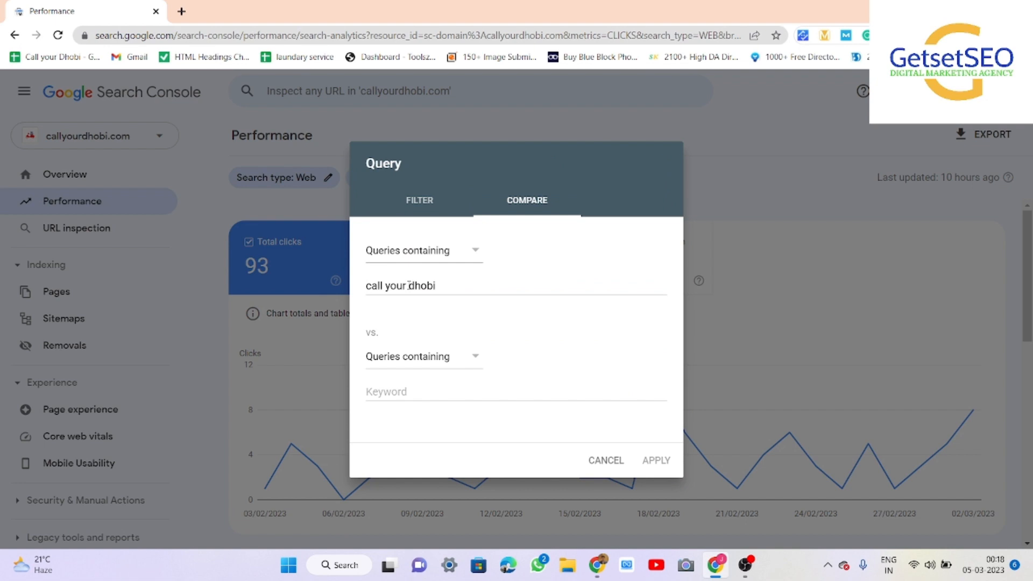
{"action": "left_click", "coordinate": [406, 391]}
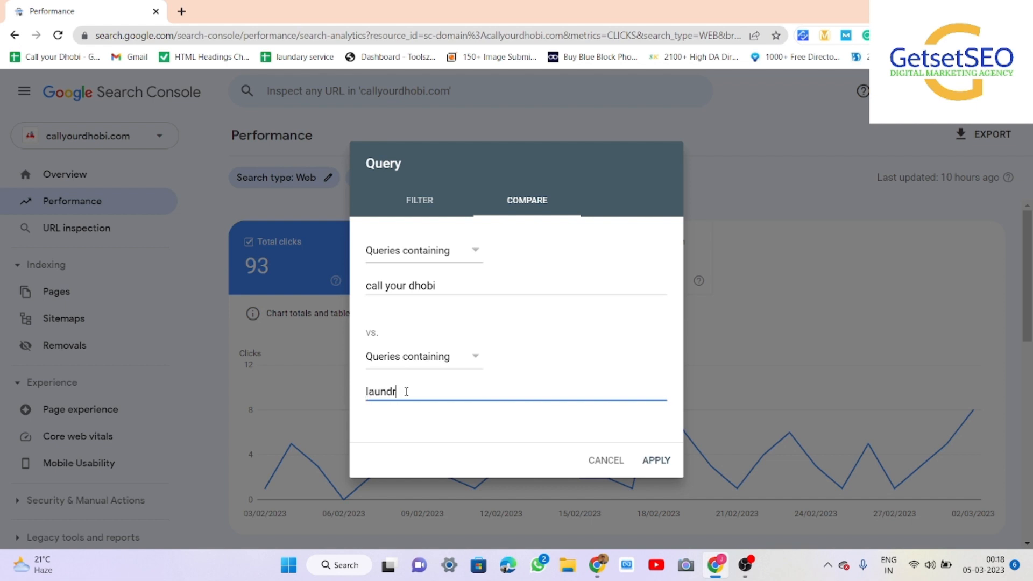
{"action": "type", "text": "laundry service"}
{"action": "left_click", "coordinate": [656, 461]}
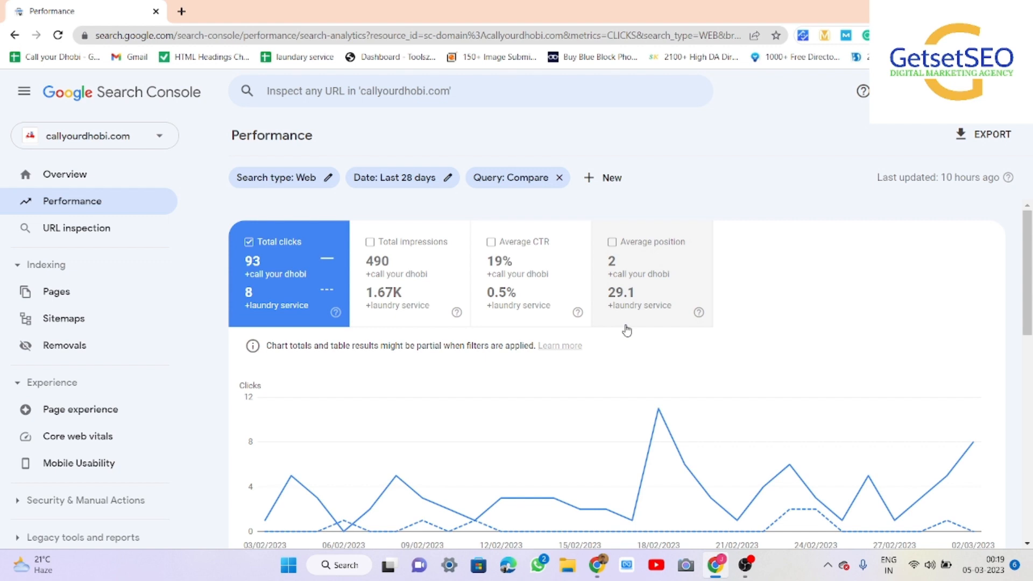
{"action": "scroll", "coordinate": [627, 331], "scroll_direction": "down", "scroll_amount": 5}
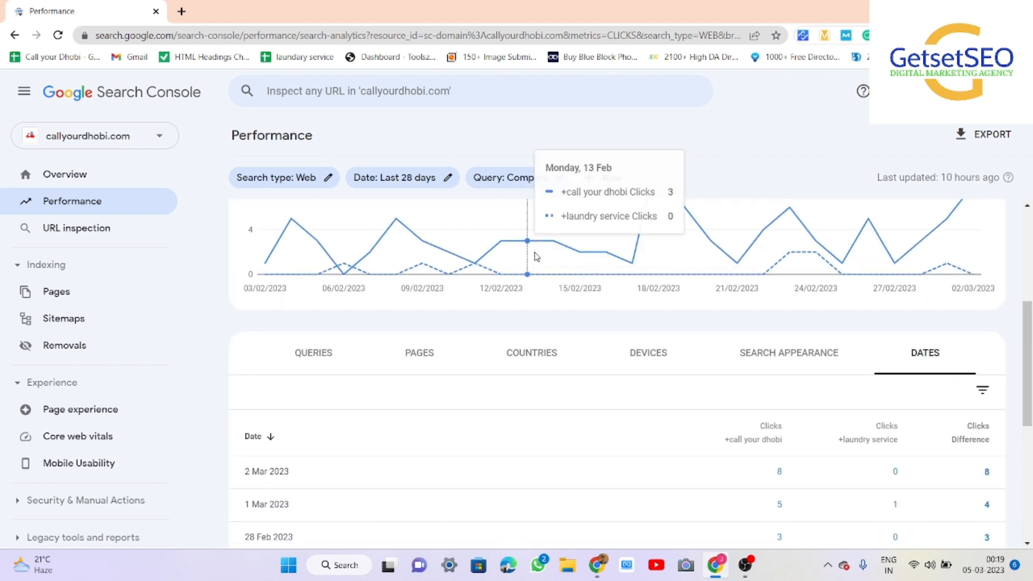
{"action": "scroll", "coordinate": [537, 257], "scroll_direction": "down", "scroll_amount": 4}
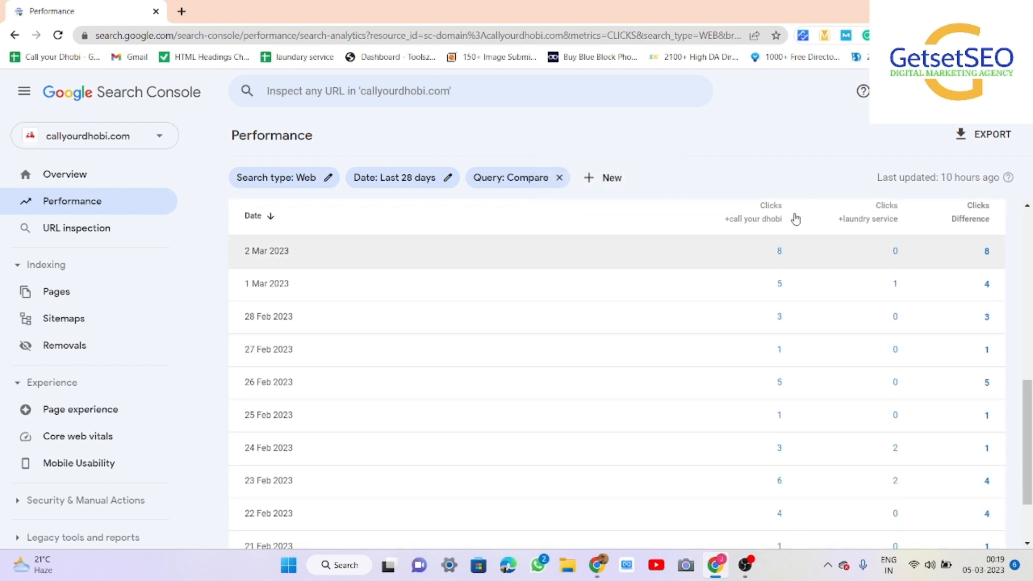
{"action": "scroll", "coordinate": [610, 316], "scroll_direction": "up", "scroll_amount": 6}
- Switch the query comparison back to a plain "call your dhobi" filter, and remove the query filter from the report
{"action": "left_click", "coordinate": [545, 178]}
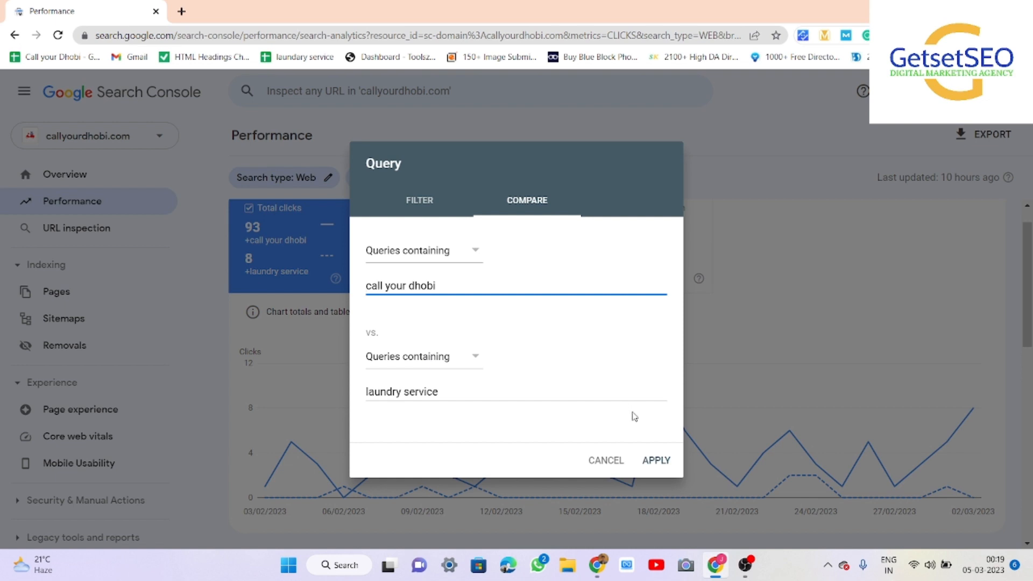
{"action": "left_click", "coordinate": [419, 200]}
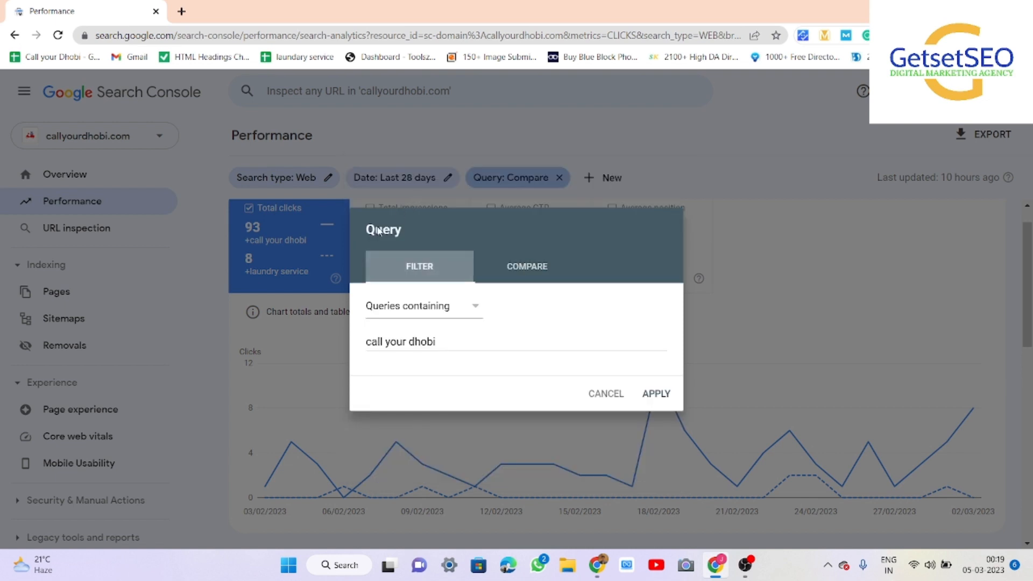
{"action": "left_click", "coordinate": [656, 394]}
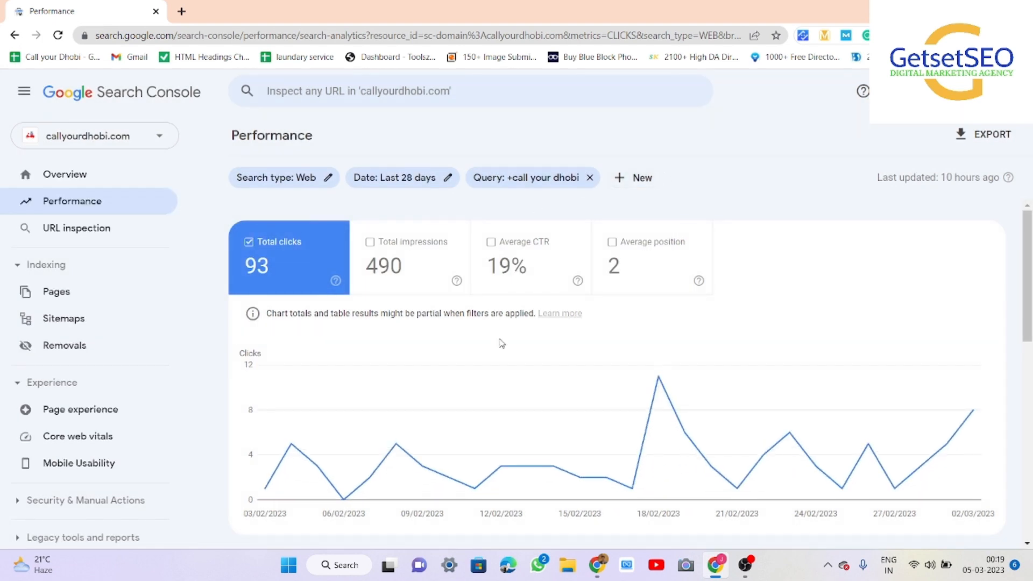
{"action": "left_click", "coordinate": [589, 178]}
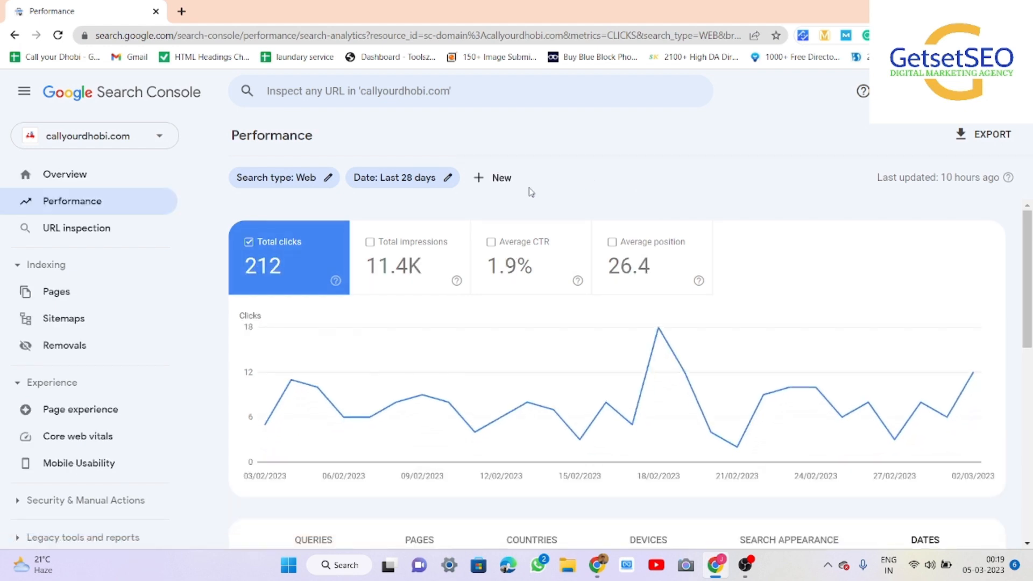
{"action": "left_click", "coordinate": [503, 183]}
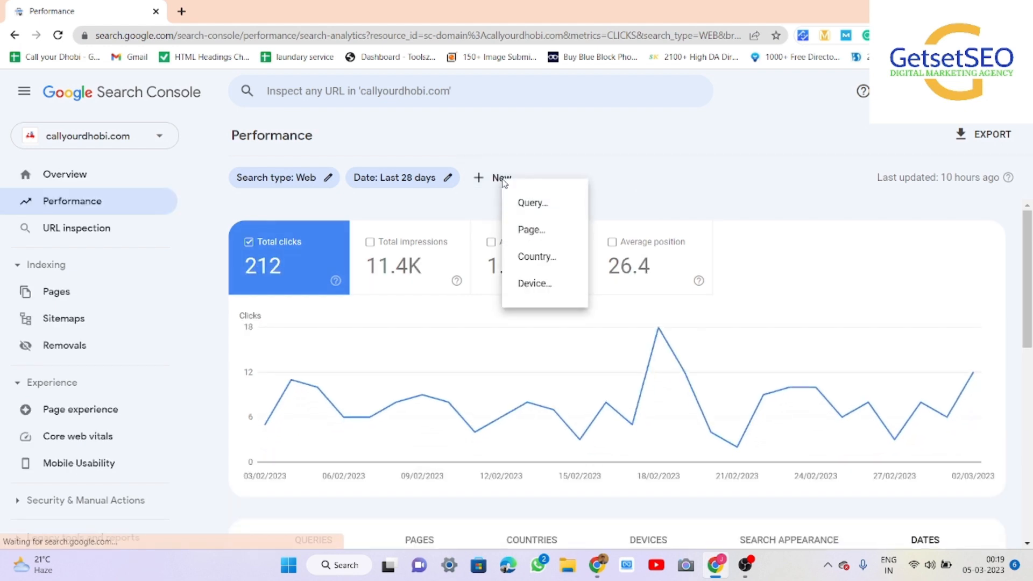
{"action": "left_click", "coordinate": [531, 231]}
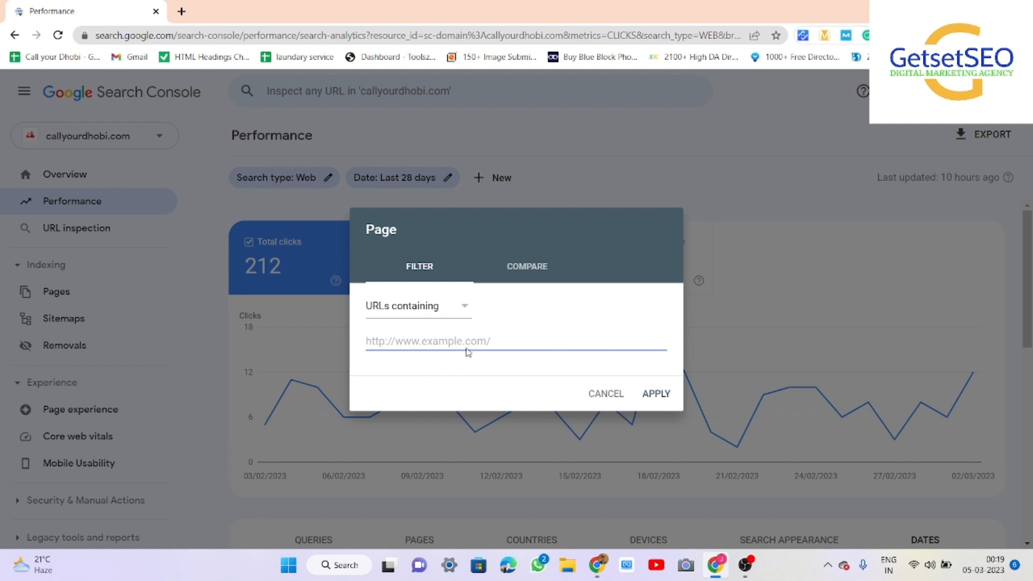
{"action": "left_click", "coordinate": [182, 10]}
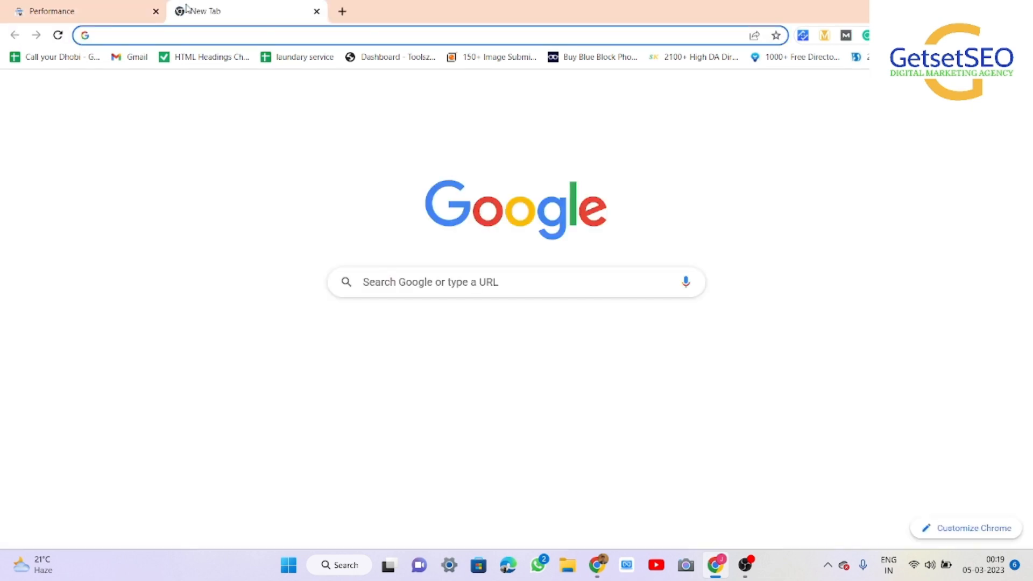
{"action": "type", "text": "callyourdhobi.com"}
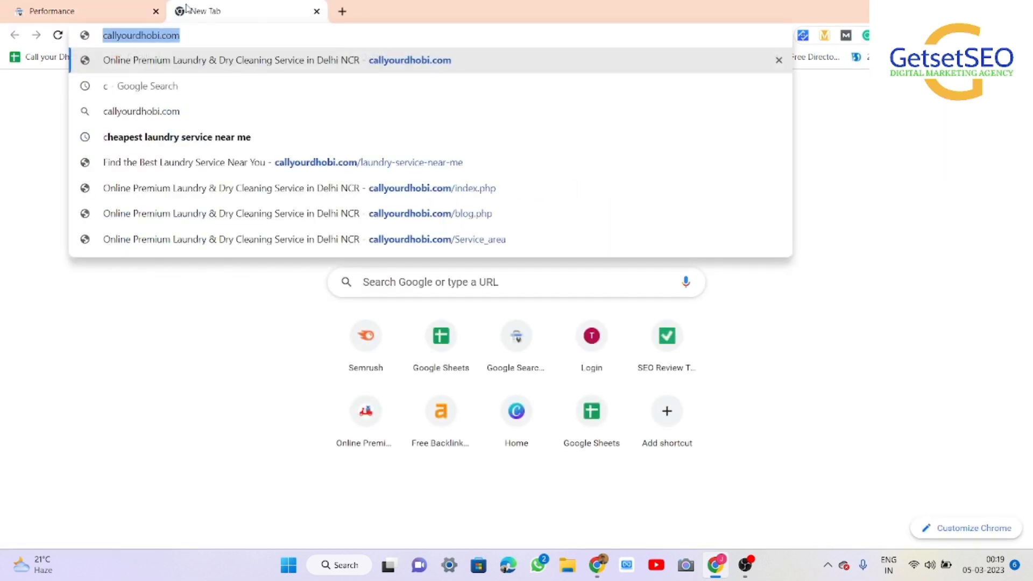
{"action": "key", "text": "ctrl+c"}
{"action": "left_click", "coordinate": [127, 10]}
{"action": "left_click", "coordinate": [370, 348]}
{"action": "key", "text": "ctrl+v"}
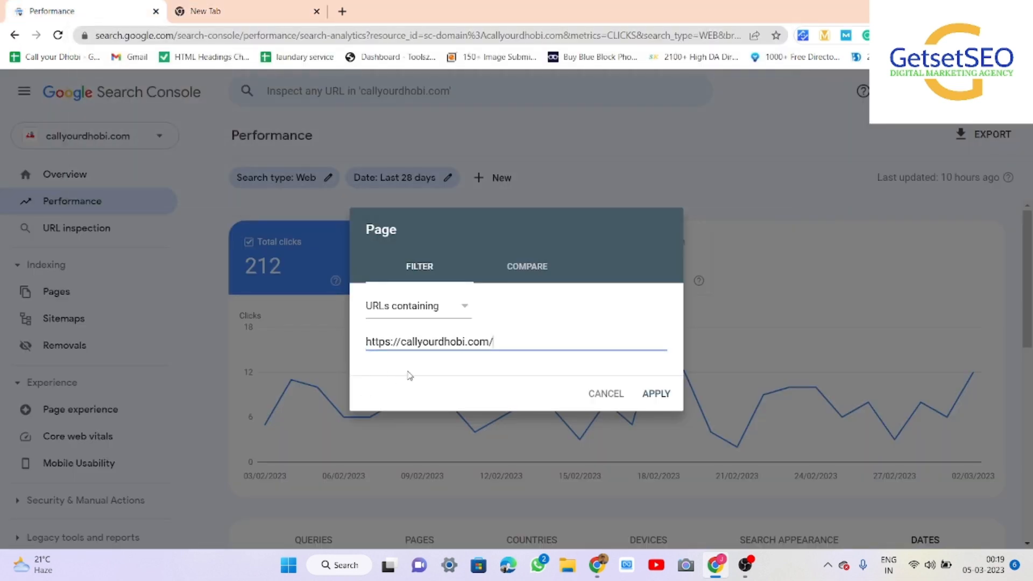
{"action": "left_click", "coordinate": [655, 394]}
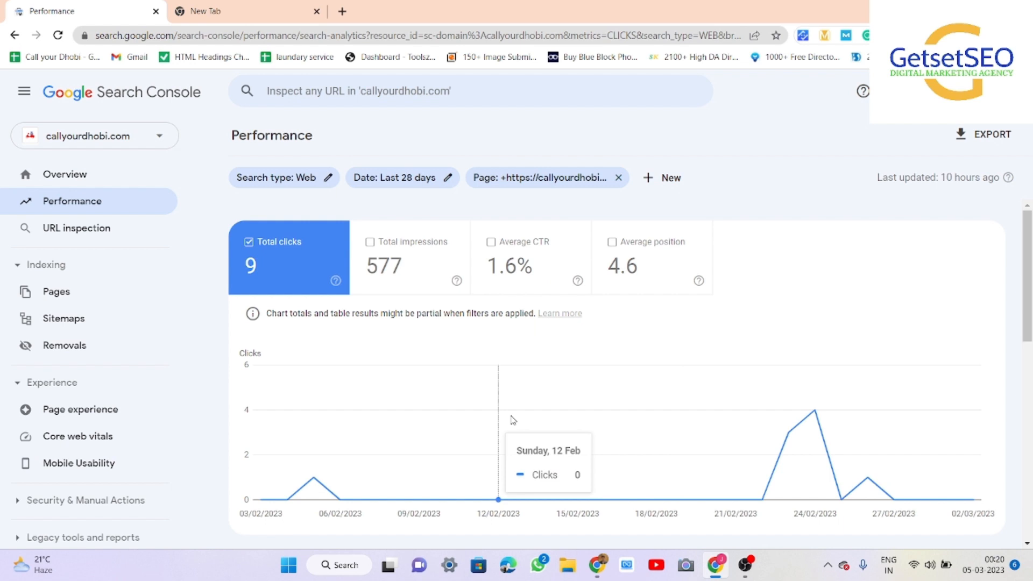
{"action": "scroll", "coordinate": [605, 404], "scroll_direction": "down", "scroll_amount": 5}
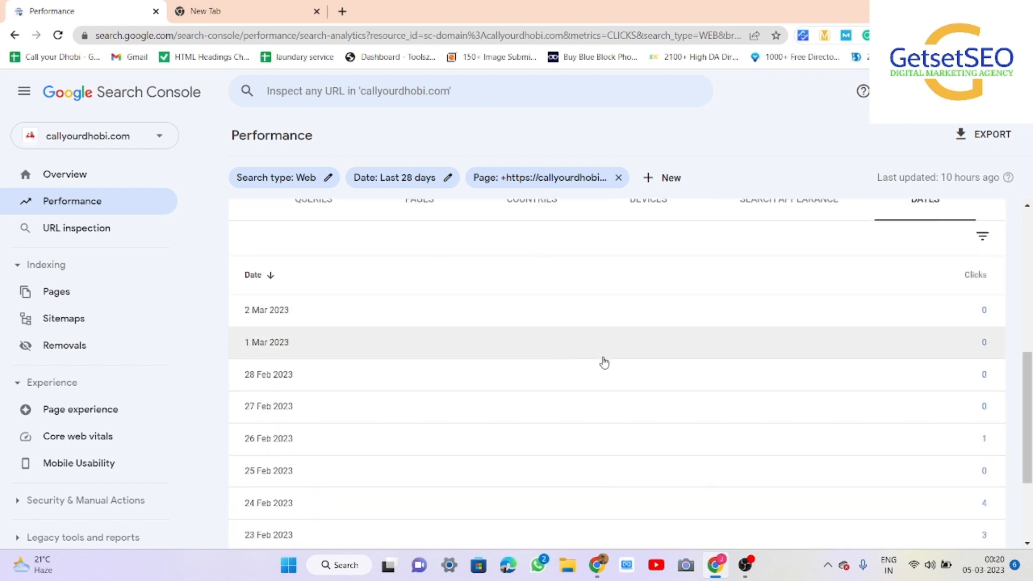
{"action": "scroll", "coordinate": [605, 362], "scroll_direction": "down", "scroll_amount": 3}
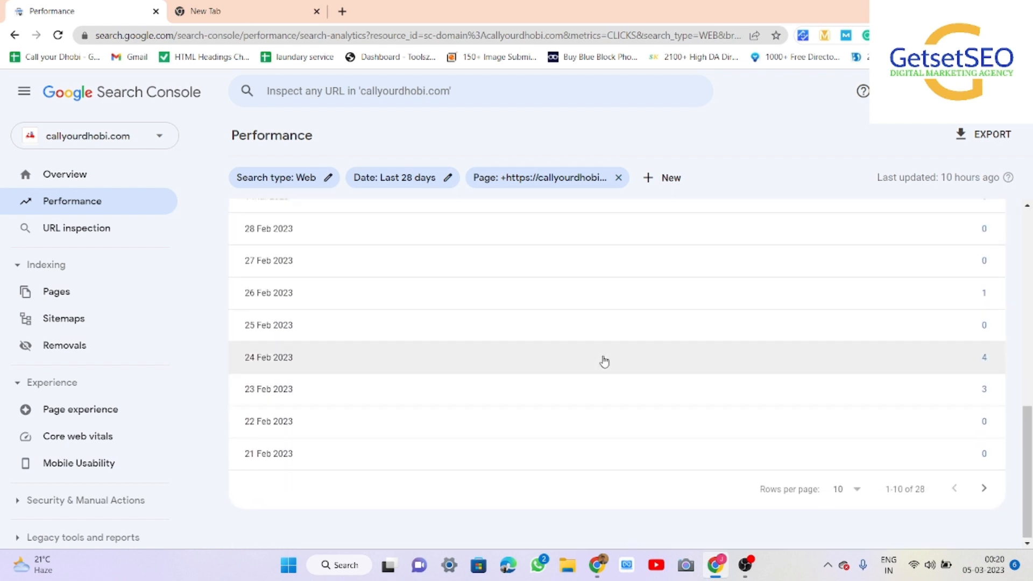
{"action": "scroll", "coordinate": [605, 362], "scroll_direction": "up", "scroll_amount": 8}
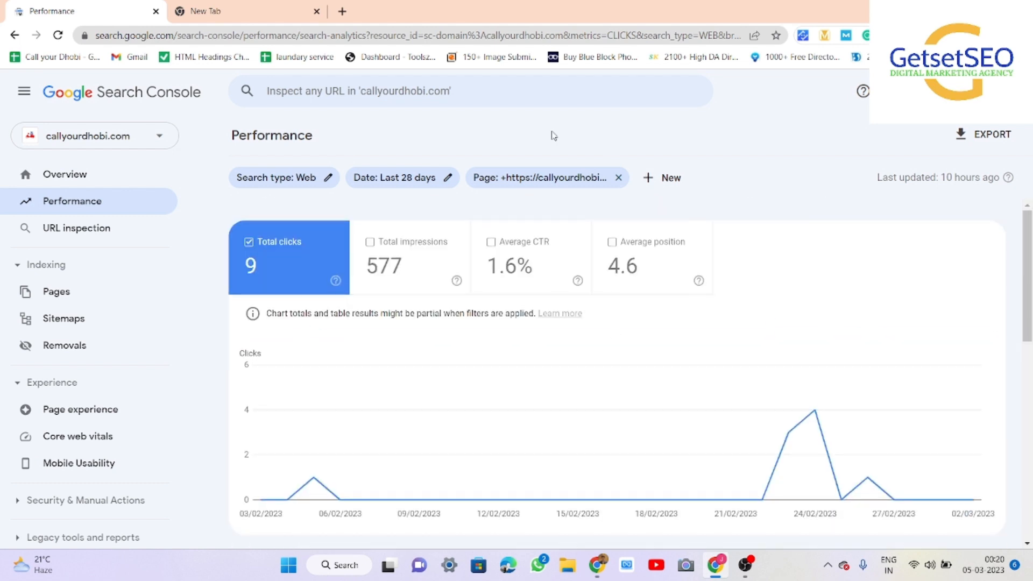
- Load callyourdhobi.com in the other browser tab, dismiss its offer popup and copy the Blogs link address
{"action": "left_click", "coordinate": [611, 178]}
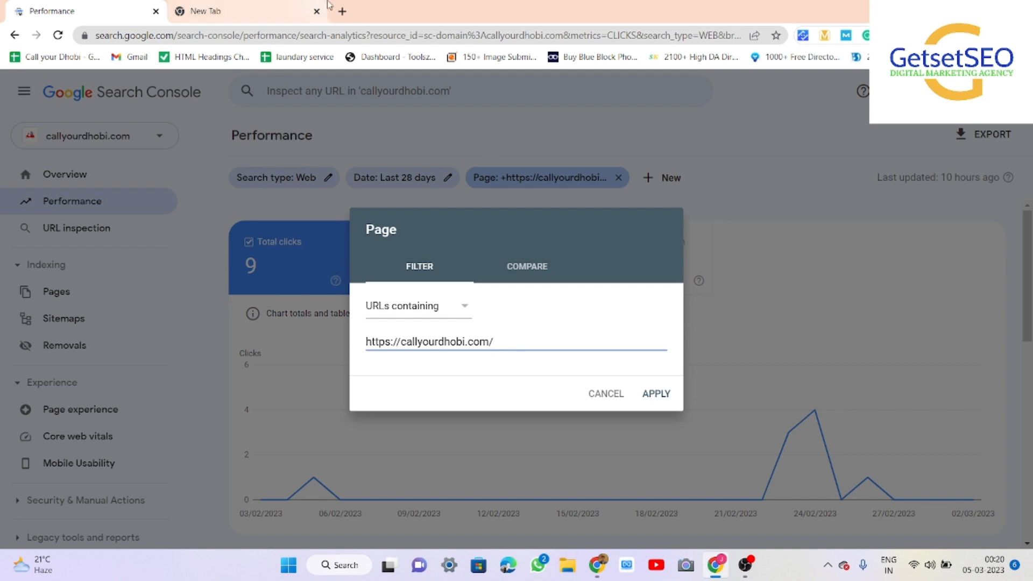
{"action": "left_click", "coordinate": [248, 8]}
{"action": "key", "text": "Return"}
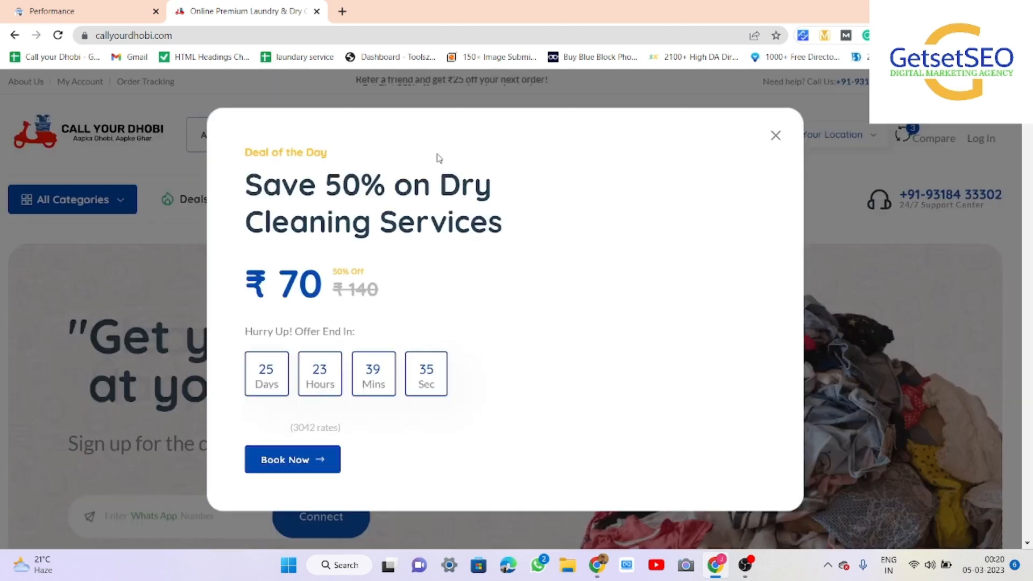
{"action": "left_click", "coordinate": [776, 135]}
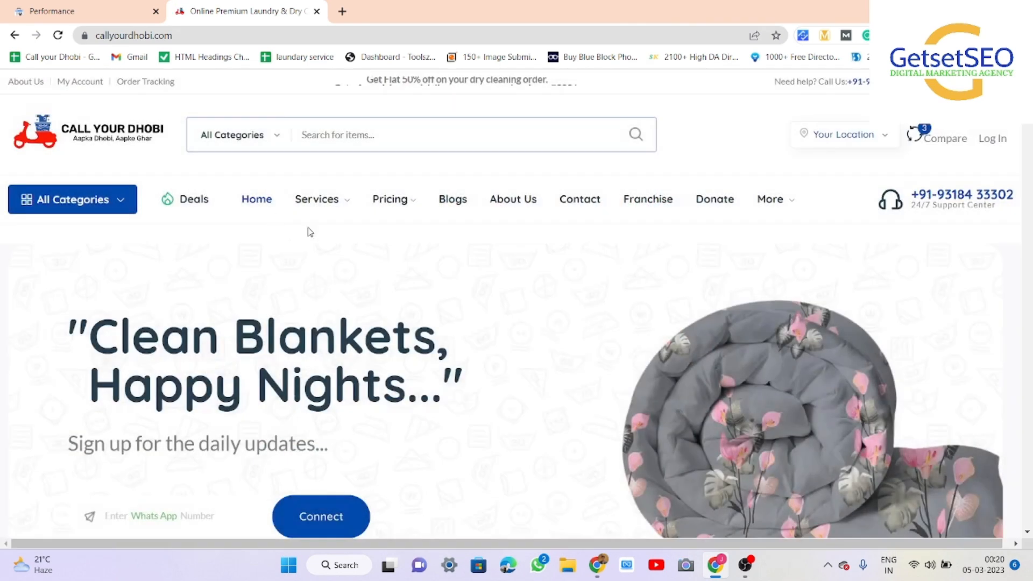
{"action": "right_click", "coordinate": [452, 208]}
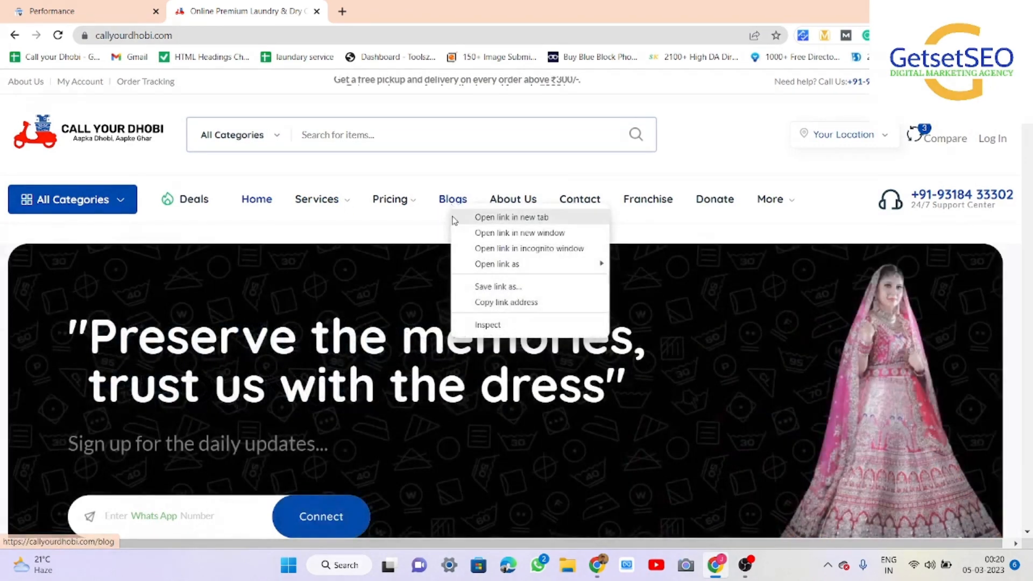
{"action": "left_click", "coordinate": [501, 304]}
{"action": "left_click", "coordinate": [51, 11]}
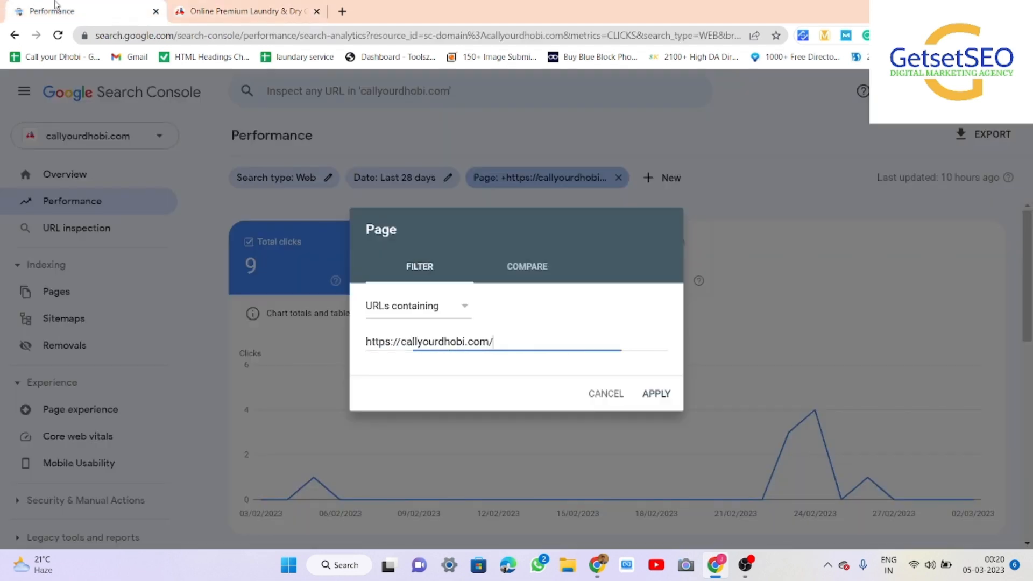
{"action": "triple_click", "coordinate": [507, 345]}
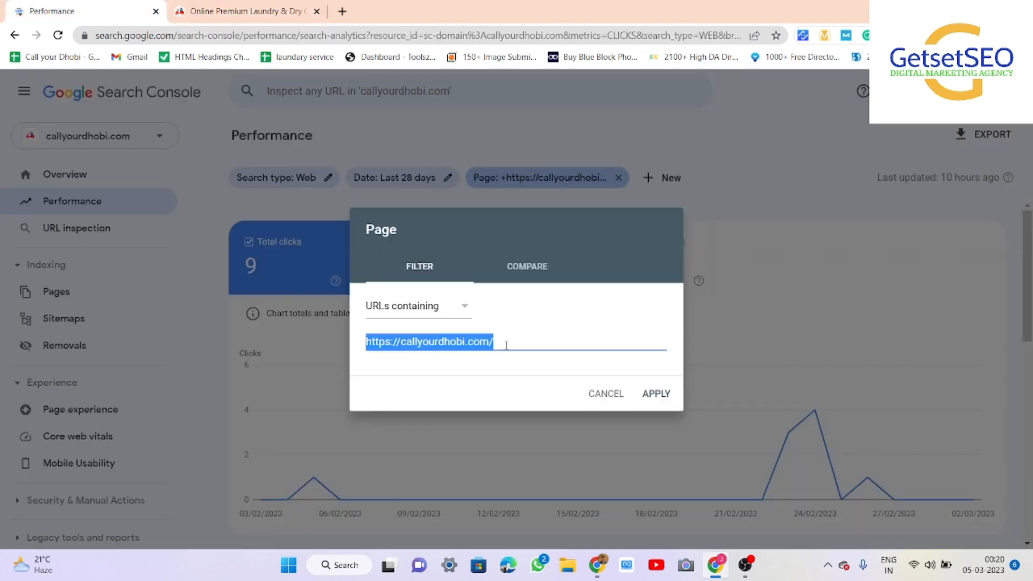
{"action": "key", "text": "ctrl+v"}
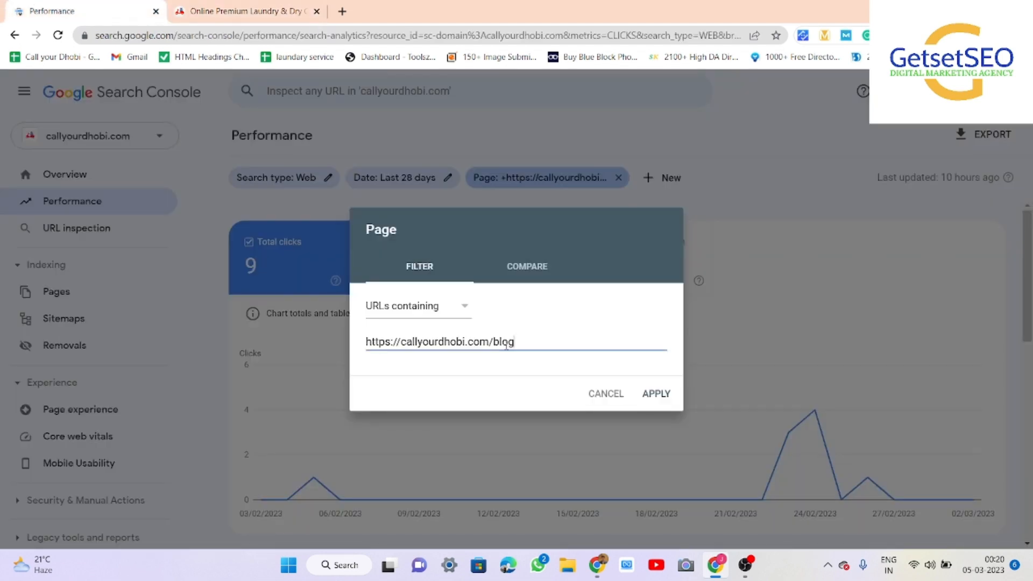
{"action": "left_click", "coordinate": [656, 394]}
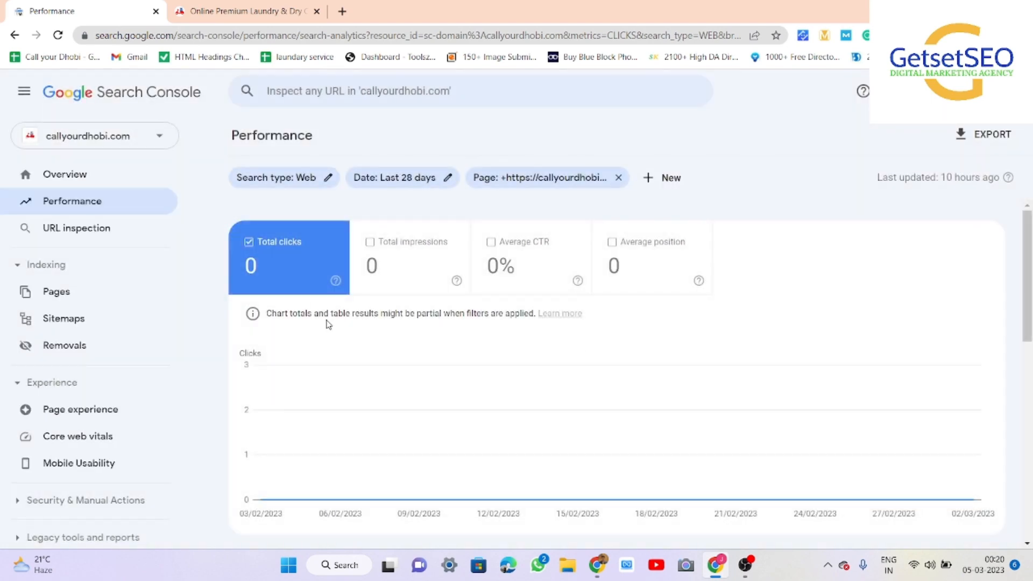
{"action": "left_click", "coordinate": [225, 7]}
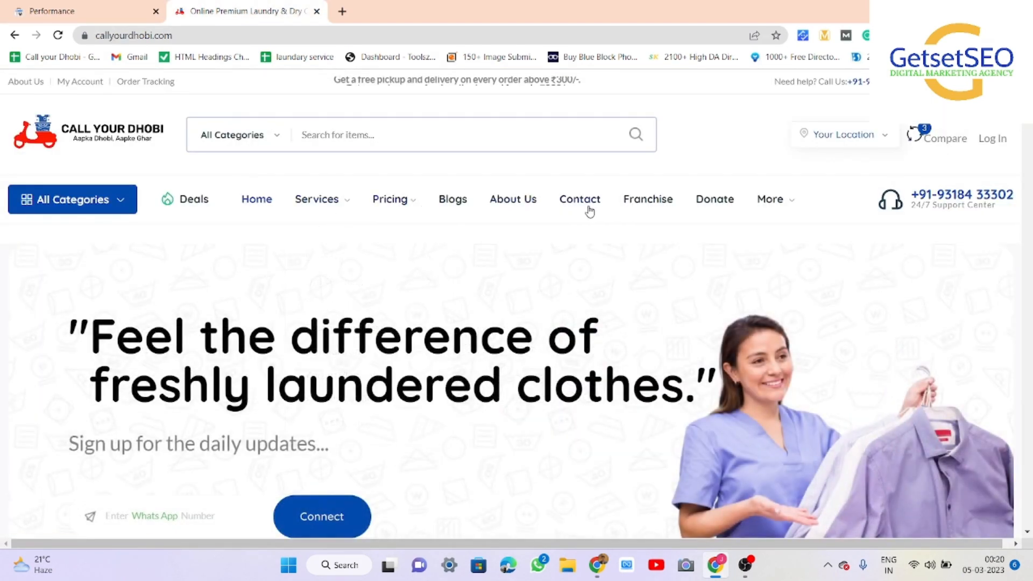
{"action": "right_click", "coordinate": [652, 202]}
{"action": "left_click", "coordinate": [704, 302]}
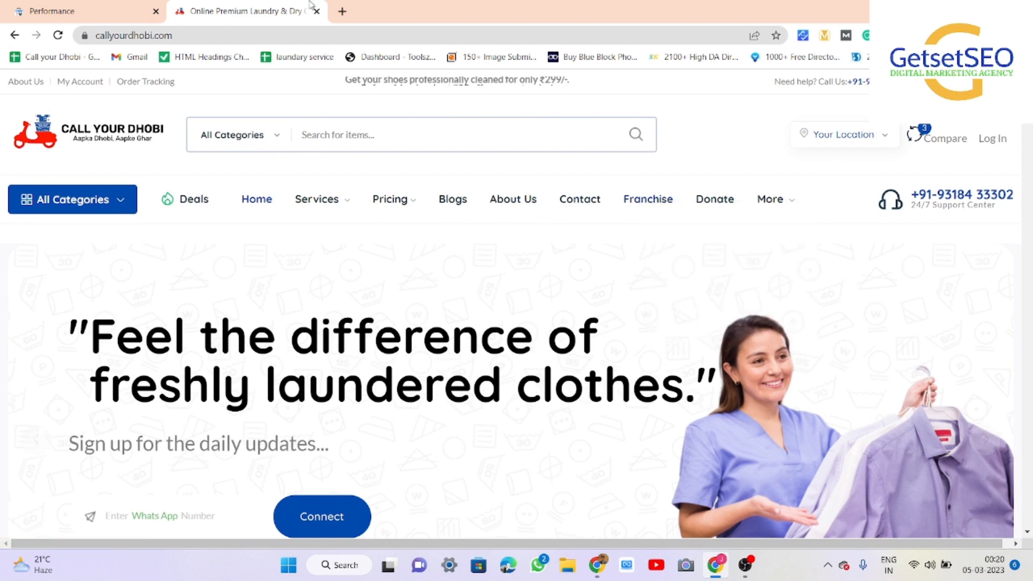
{"action": "left_click", "coordinate": [77, 10]}
{"action": "left_click", "coordinate": [592, 184]}
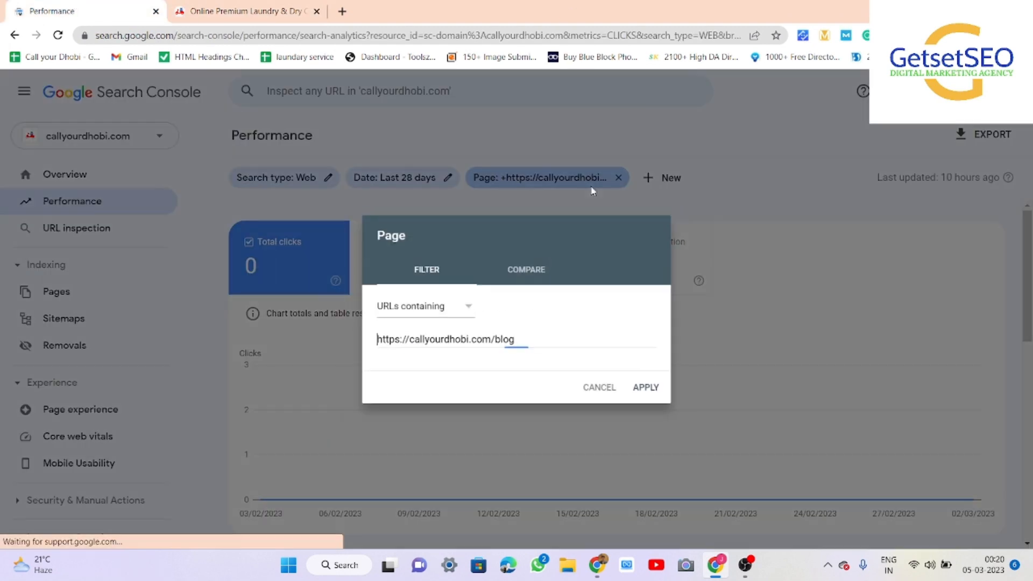
{"action": "triple_click", "coordinate": [528, 342]}
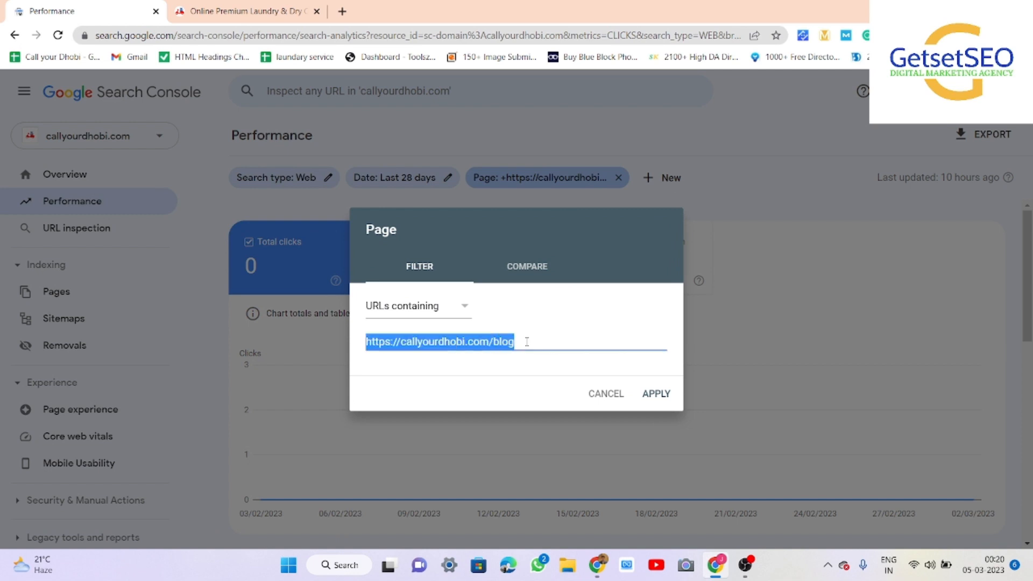
{"action": "key", "text": "ctrl+v"}
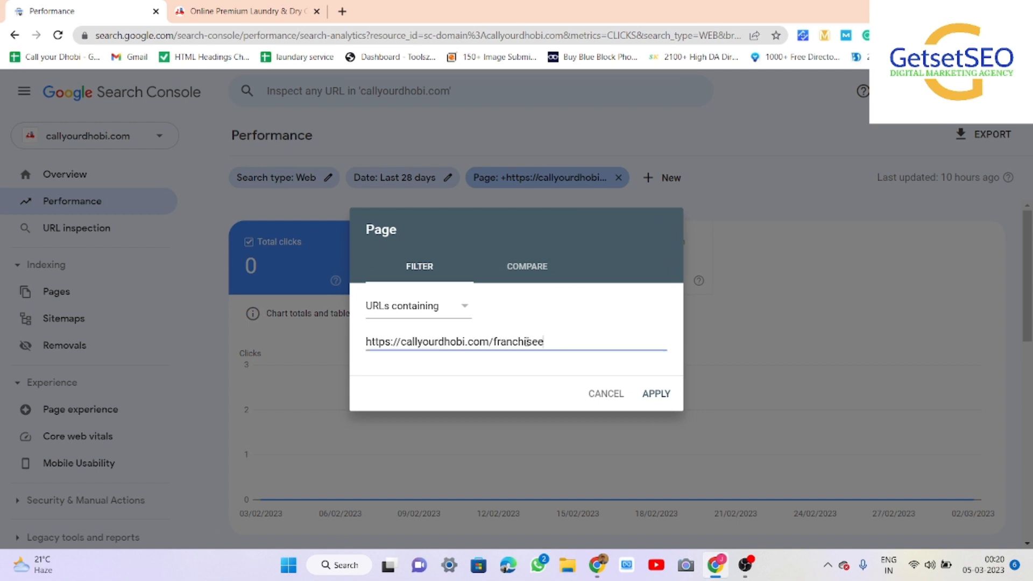
{"action": "left_click", "coordinate": [657, 395]}
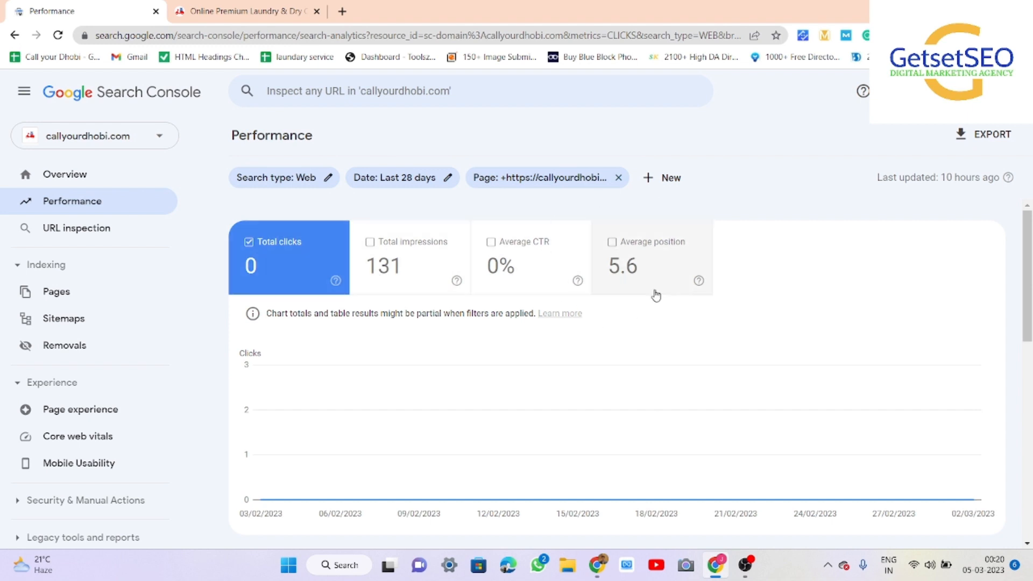
{"action": "scroll", "coordinate": [656, 295], "scroll_direction": "down", "scroll_amount": 10}
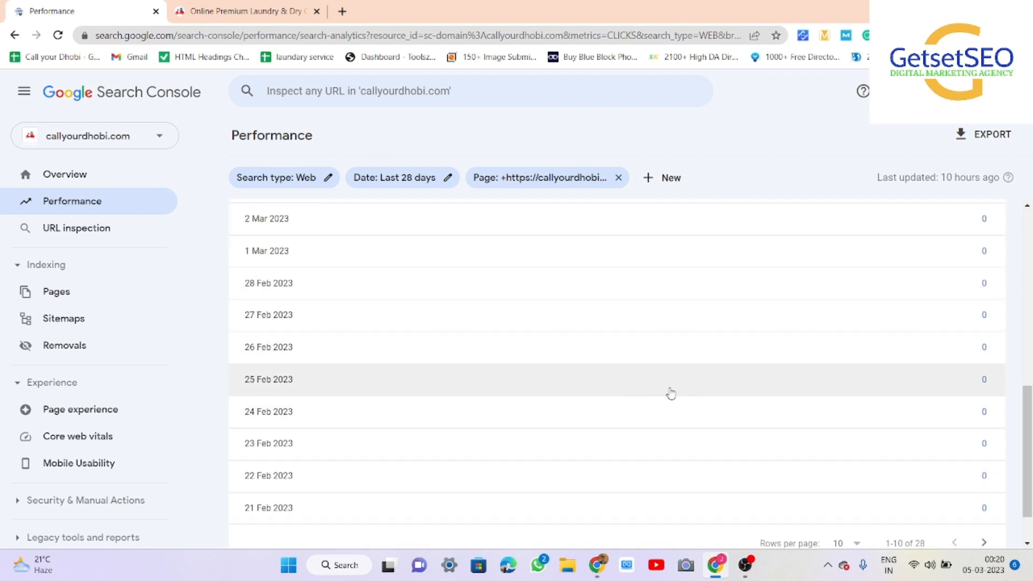
{"action": "scroll", "coordinate": [671, 394], "scroll_direction": "up", "scroll_amount": 5}
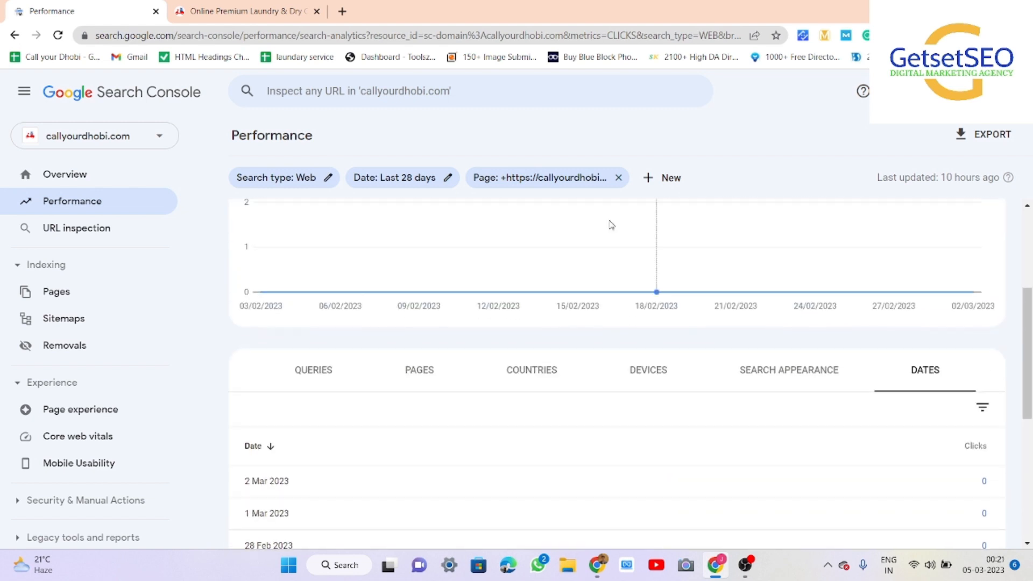
{"action": "left_click", "coordinate": [427, 383]}
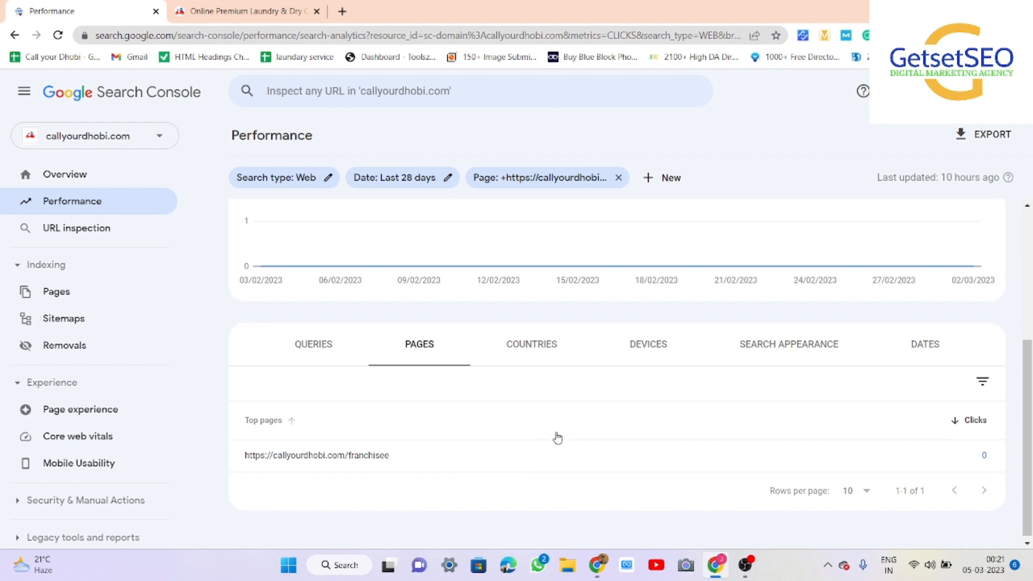
{"action": "scroll", "coordinate": [558, 438], "scroll_direction": "up", "scroll_amount": 4}
{"action": "left_click", "coordinate": [574, 179]}
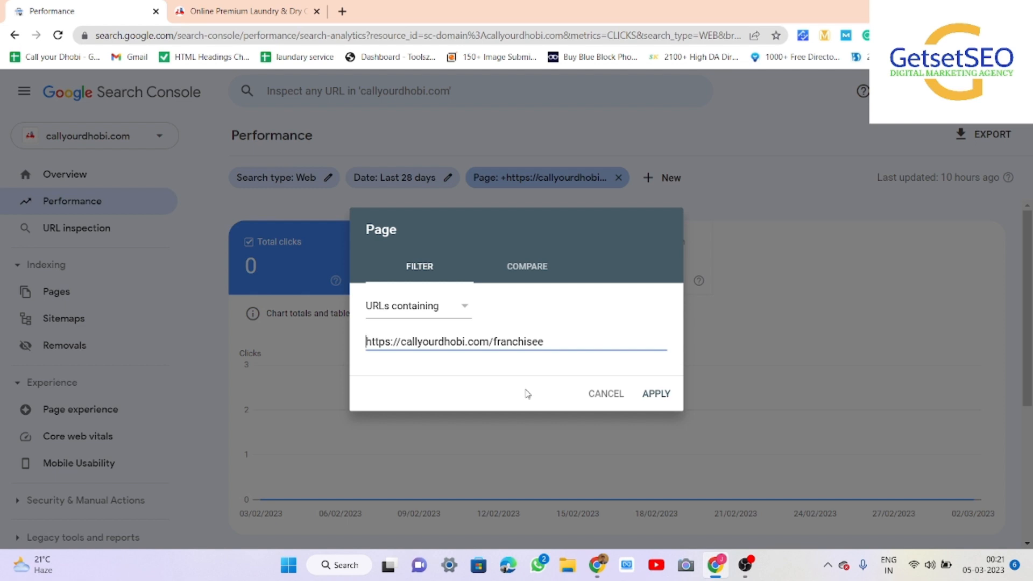
{"action": "left_click", "coordinate": [541, 264]}
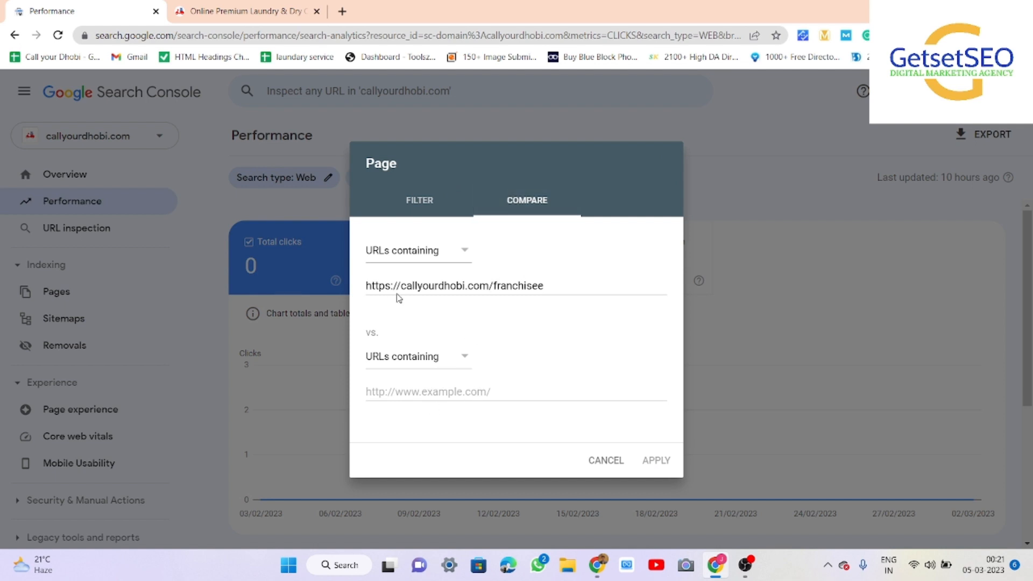
{"action": "left_click", "coordinate": [440, 393]}
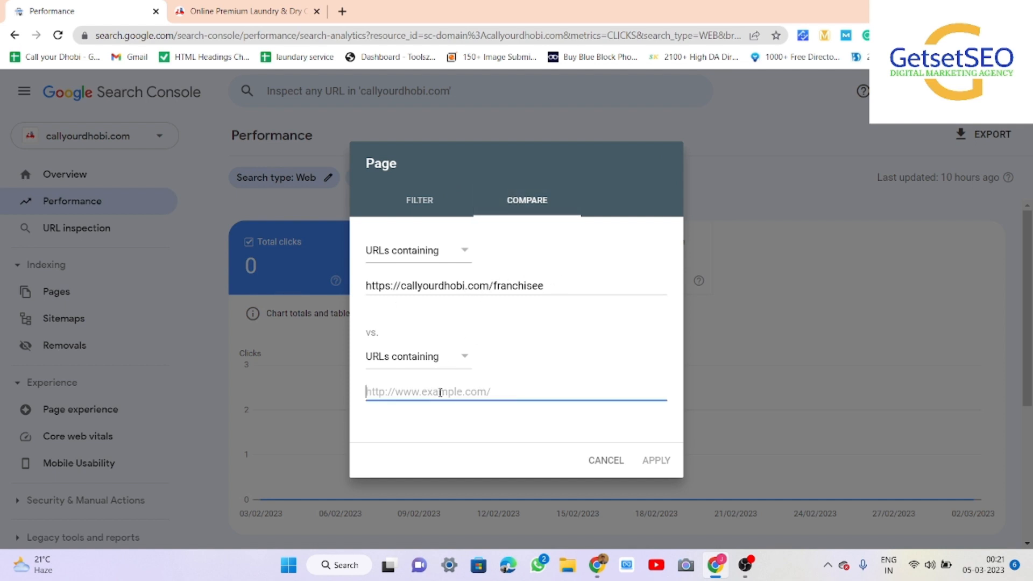
{"action": "key", "text": "ctrl+v"}
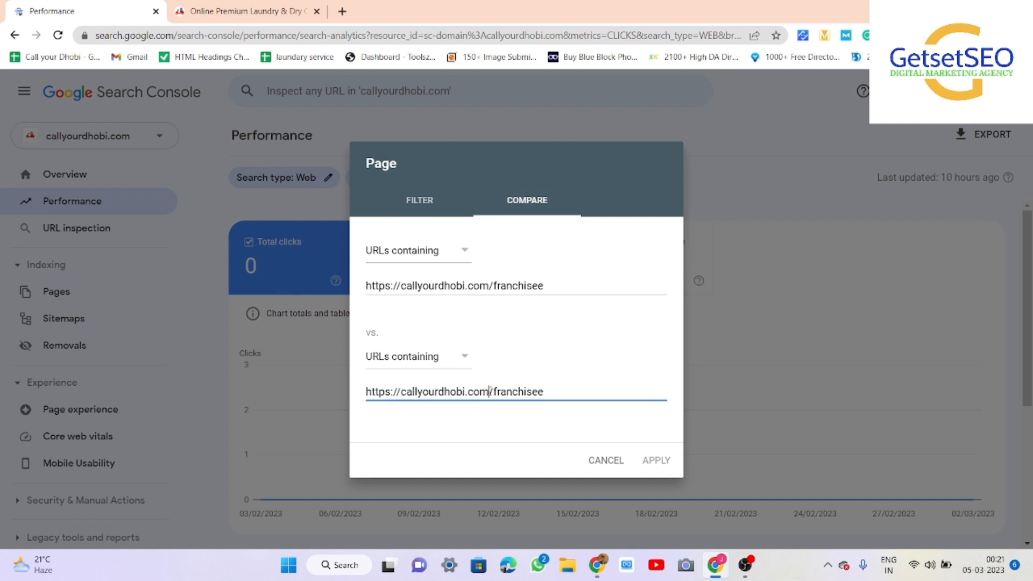
{"action": "left_click_drag", "start_coordinate": [494, 392], "coordinate": [659, 384]}
{"action": "key", "text": "BackSpace"}
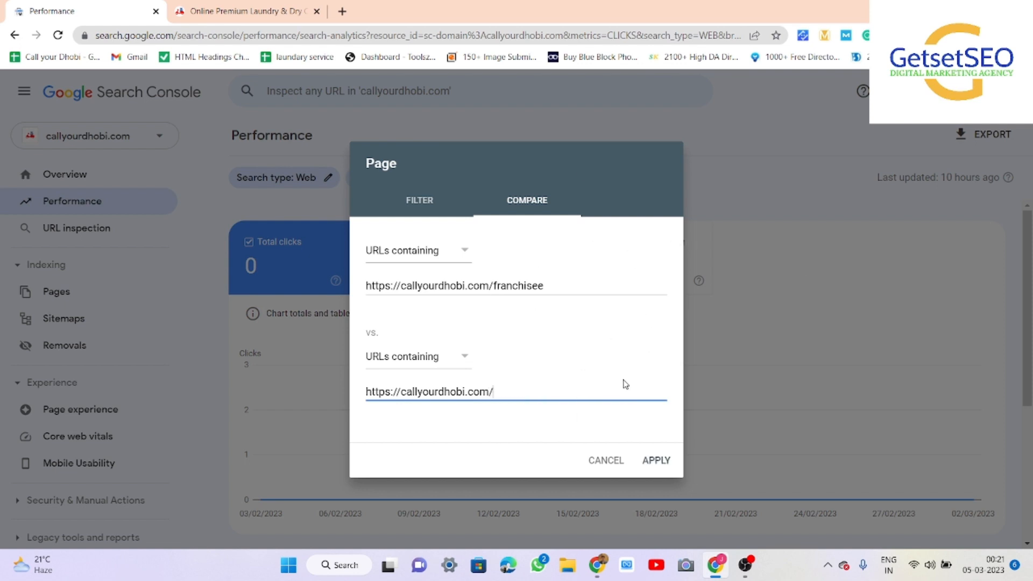
{"action": "left_click", "coordinate": [654, 459]}
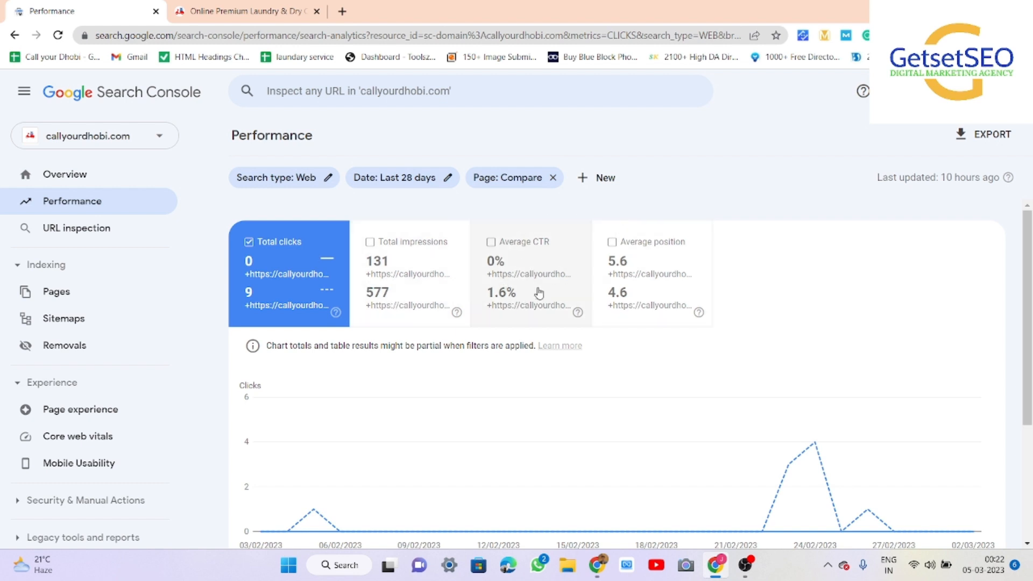
- Examine the clicks chart and pages breakdown for the page comparison
{"action": "scroll", "coordinate": [667, 251], "scroll_direction": "down", "scroll_amount": 3}
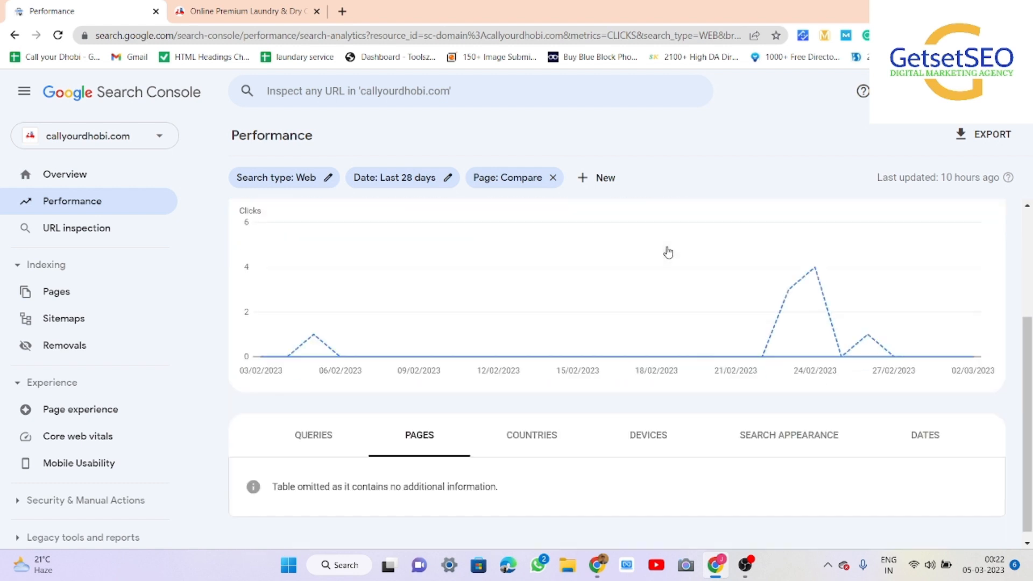
{"action": "mouse_move", "coordinate": [303, 339]}
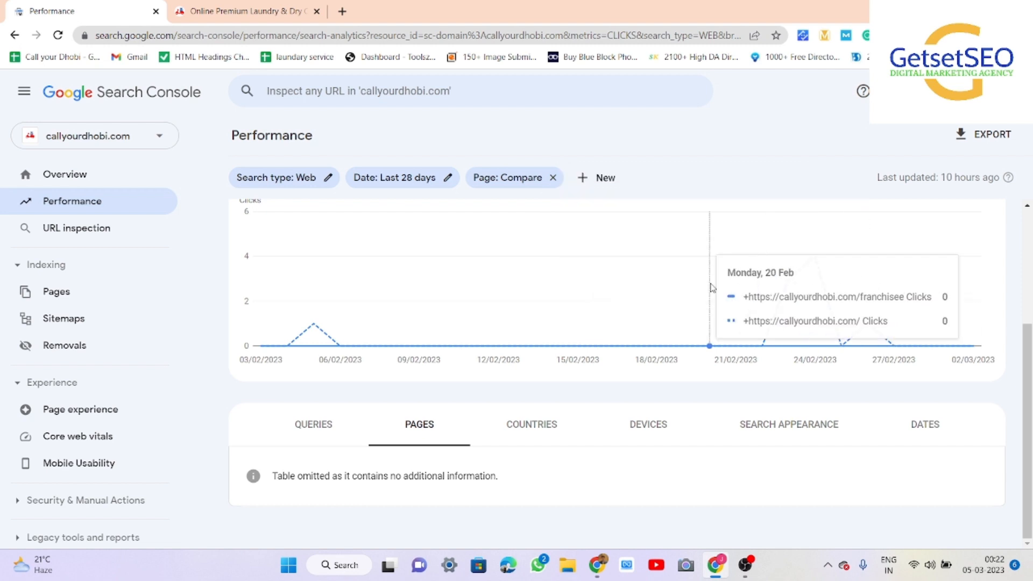
{"action": "scroll", "coordinate": [491, 235], "scroll_direction": "up", "scroll_amount": 3}
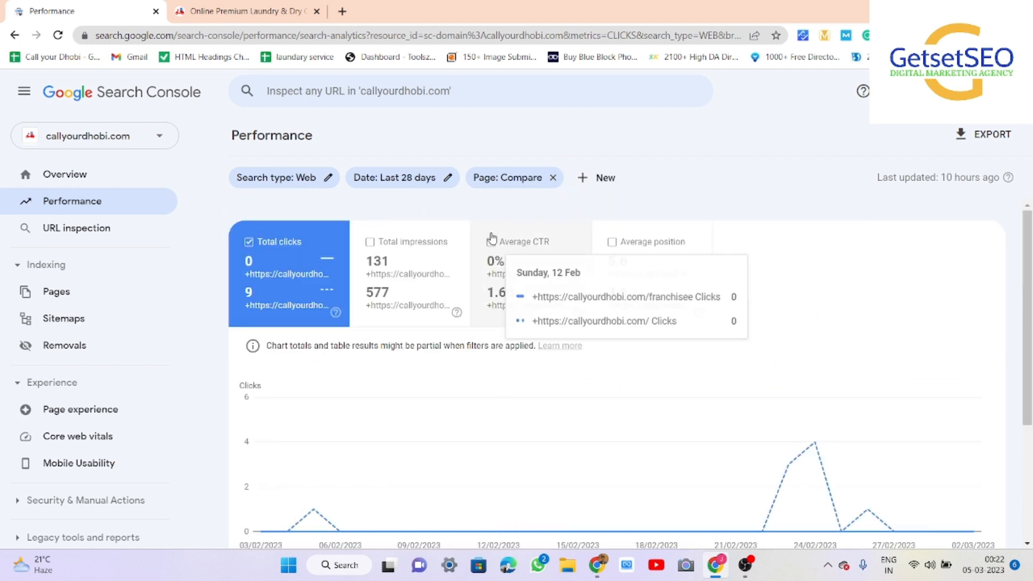
{"action": "left_click", "coordinate": [535, 183]}
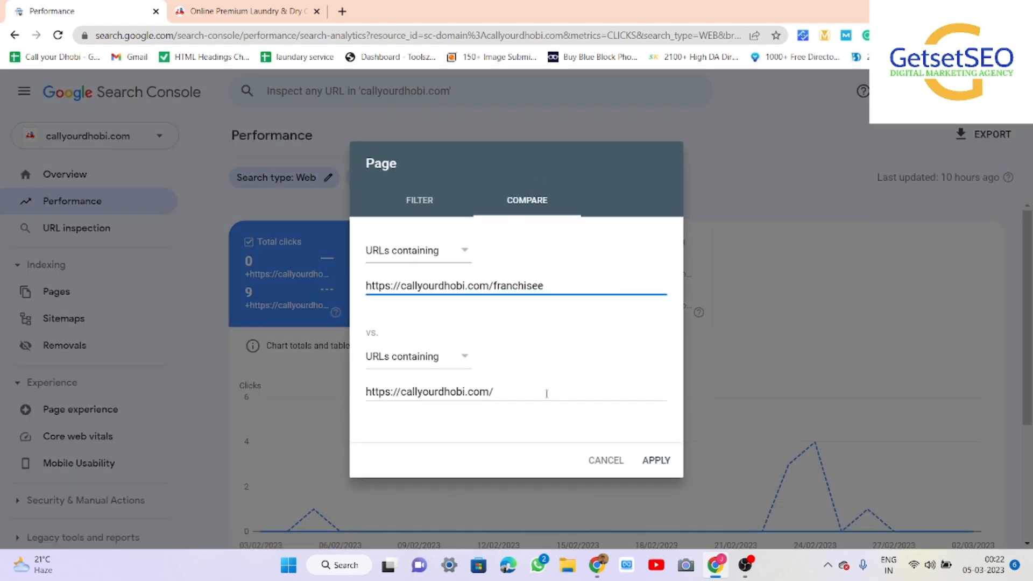
{"action": "left_click", "coordinate": [528, 387]}
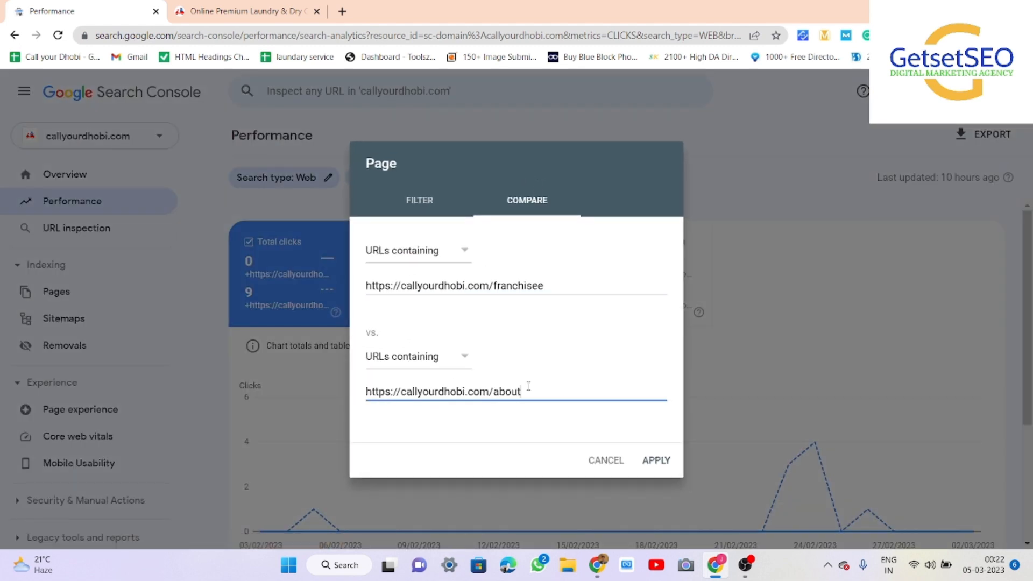
{"action": "type", "text": "aboutus"}
{"action": "left_click", "coordinate": [652, 466]}
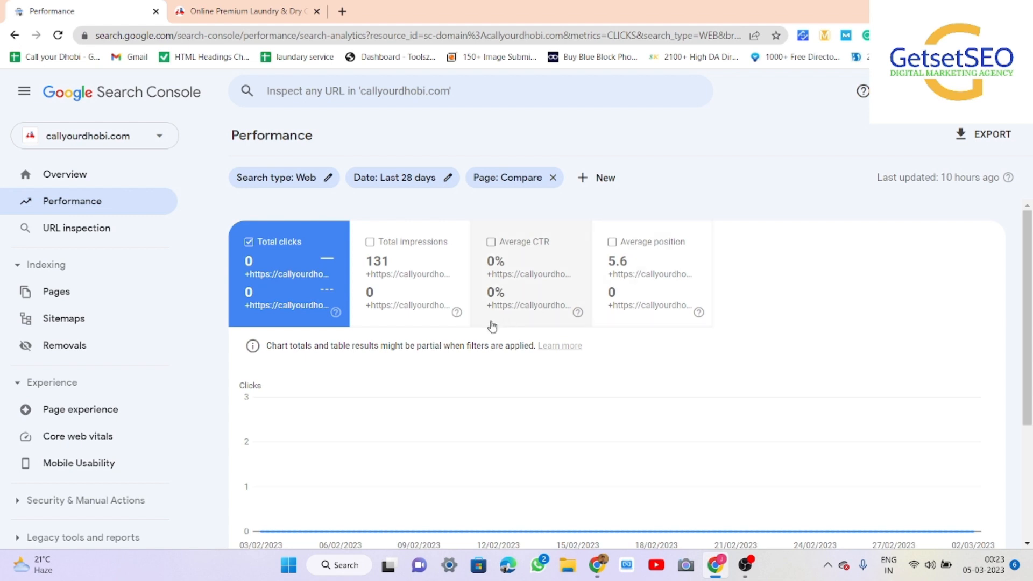
{"action": "scroll", "coordinate": [487, 328], "scroll_direction": "down", "scroll_amount": 3}
{"action": "scroll", "coordinate": [473, 348], "scroll_direction": "up", "scroll_amount": 3}
- Turn the page comparison back into a single /franchisee filter and remove that page filter from the report
{"action": "left_click", "coordinate": [510, 173]}
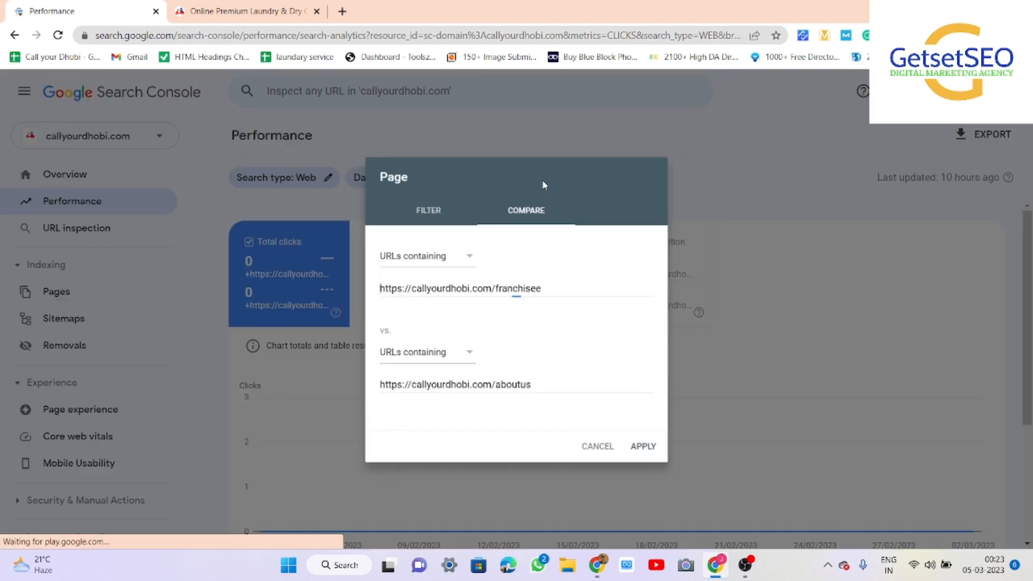
{"action": "left_click", "coordinate": [426, 201]}
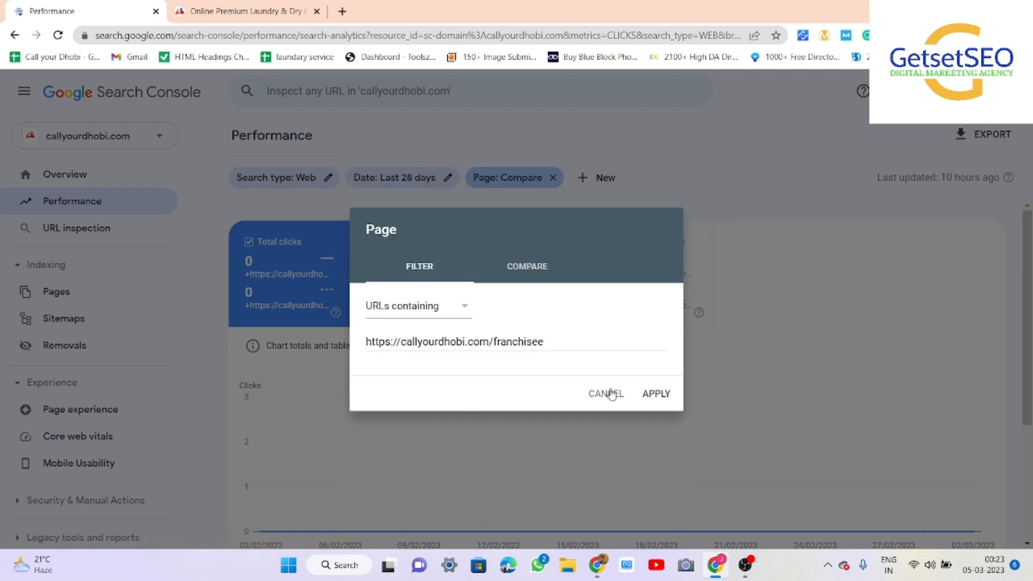
{"action": "left_click", "coordinate": [660, 396]}
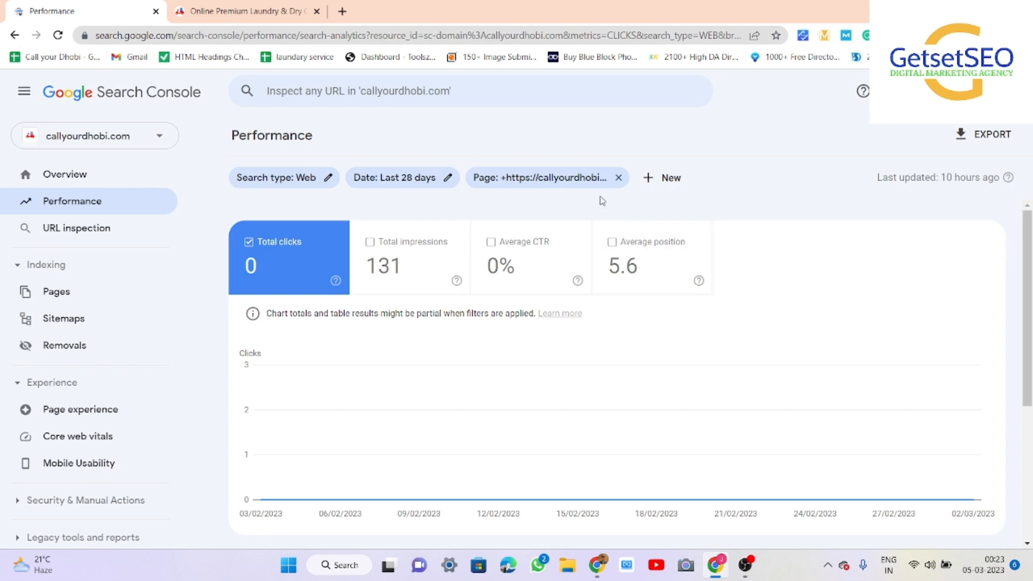
{"action": "left_click", "coordinate": [591, 181]}
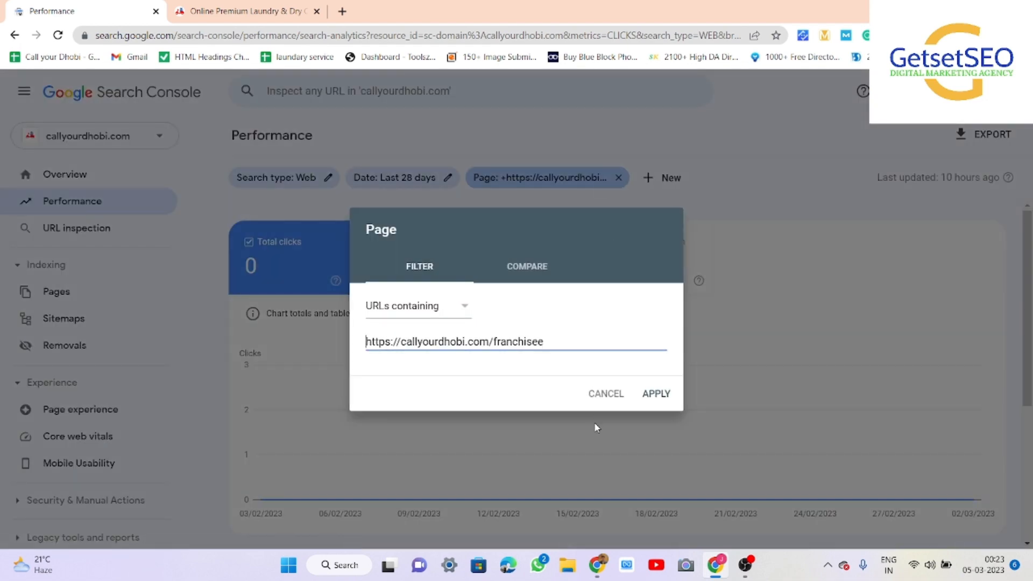
{"action": "left_click", "coordinate": [606, 394]}
{"action": "left_click", "coordinate": [619, 178]}
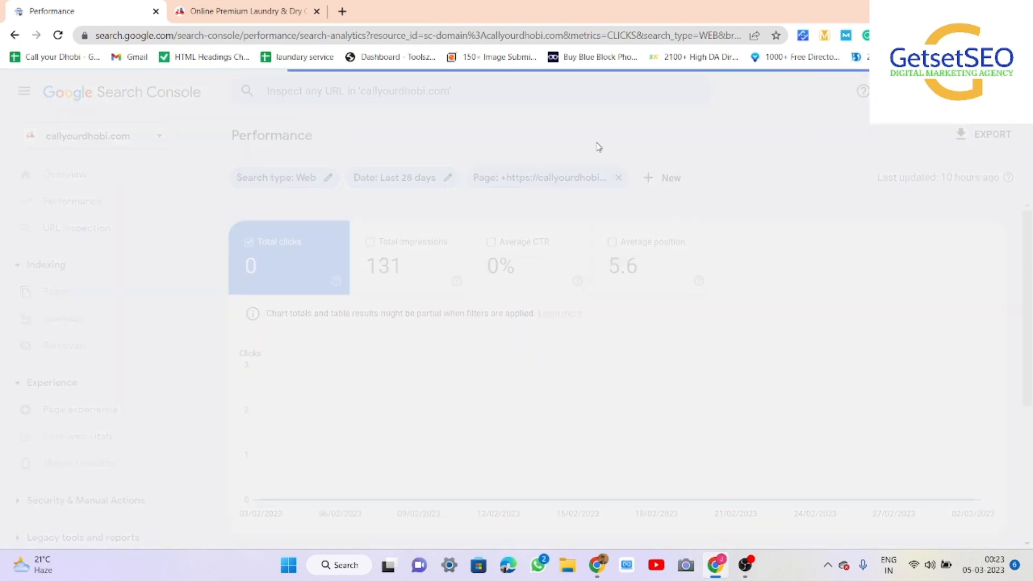
- Add a country filter for India and review the clicks chart and top pages
{"action": "left_click", "coordinate": [500, 179]}
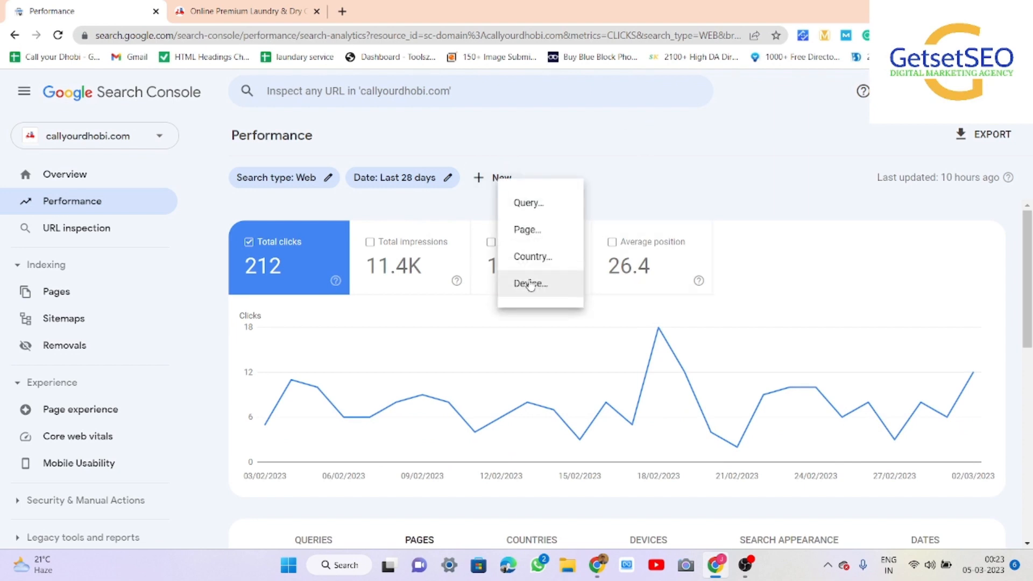
{"action": "left_click", "coordinate": [530, 257]}
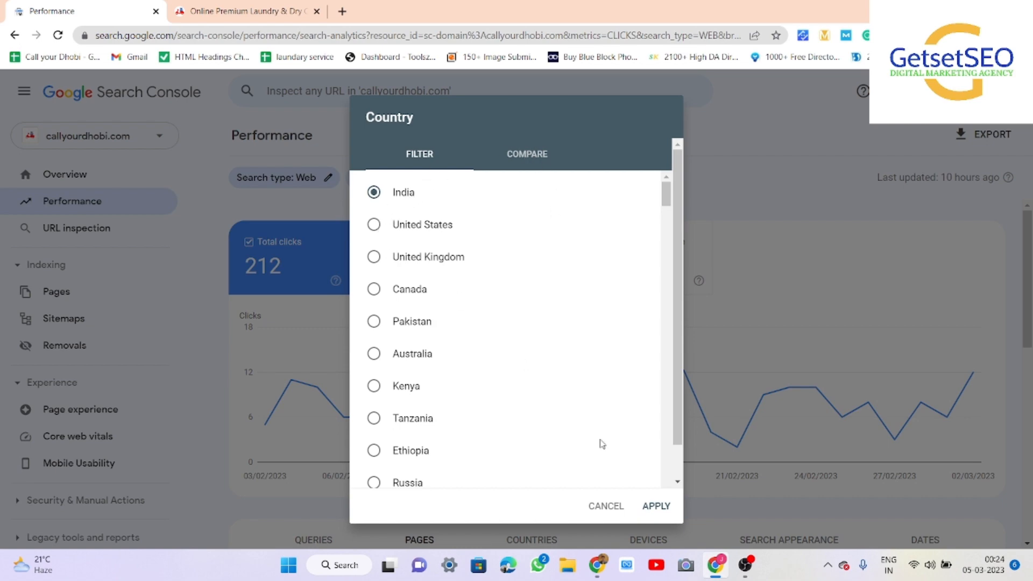
{"action": "left_click", "coordinate": [656, 511]}
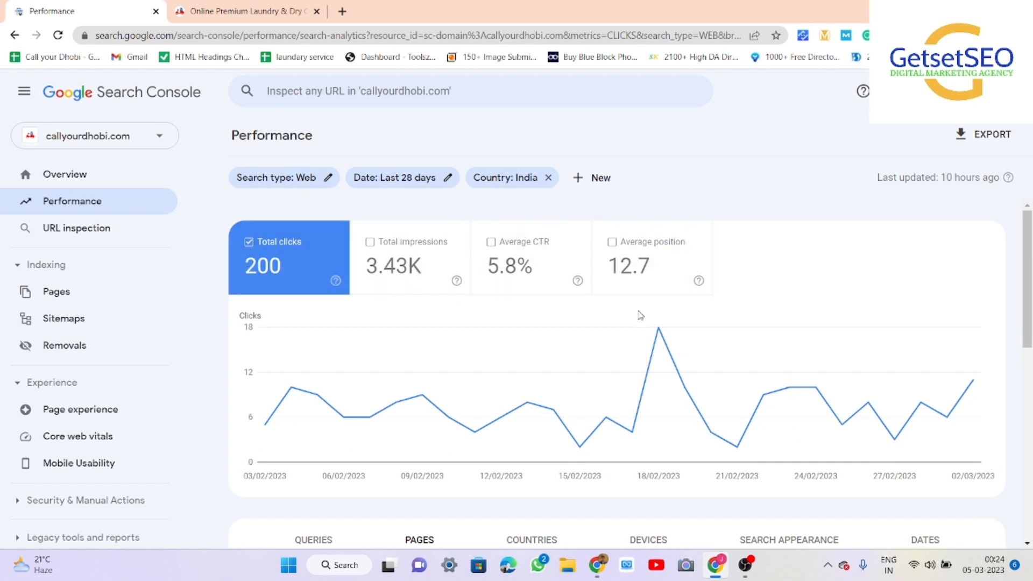
{"action": "scroll", "coordinate": [625, 295], "scroll_direction": "down", "scroll_amount": 1}
{"action": "scroll", "coordinate": [624, 295], "scroll_direction": "down", "scroll_amount": 2}
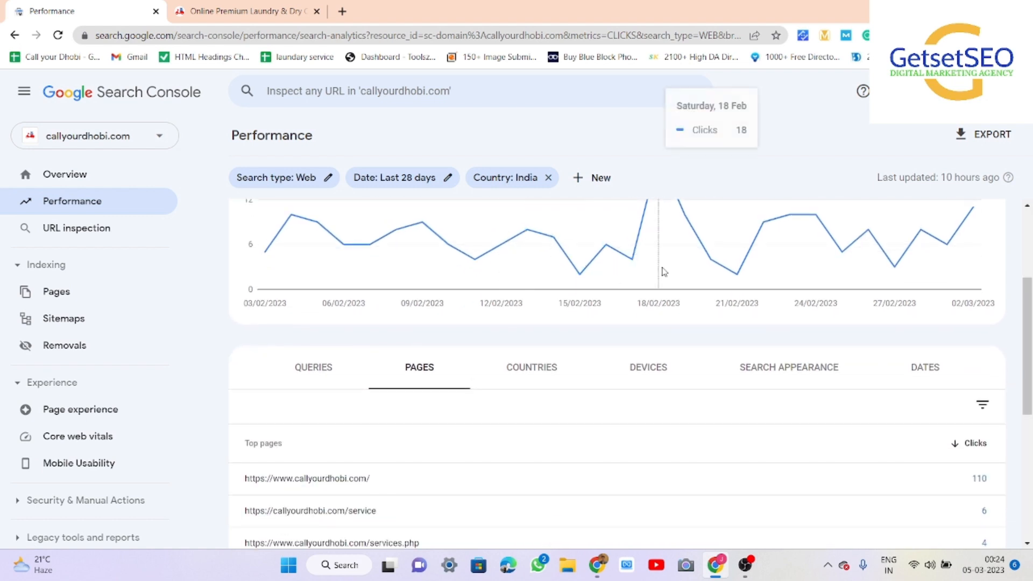
{"action": "scroll", "coordinate": [648, 248], "scroll_direction": "up", "scroll_amount": 2}
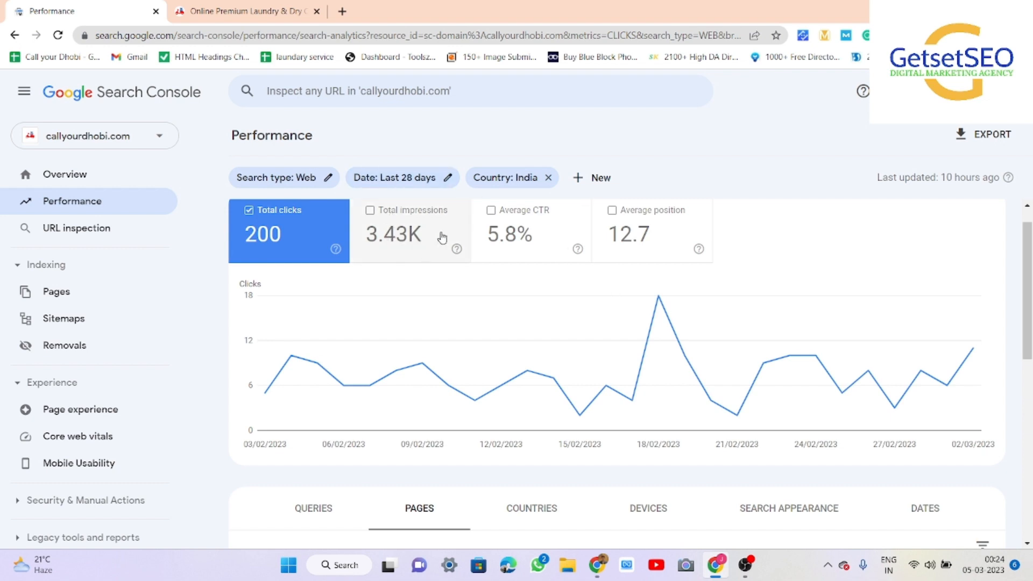
- Show total impressions, average CTR and average position on the India chart, and hide all three again
{"action": "left_click", "coordinate": [435, 251]}
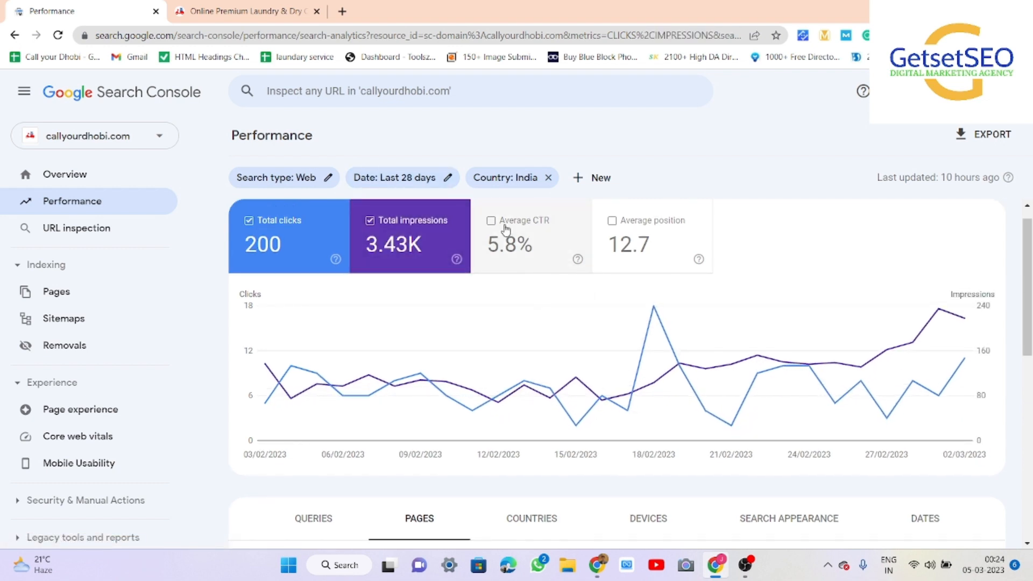
{"action": "left_click", "coordinate": [511, 243]}
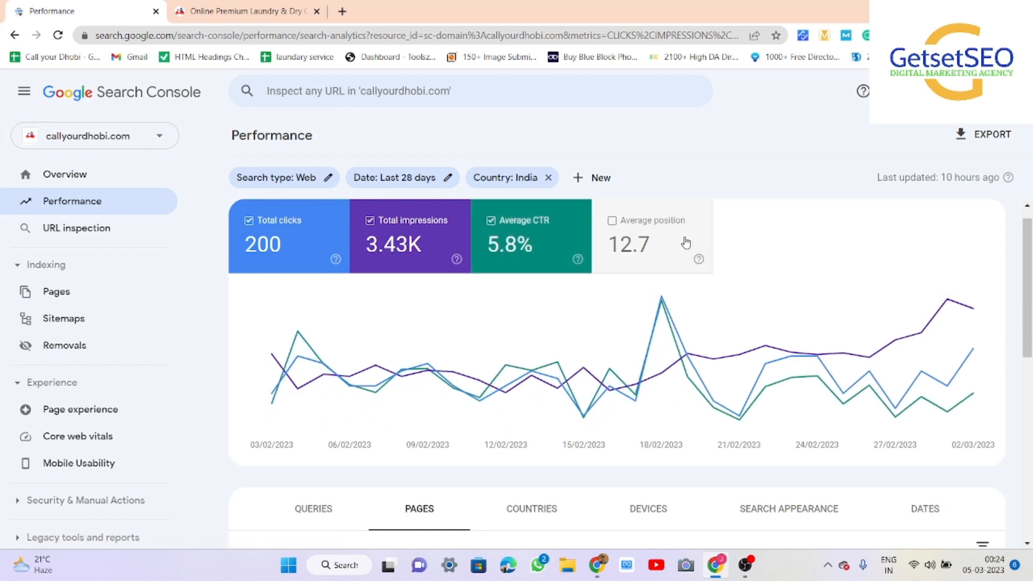
{"action": "left_click", "coordinate": [666, 243]}
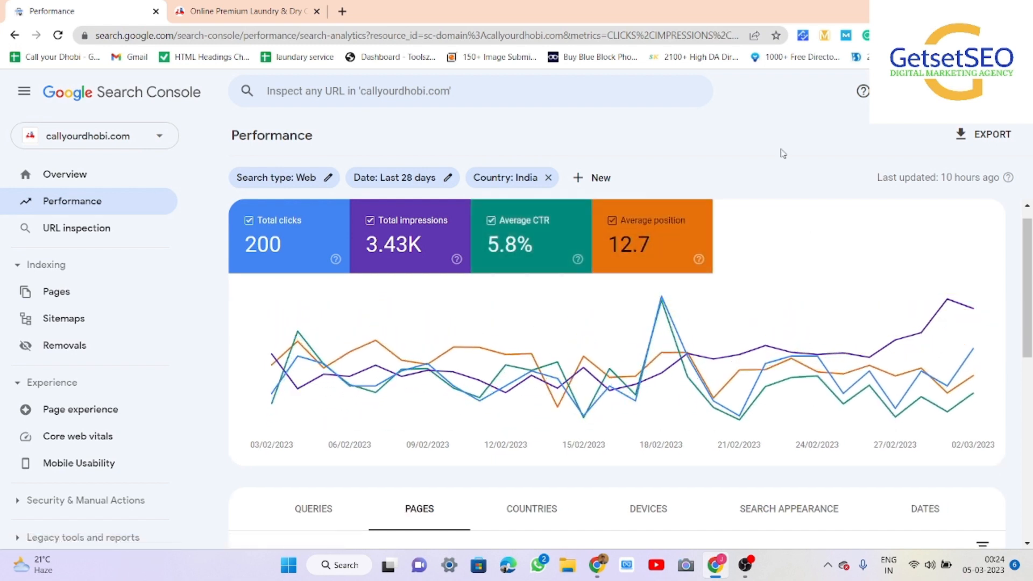
{"action": "left_click", "coordinate": [634, 242]}
{"action": "left_click", "coordinate": [506, 240]}
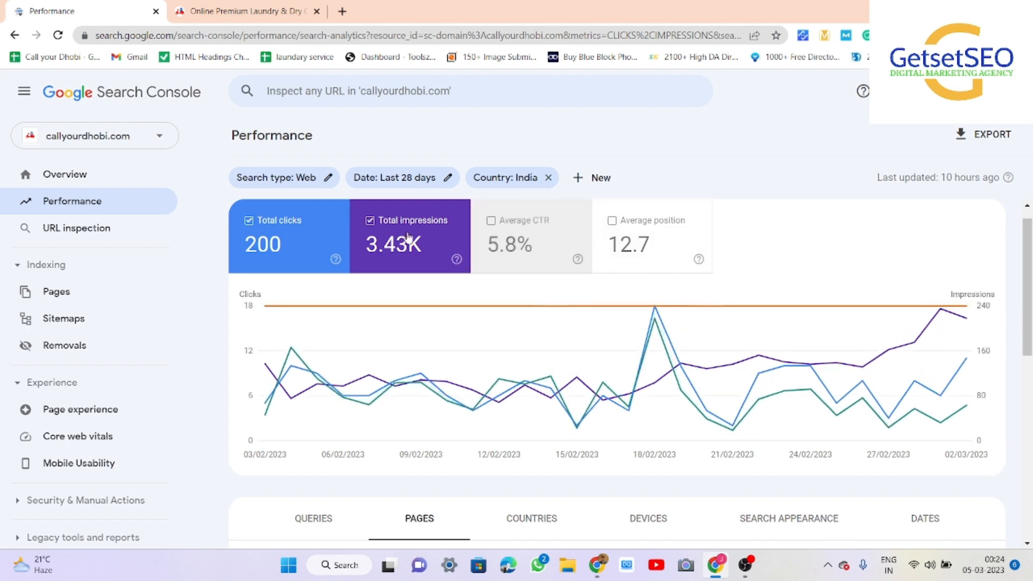
{"action": "left_click", "coordinate": [415, 245]}
{"action": "scroll", "coordinate": [526, 309], "scroll_direction": "down", "scroll_amount": 5}
{"action": "scroll", "coordinate": [526, 309], "scroll_direction": "up", "scroll_amount": 6}
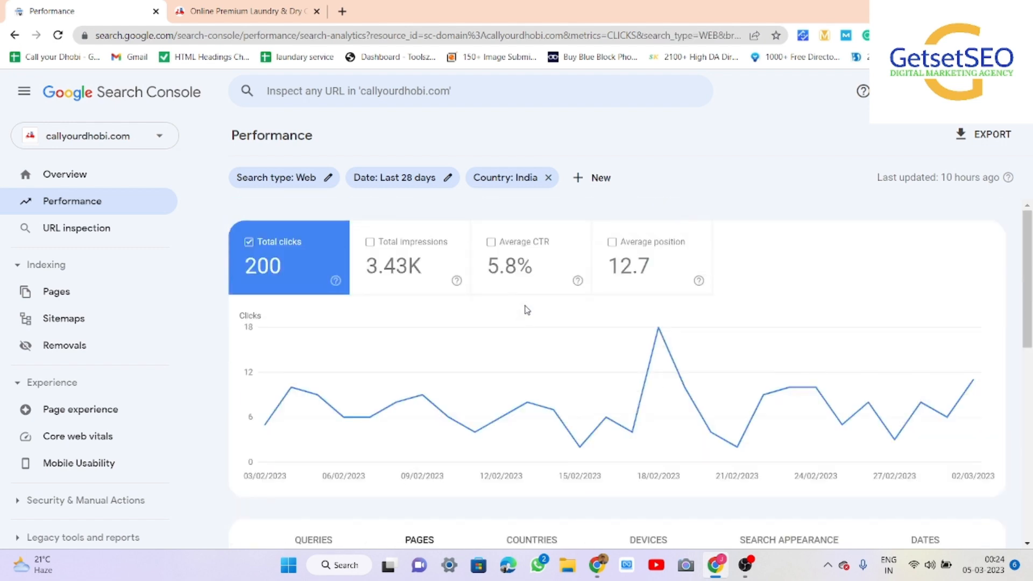
- Change the country filter to United States
{"action": "left_click", "coordinate": [506, 177]}
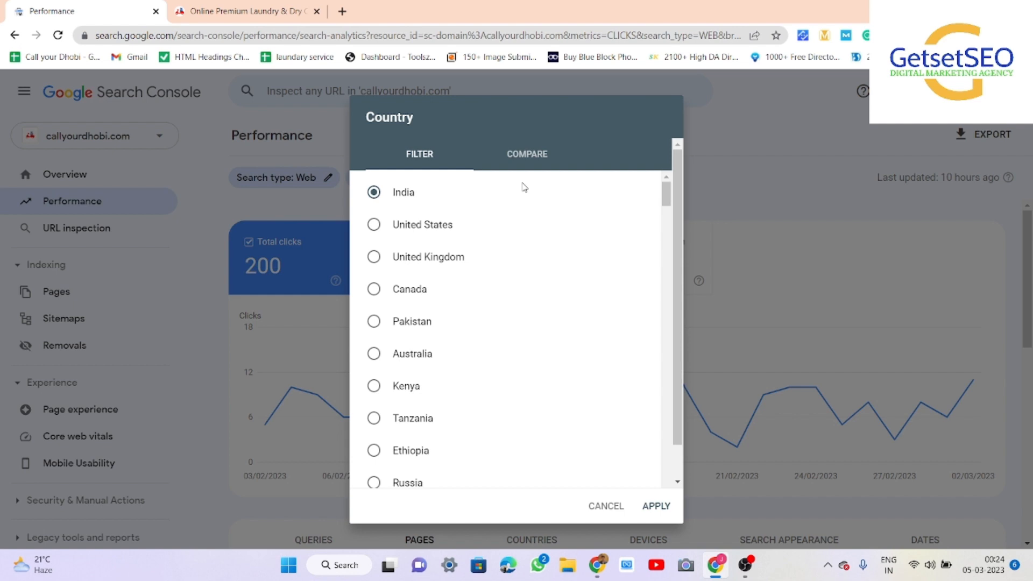
{"action": "left_click", "coordinate": [376, 229]}
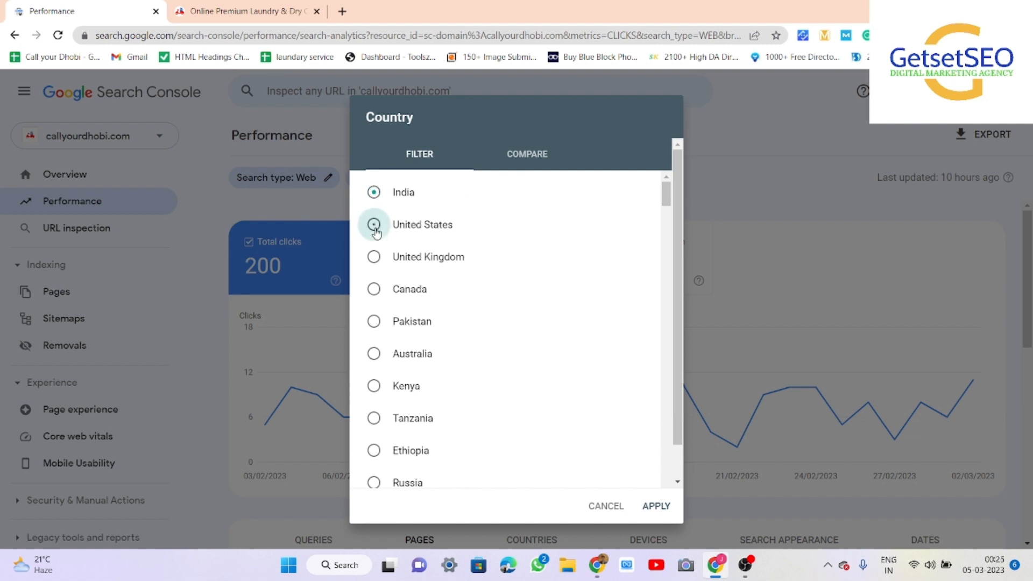
{"action": "left_click", "coordinate": [652, 506]}
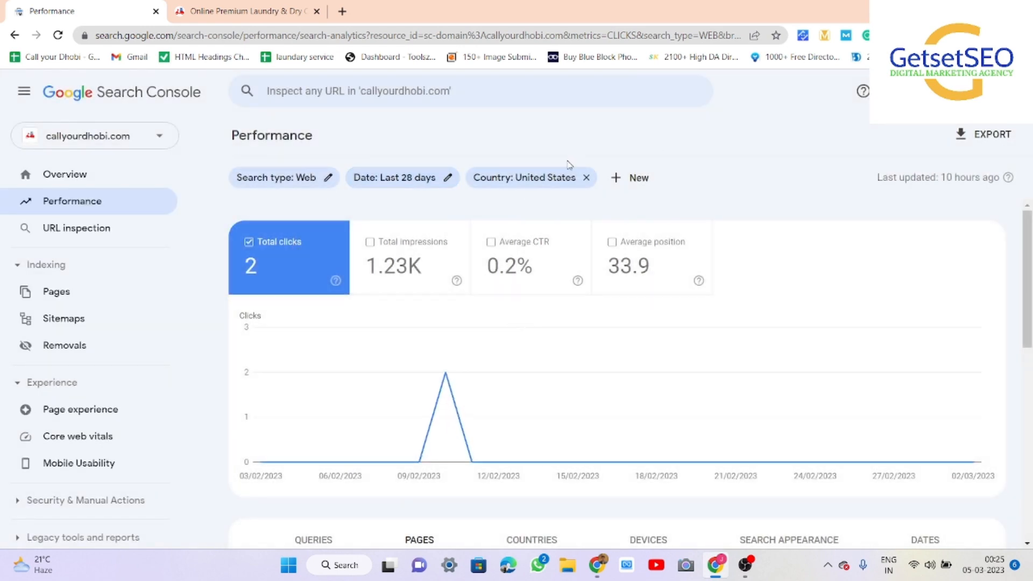
- Switch the country filter to a comparison of India versus United States
{"action": "left_click", "coordinate": [538, 178]}
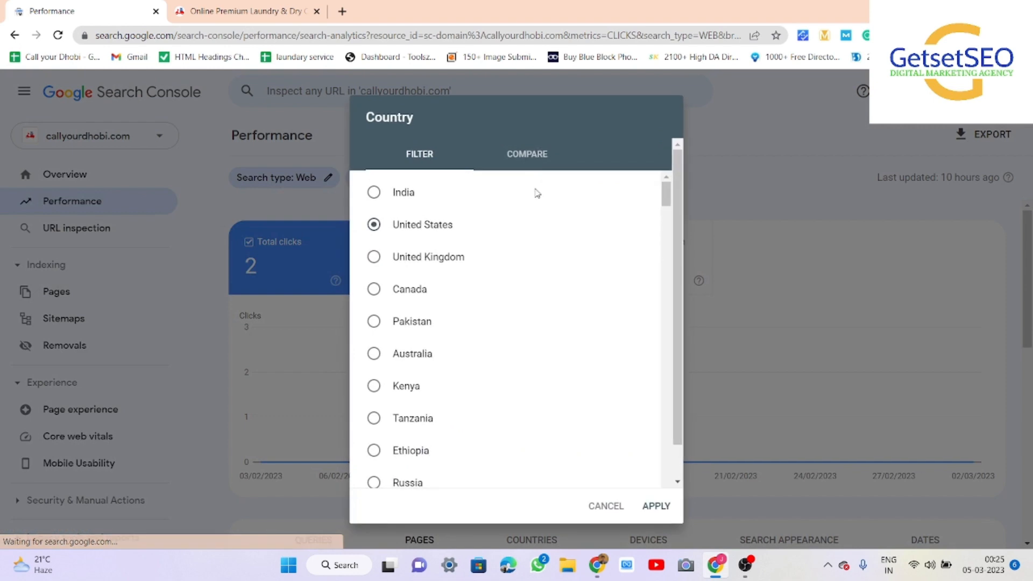
{"action": "left_click", "coordinate": [536, 155]}
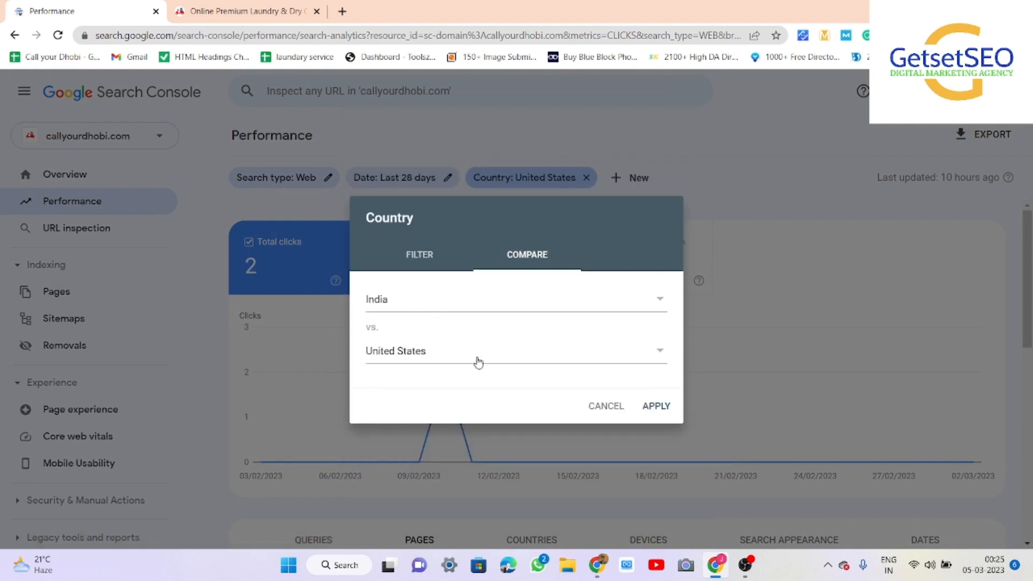
{"action": "left_click", "coordinate": [664, 414]}
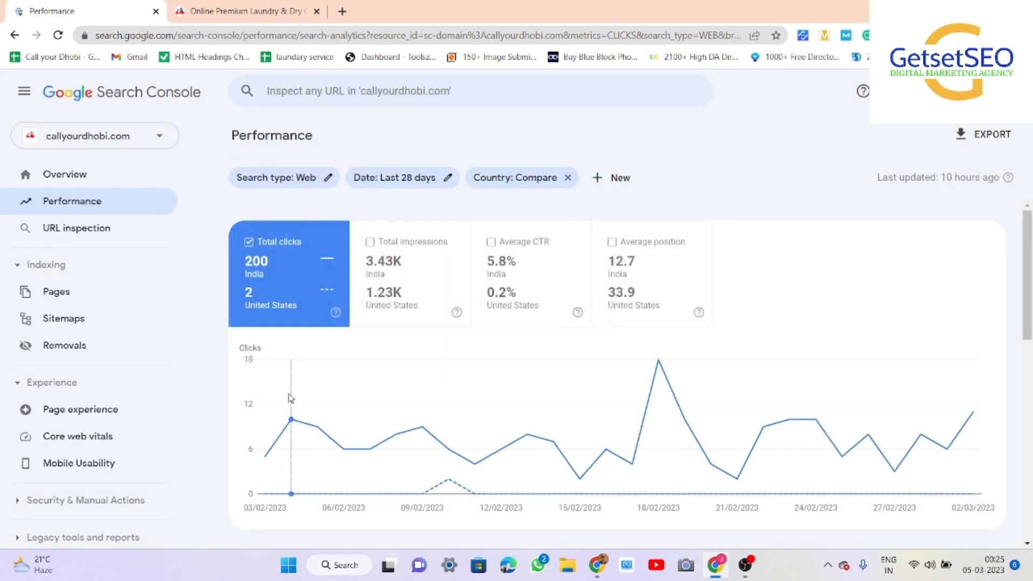
- Hide average CTR and show total impressions alongside clicks on the India versus United States comparison chart
{"action": "mouse_move", "coordinate": [263, 456]}
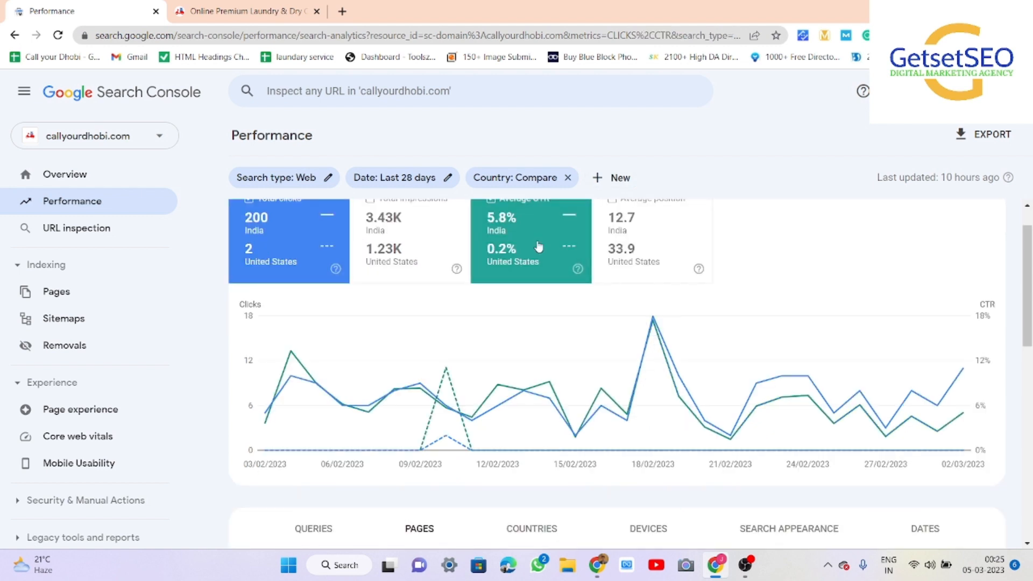
{"action": "left_click", "coordinate": [539, 247]}
{"action": "left_click", "coordinate": [447, 252]}
{"action": "scroll", "coordinate": [446, 252], "scroll_direction": "up", "scroll_amount": 1}
{"action": "left_click", "coordinate": [446, 251]}
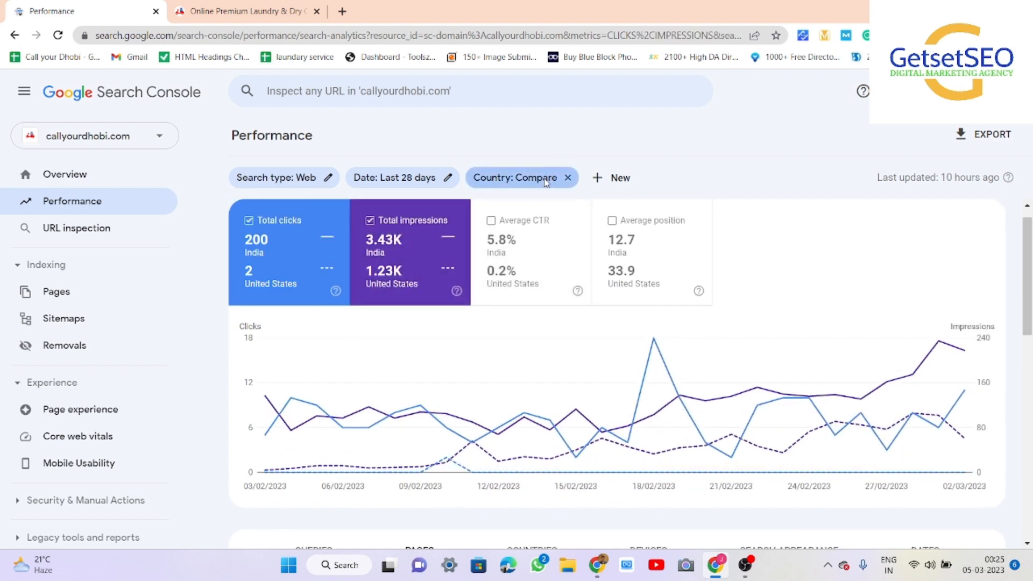
- Change the country comparison to India versus Pakistan and review the chart and top pages table
{"action": "left_click", "coordinate": [546, 180]}
{"action": "left_click", "coordinate": [523, 354]}
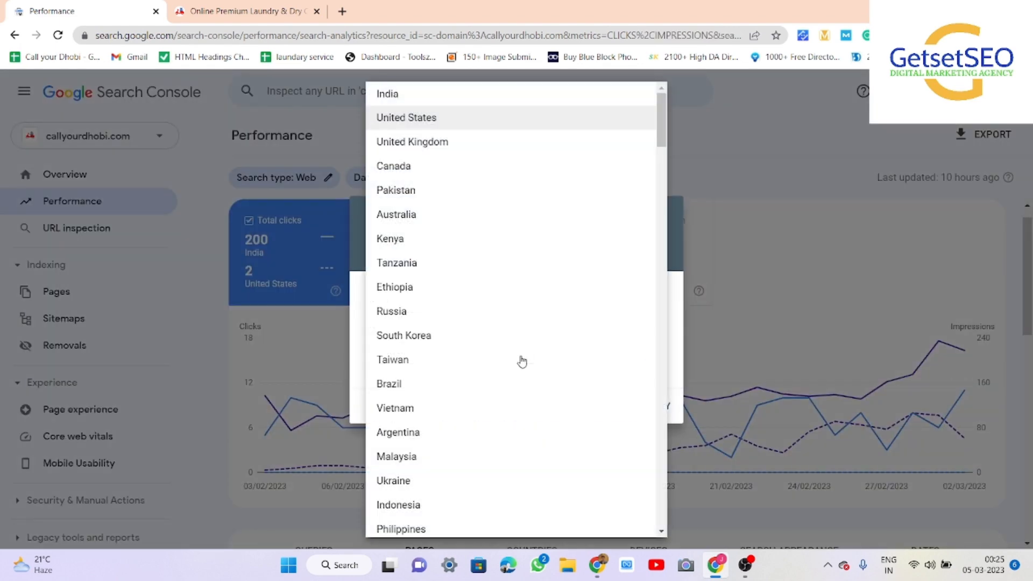
{"action": "left_click", "coordinate": [437, 191]}
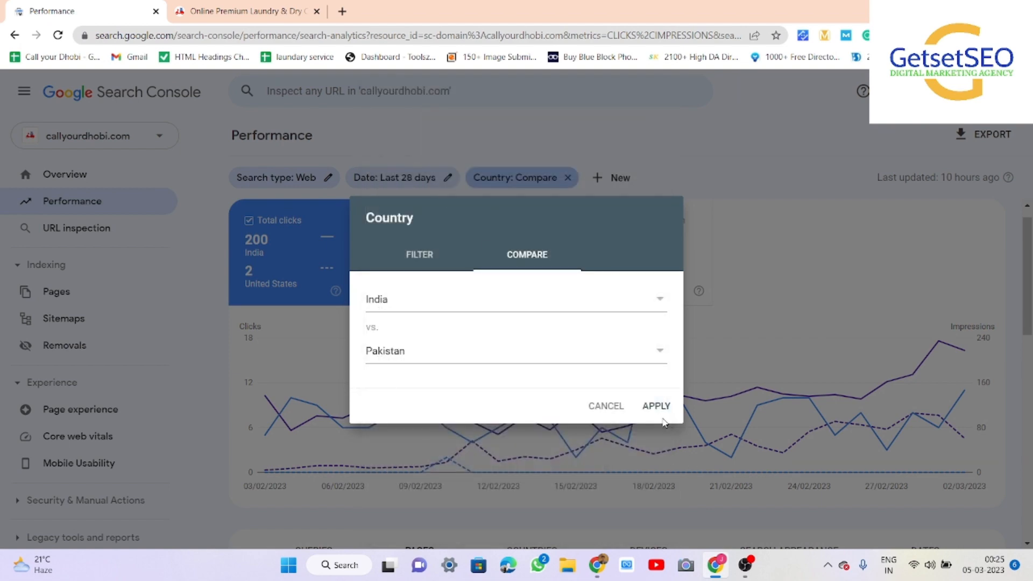
{"action": "left_click", "coordinate": [660, 416]}
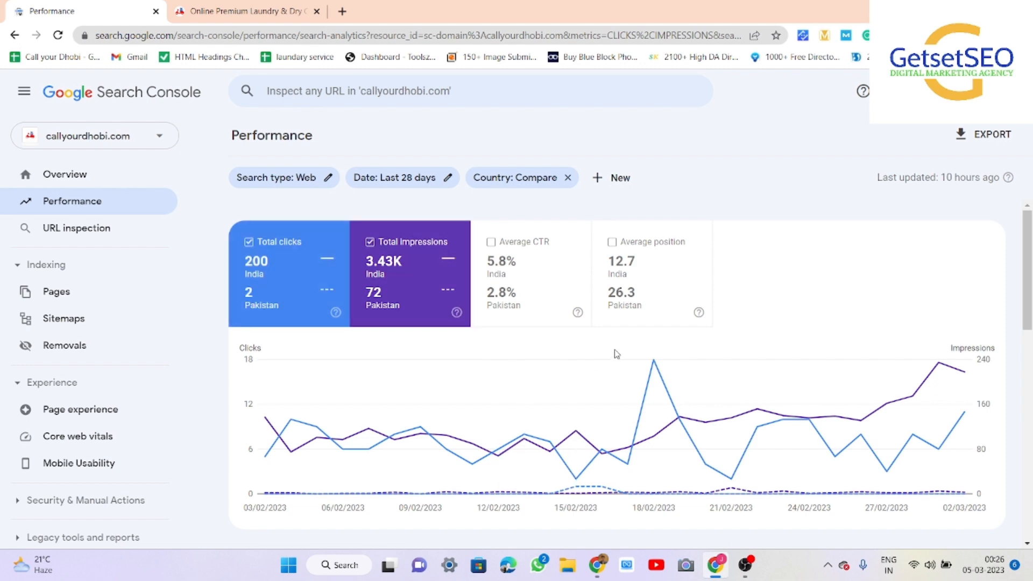
{"action": "scroll", "coordinate": [617, 353], "scroll_direction": "down", "scroll_amount": 5}
{"action": "scroll", "coordinate": [616, 355], "scroll_direction": "up", "scroll_amount": 10}
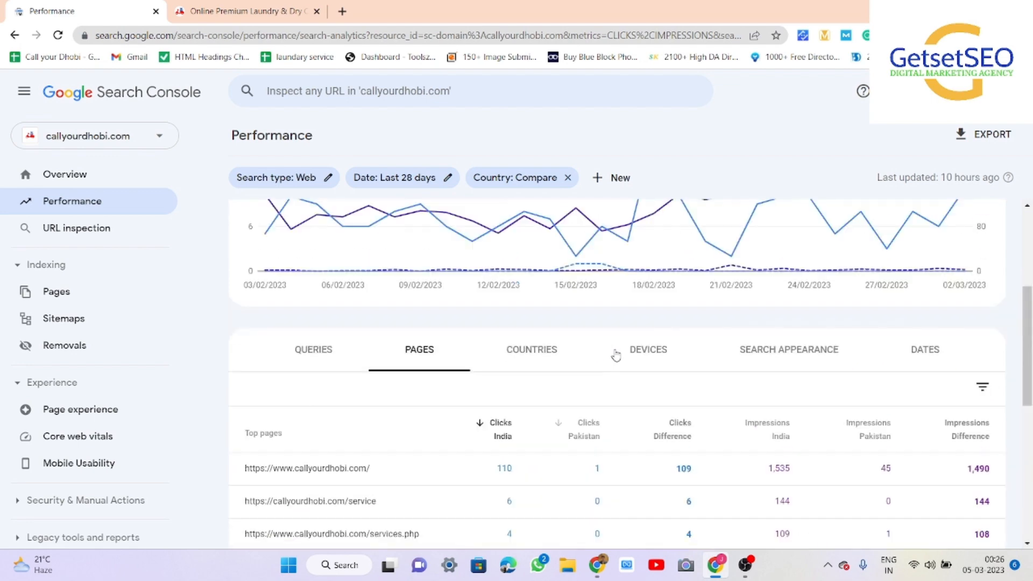
- Remove the country comparison from the performance report
{"action": "left_click", "coordinate": [542, 182]}
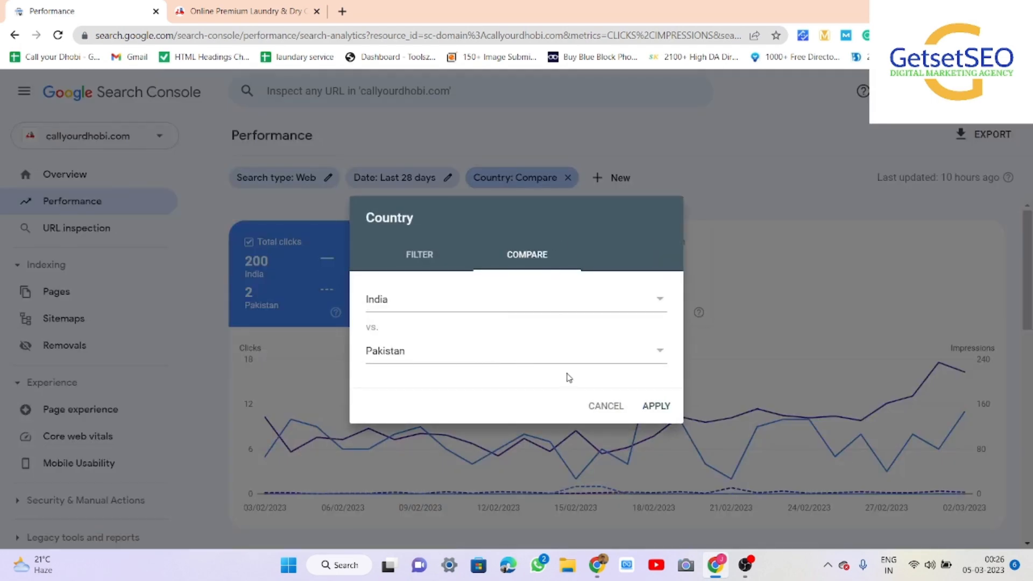
{"action": "left_click", "coordinate": [603, 407]}
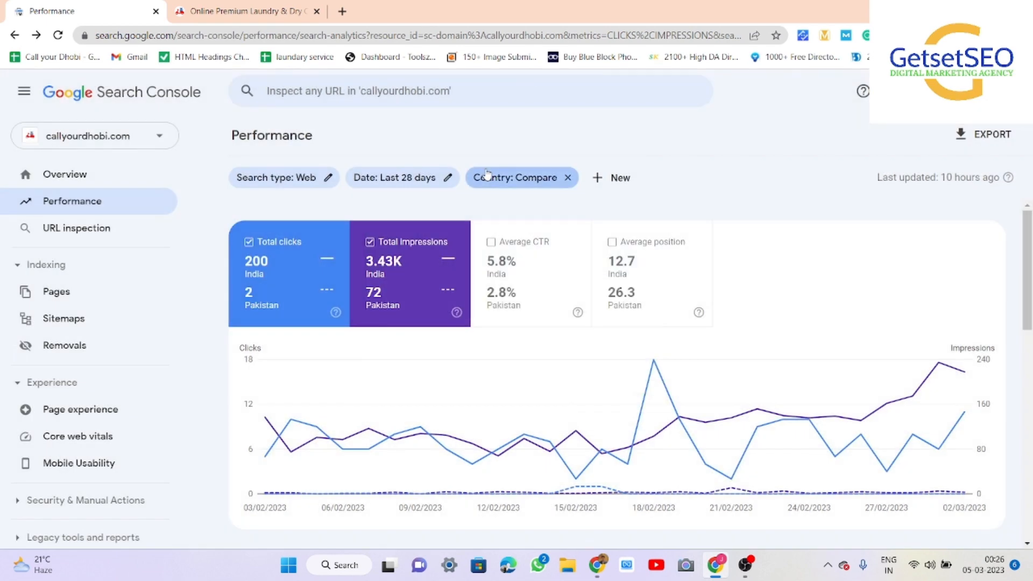
{"action": "left_click", "coordinate": [568, 181]}
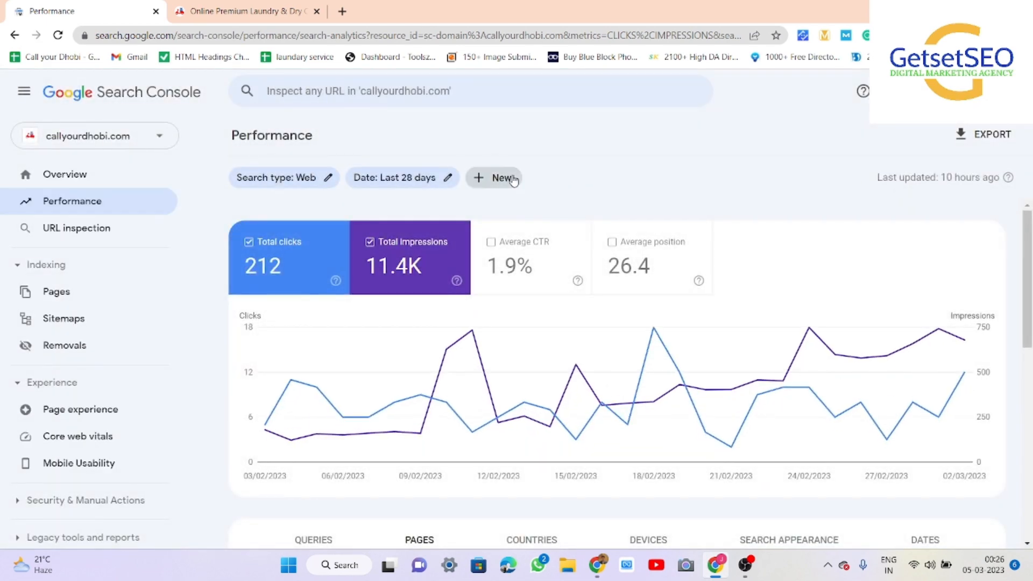
- Add a device filter for Desktop to the performance report
{"action": "left_click", "coordinate": [492, 177]}
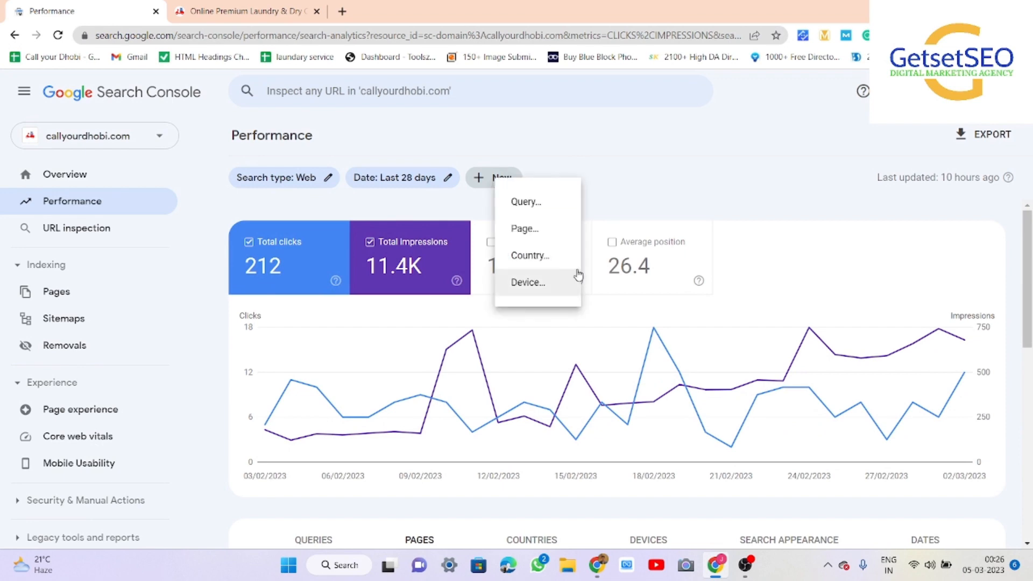
{"action": "left_click", "coordinate": [525, 291]}
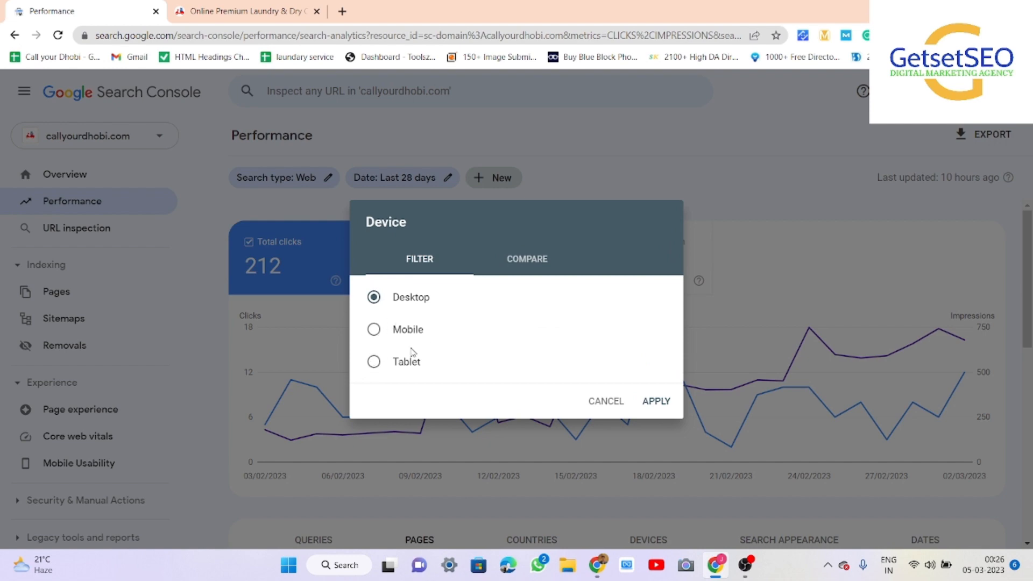
{"action": "left_click", "coordinate": [658, 404]}
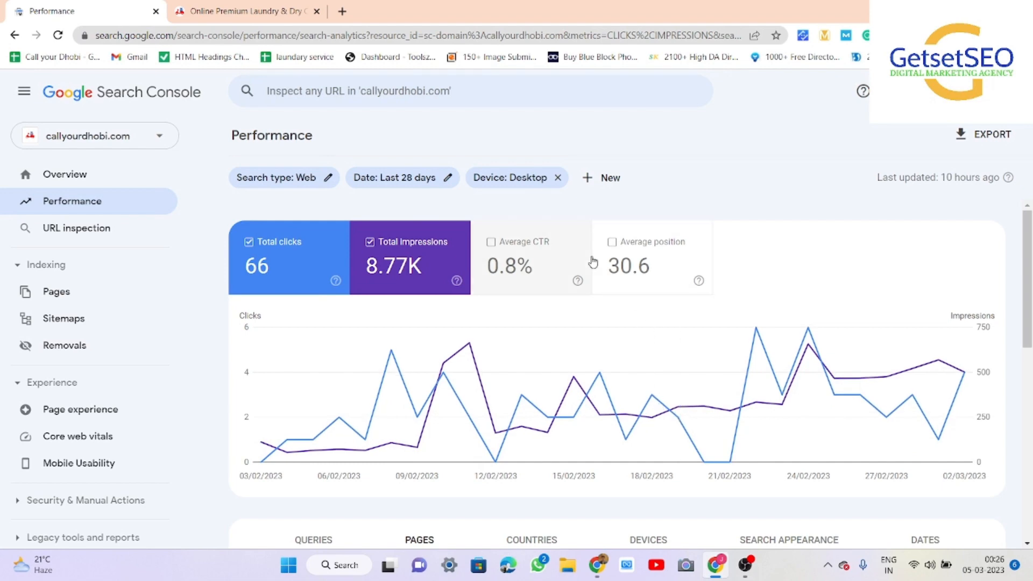
- Change the device filter to Mobile
{"action": "left_click", "coordinate": [523, 178]}
{"action": "left_click", "coordinate": [376, 332]}
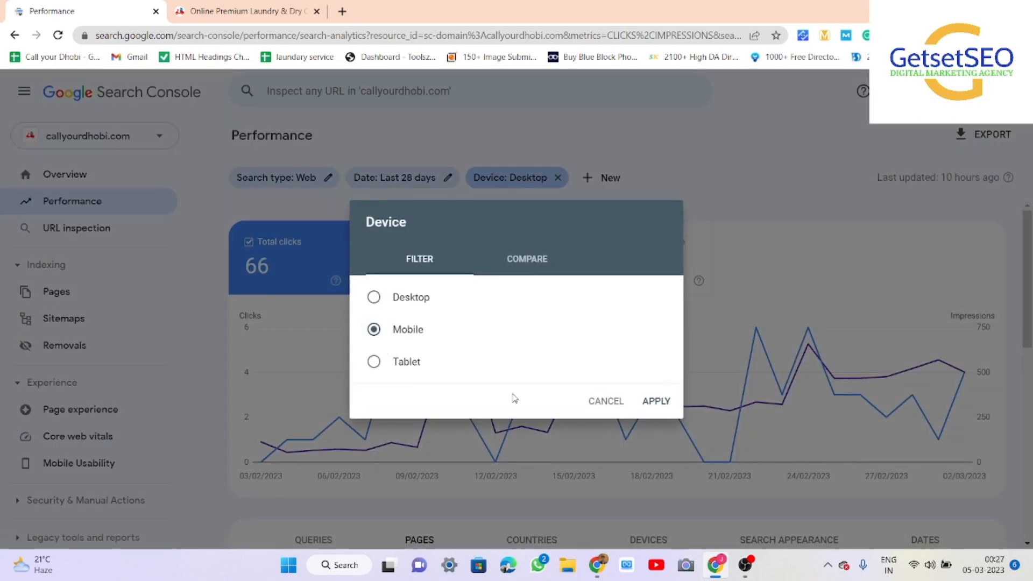
{"action": "left_click", "coordinate": [654, 401]}
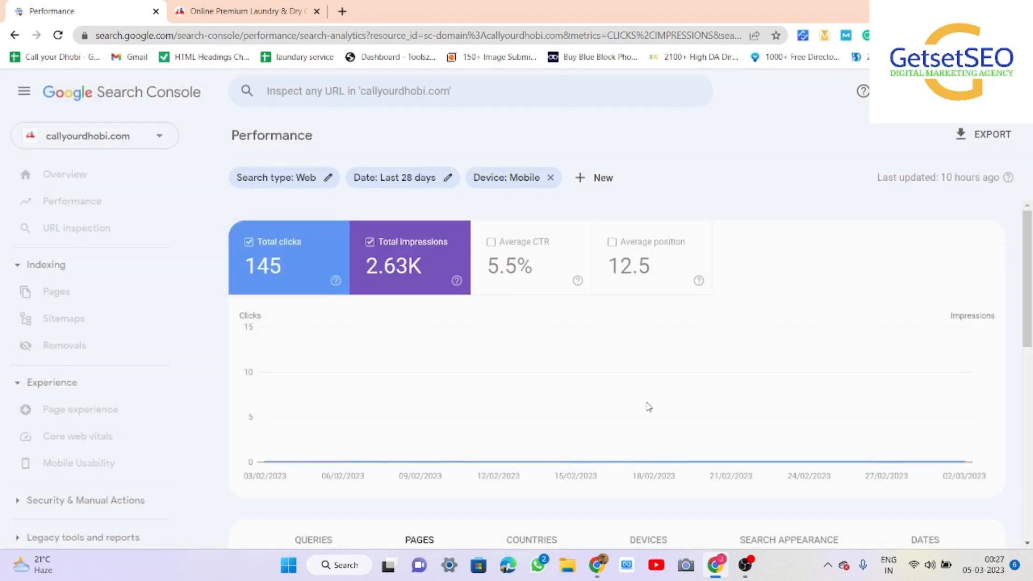
{"action": "left_click", "coordinate": [530, 178]}
{"action": "left_click", "coordinate": [741, 223]}
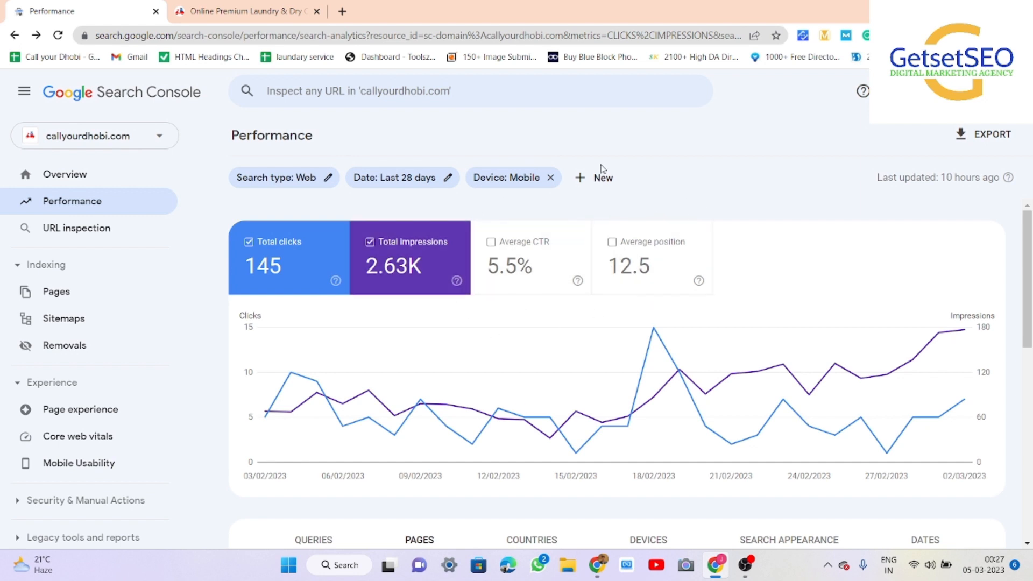
- Change the device filter to Tablet
{"action": "left_click", "coordinate": [503, 178]}
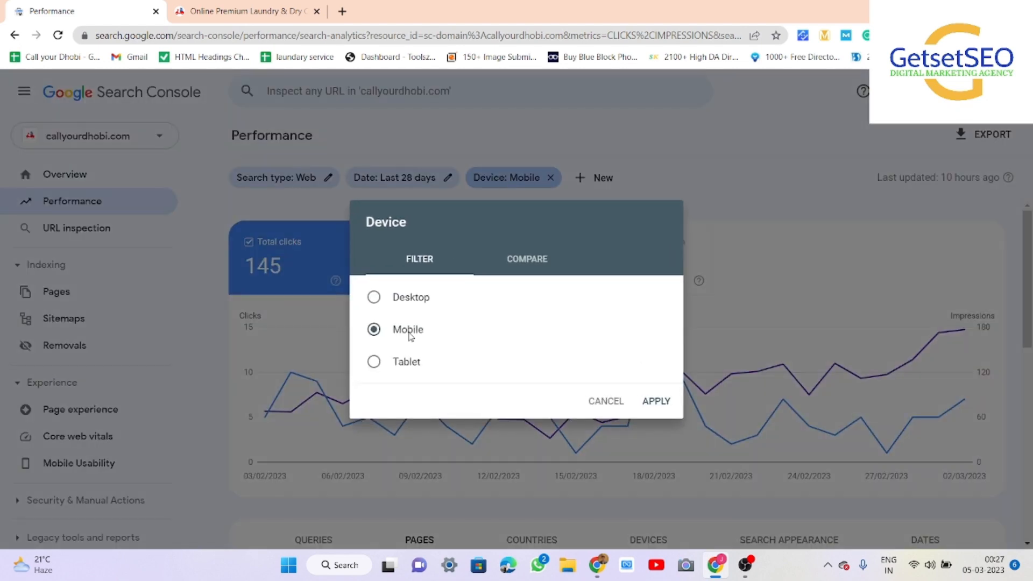
{"action": "left_click", "coordinate": [383, 365]}
{"action": "left_click", "coordinate": [656, 401]}
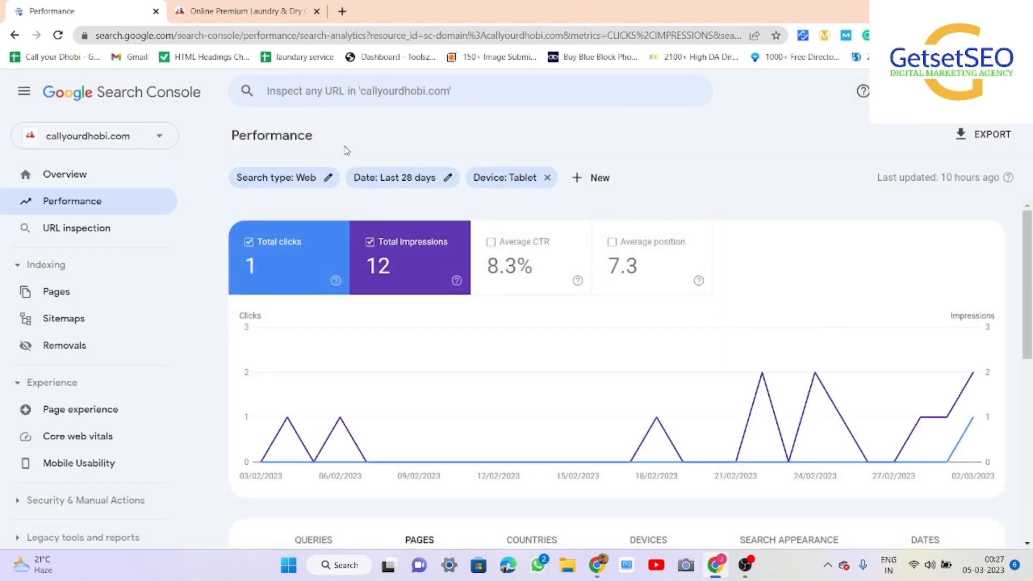
- Switch the device filter to a comparison of Desktop versus Mobile and review the chart and top pages table
{"action": "left_click", "coordinate": [533, 178]}
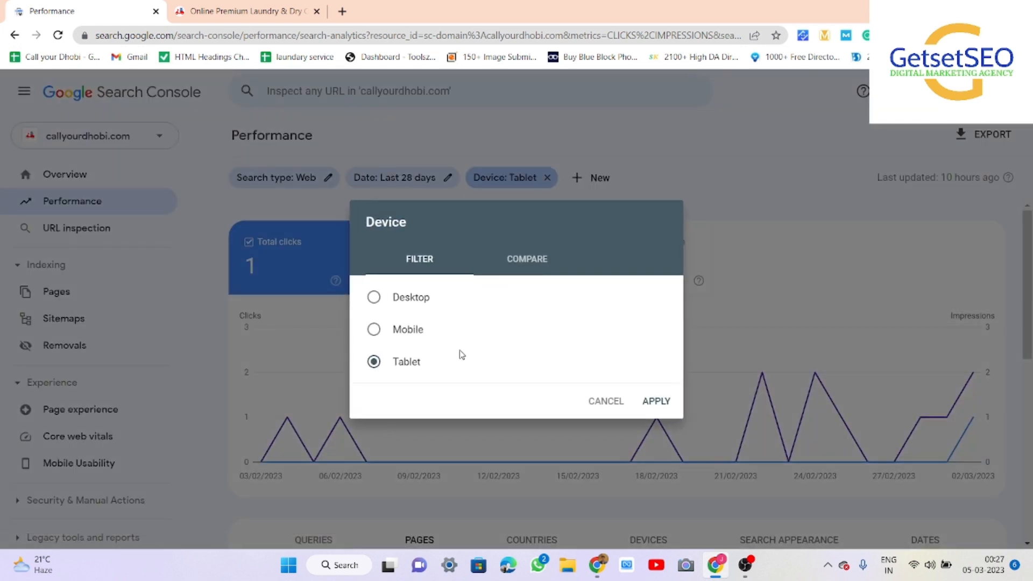
{"action": "left_click", "coordinate": [523, 272]}
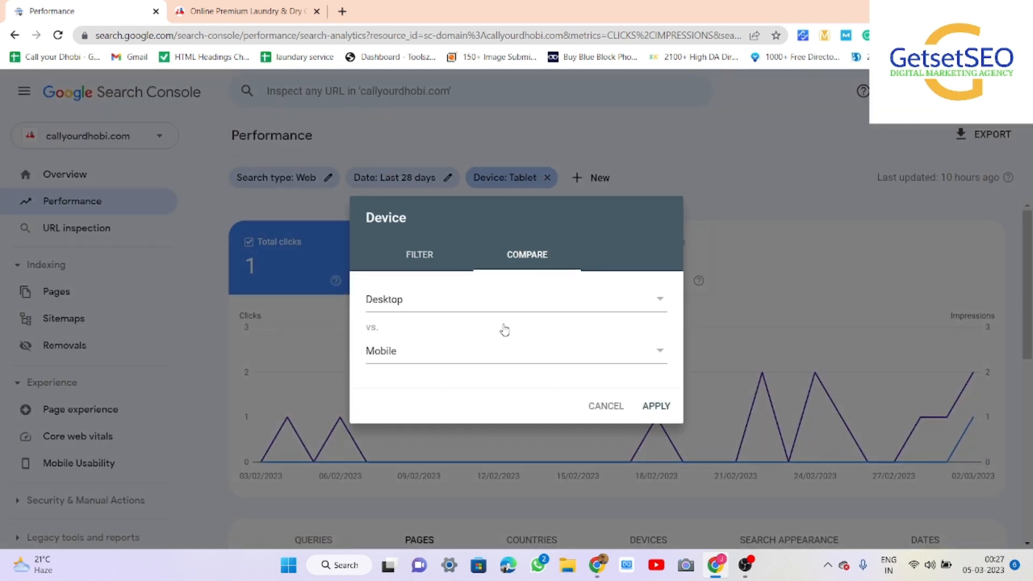
{"action": "left_click", "coordinate": [656, 408]}
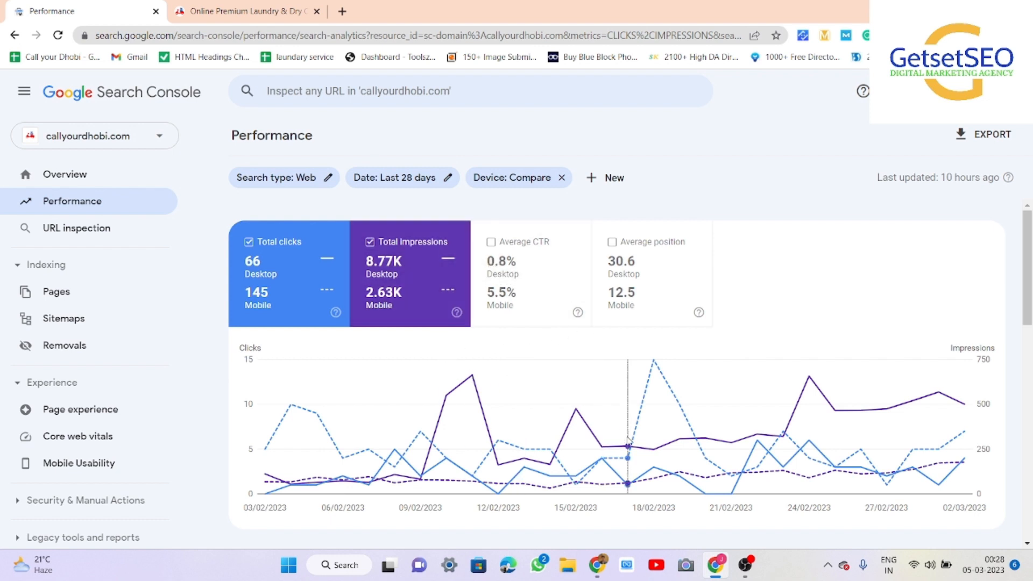
{"action": "scroll", "coordinate": [628, 441], "scroll_direction": "down", "scroll_amount": 10}
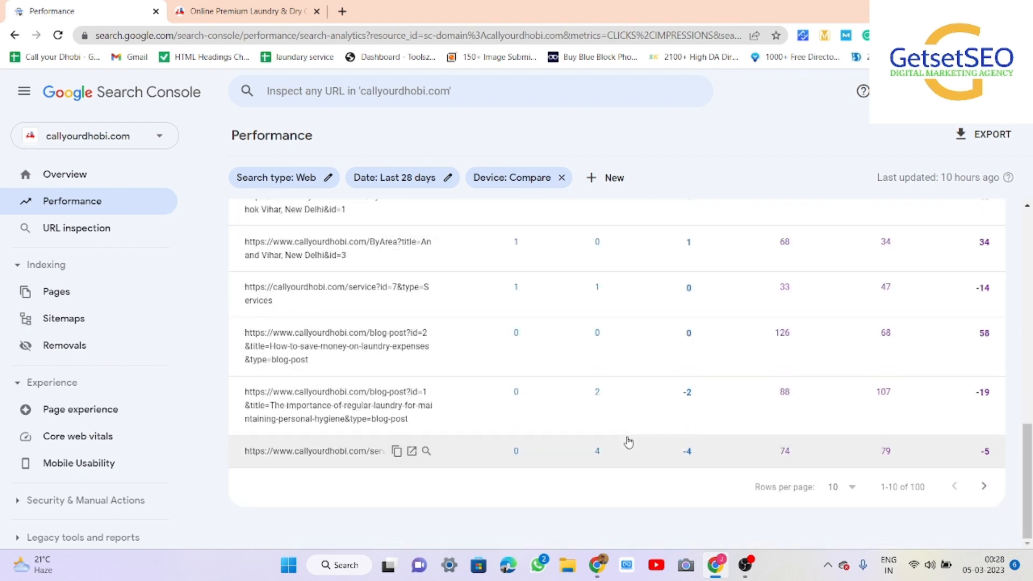
{"action": "scroll", "coordinate": [628, 441], "scroll_direction": "up", "scroll_amount": 10}
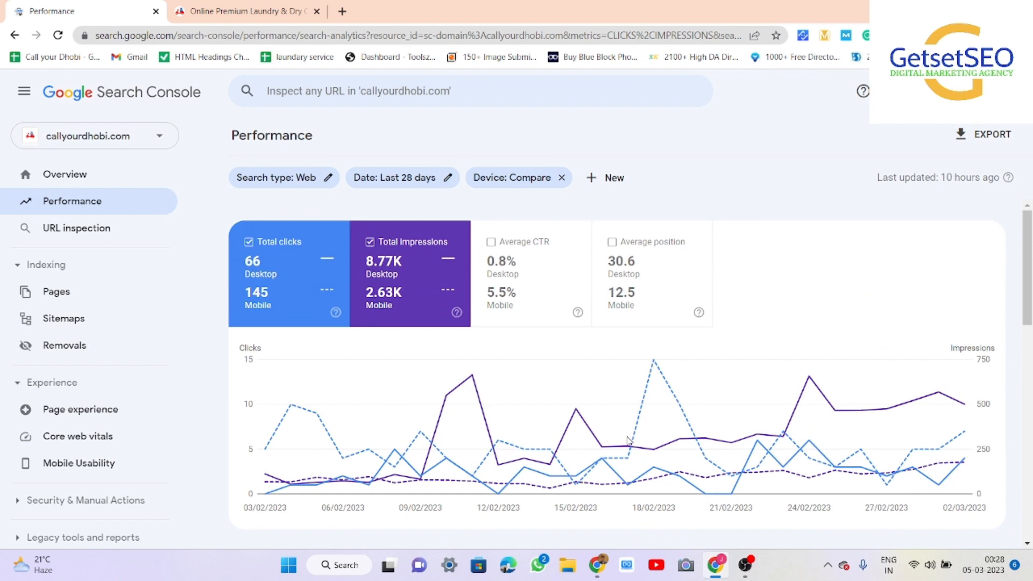
- Remove the device comparison and show the filter types that can be added to the report
{"action": "left_click", "coordinate": [561, 177]}
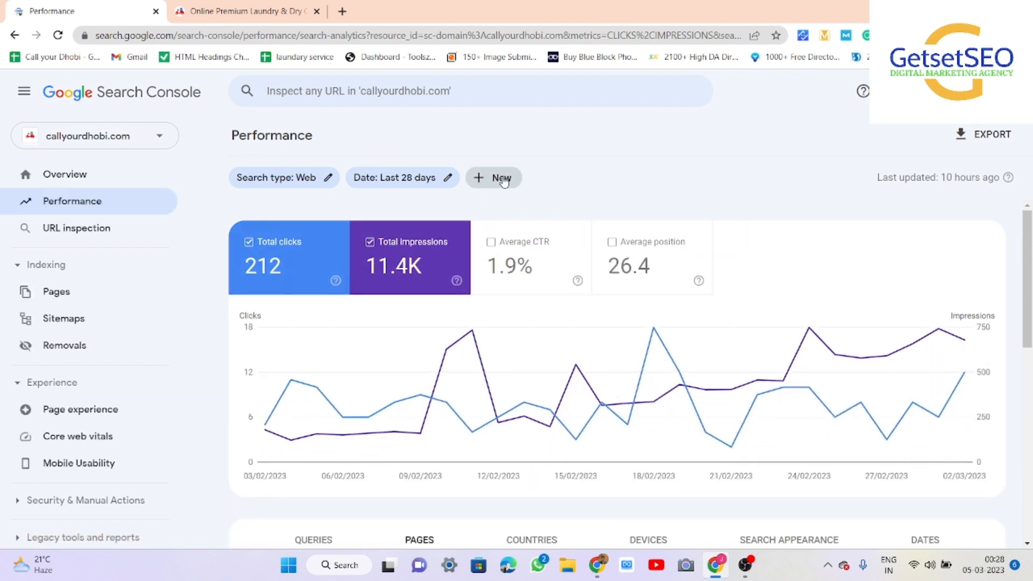
{"action": "left_click", "coordinate": [494, 178]}
{"action": "left_click", "coordinate": [668, 318]}
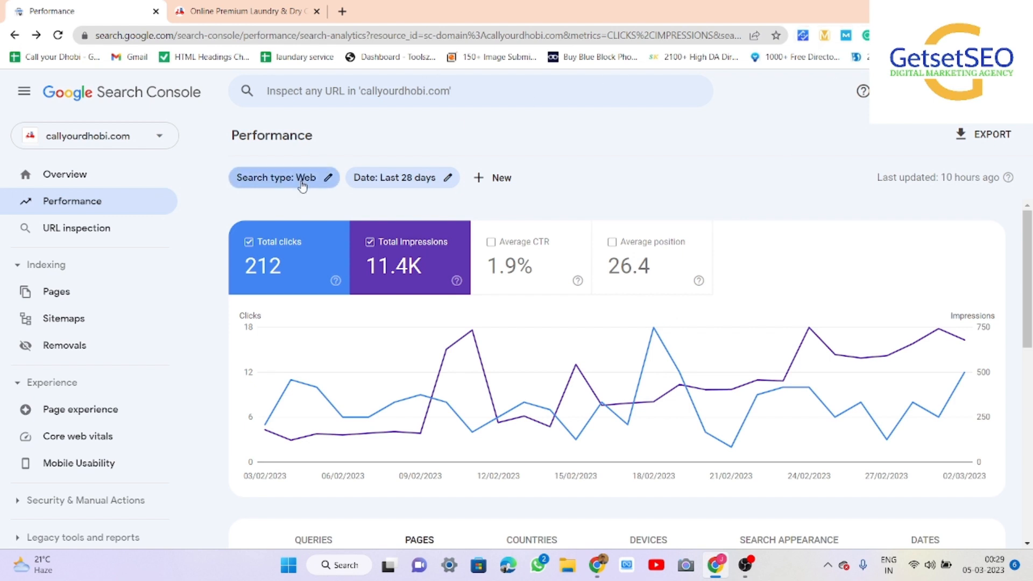
{"action": "left_click", "coordinate": [496, 178]}
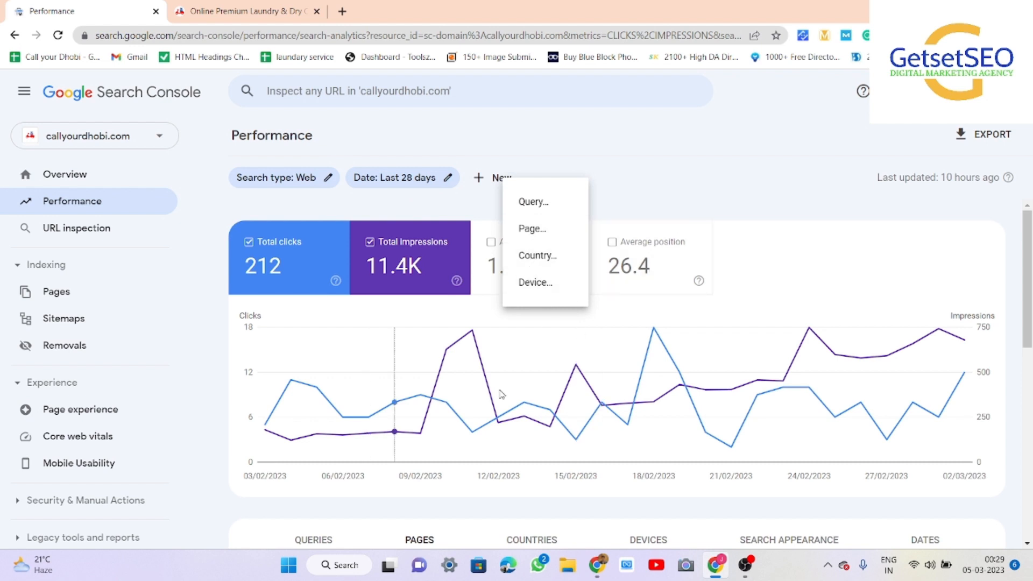
{"action": "mouse_move", "coordinate": [426, 281]}
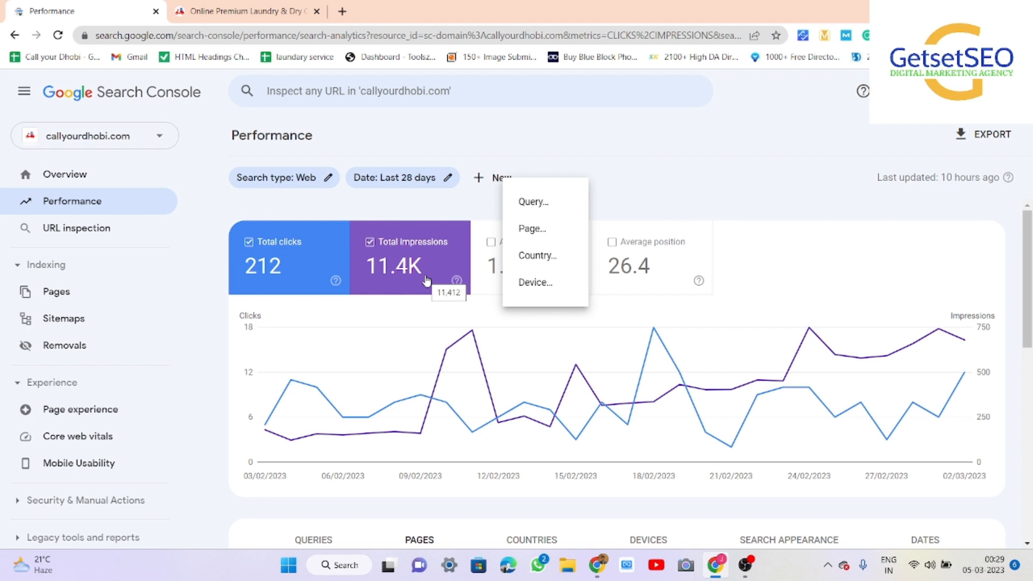